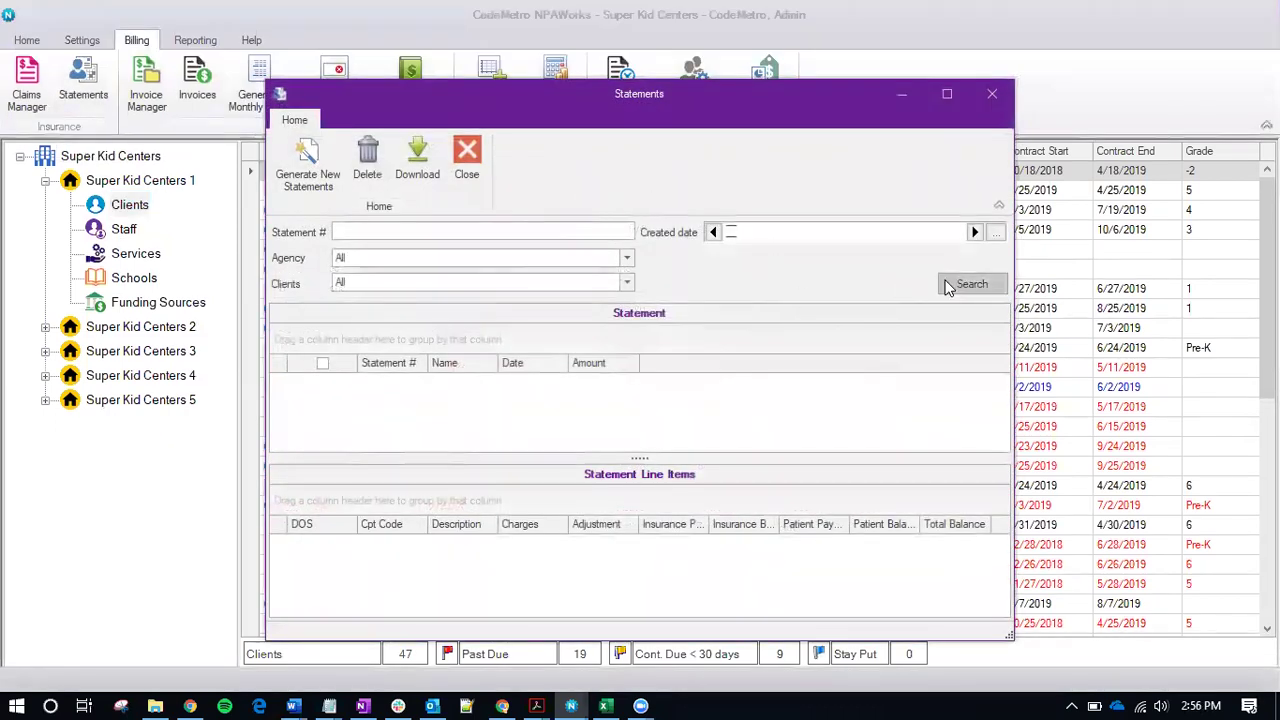
Search for all patient statements without filters and review the line items of the first four statements
click(949, 288)
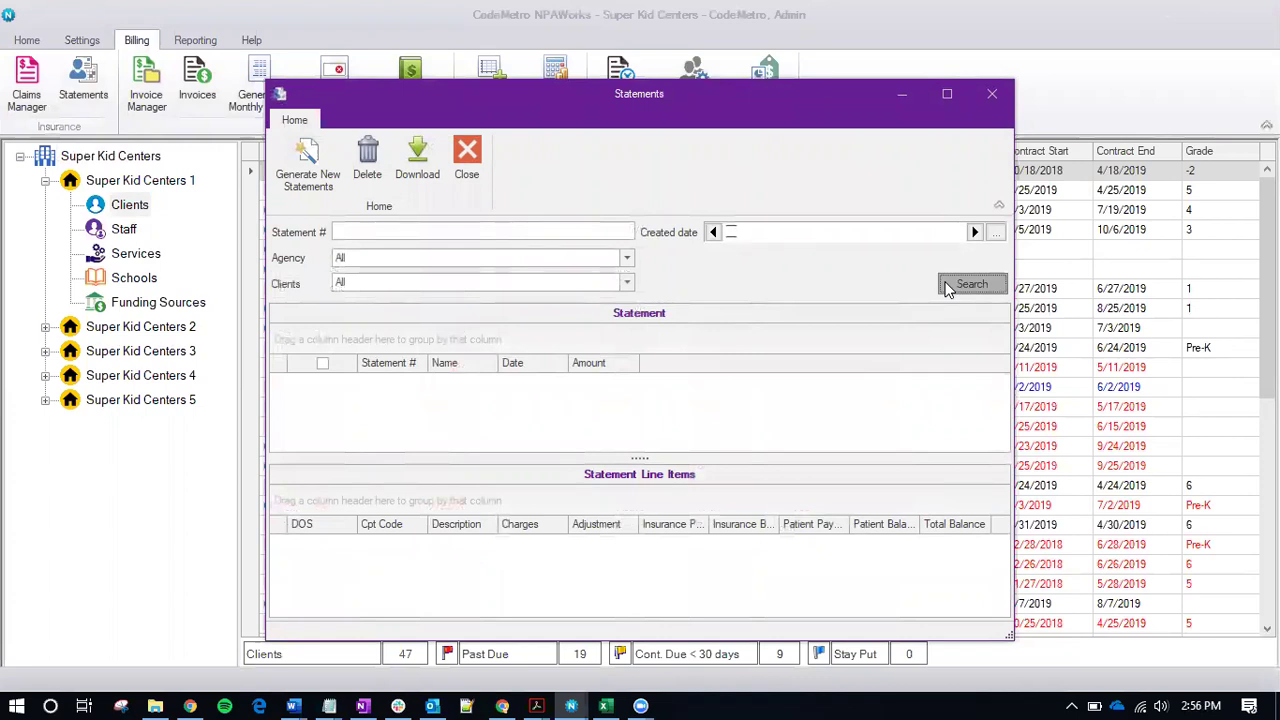
double_click(545, 83)
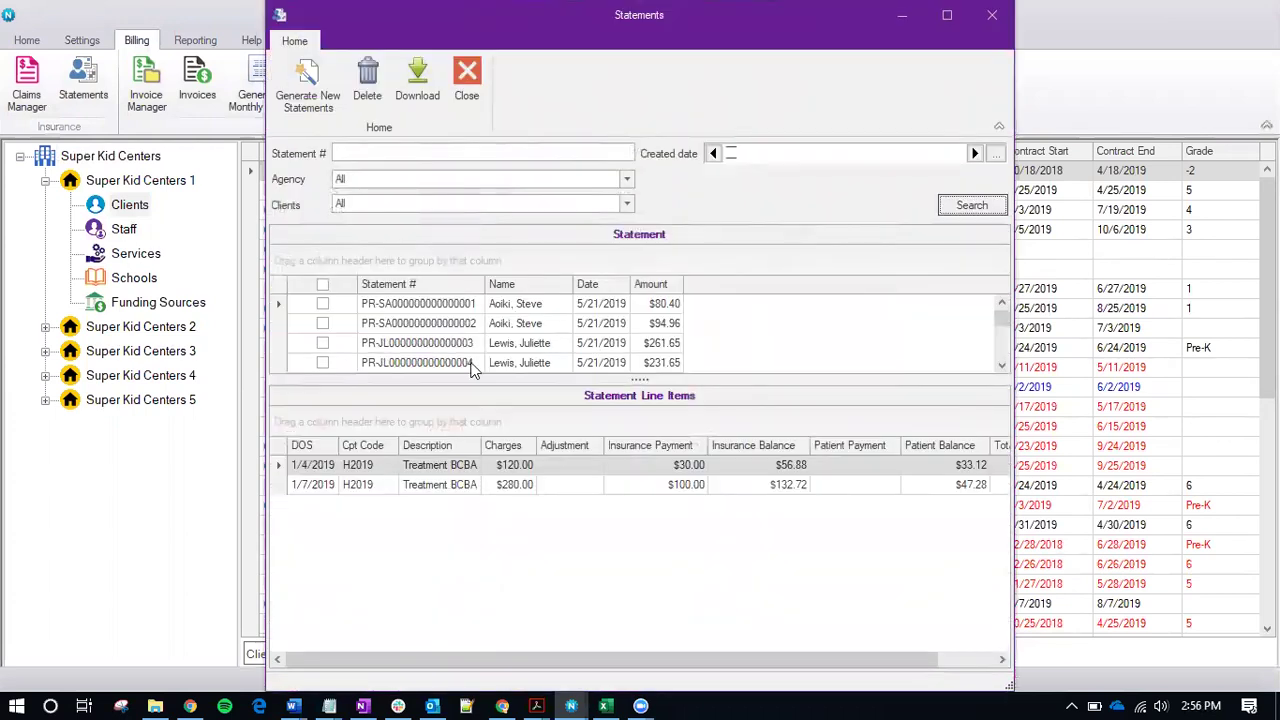
click(436, 323)
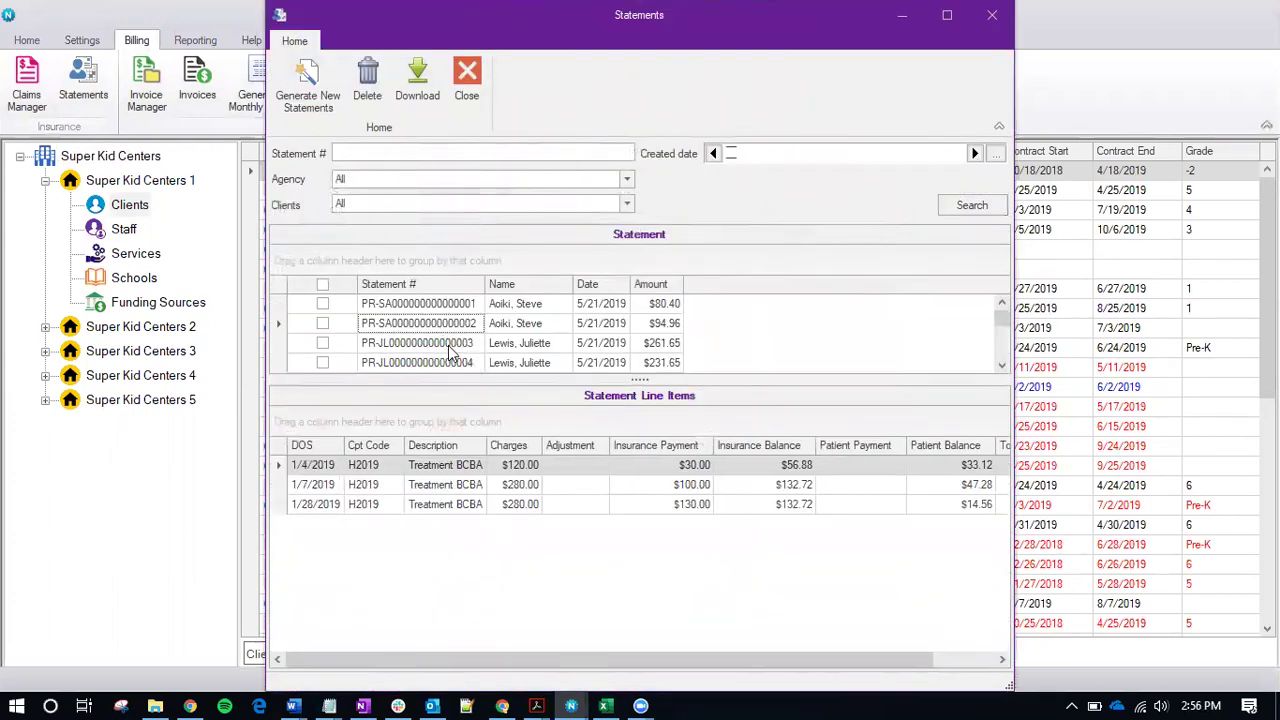
click(449, 345)
click(450, 363)
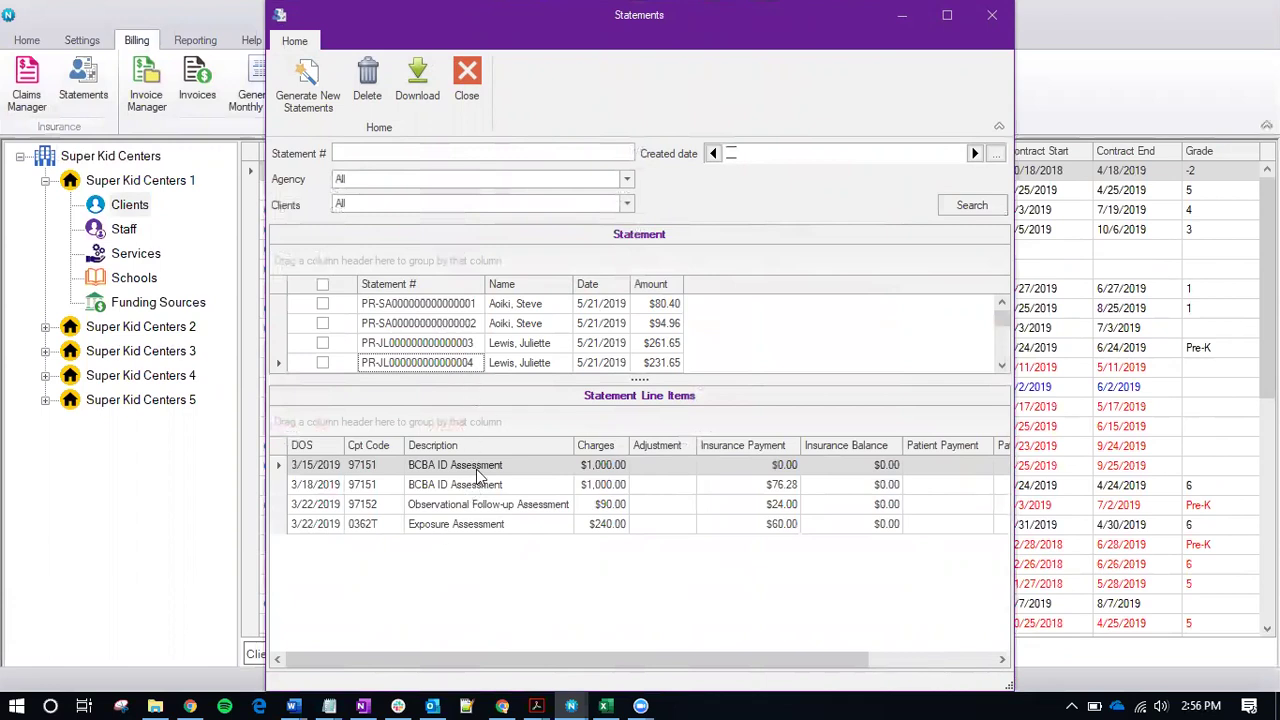
click(447, 345)
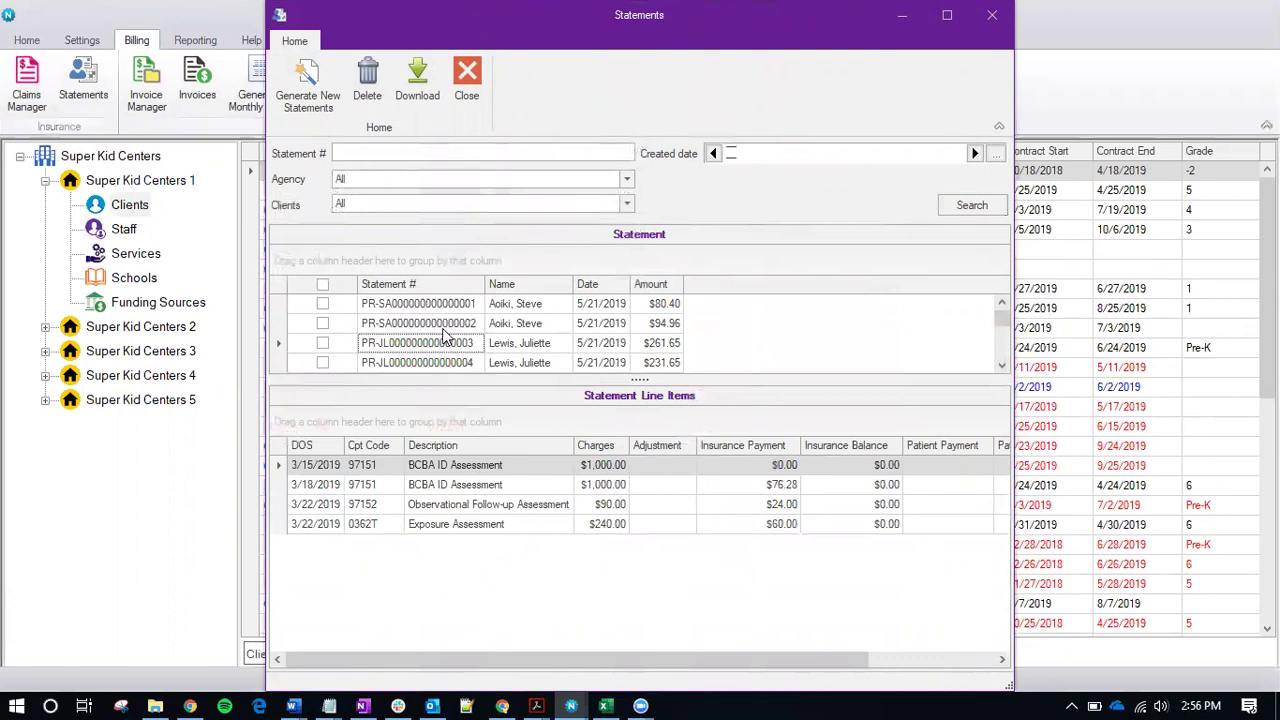
click(432, 310)
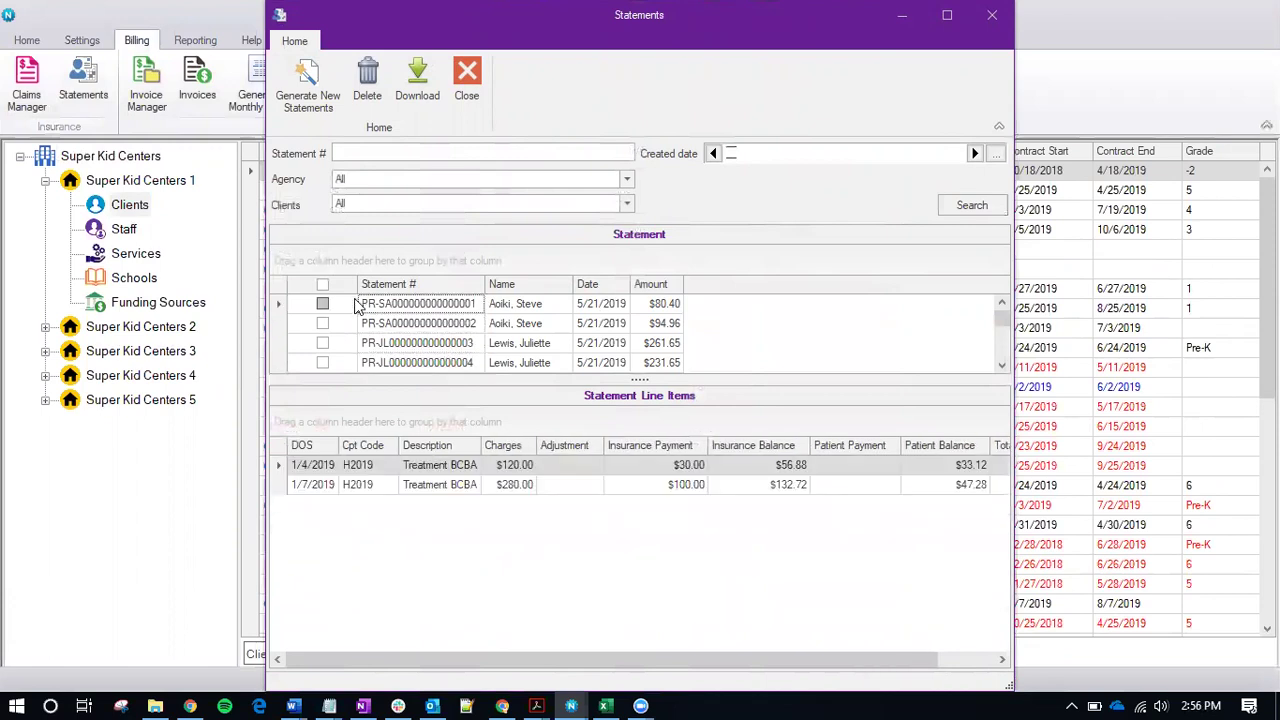
Download the first three statements in the list to the Desktop as individual files
click(326, 304)
click(326, 324)
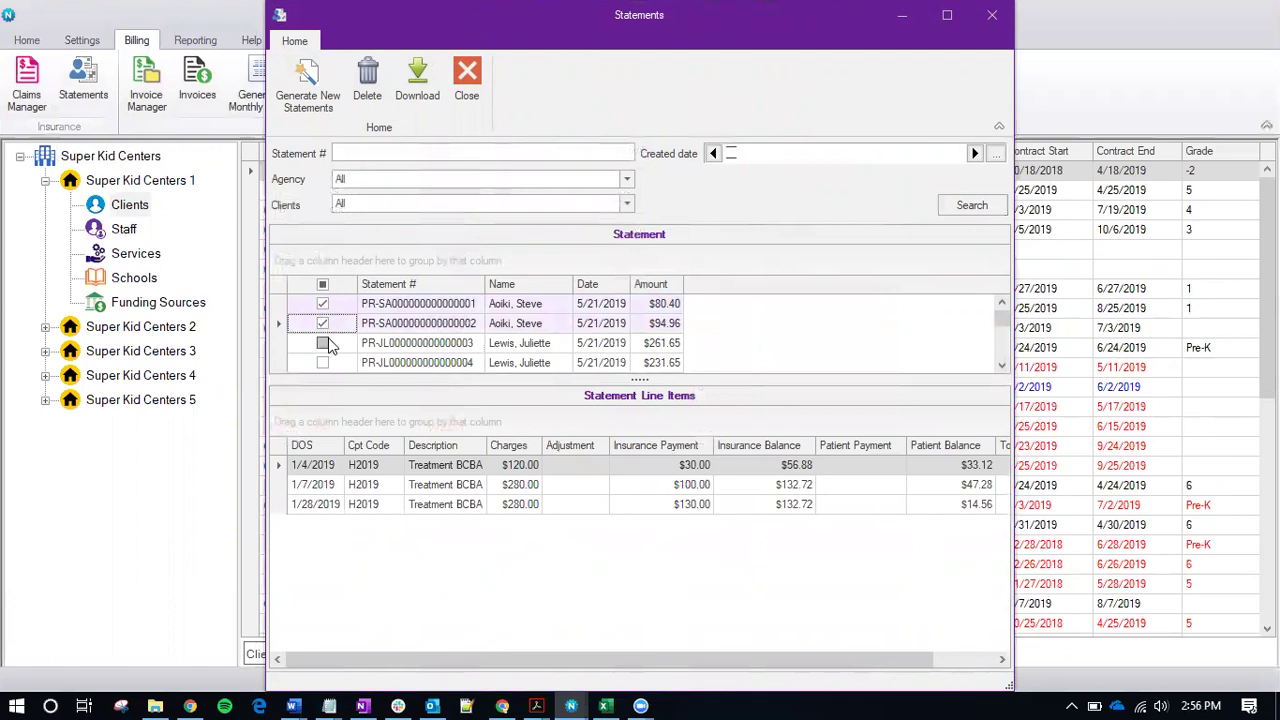
click(323, 343)
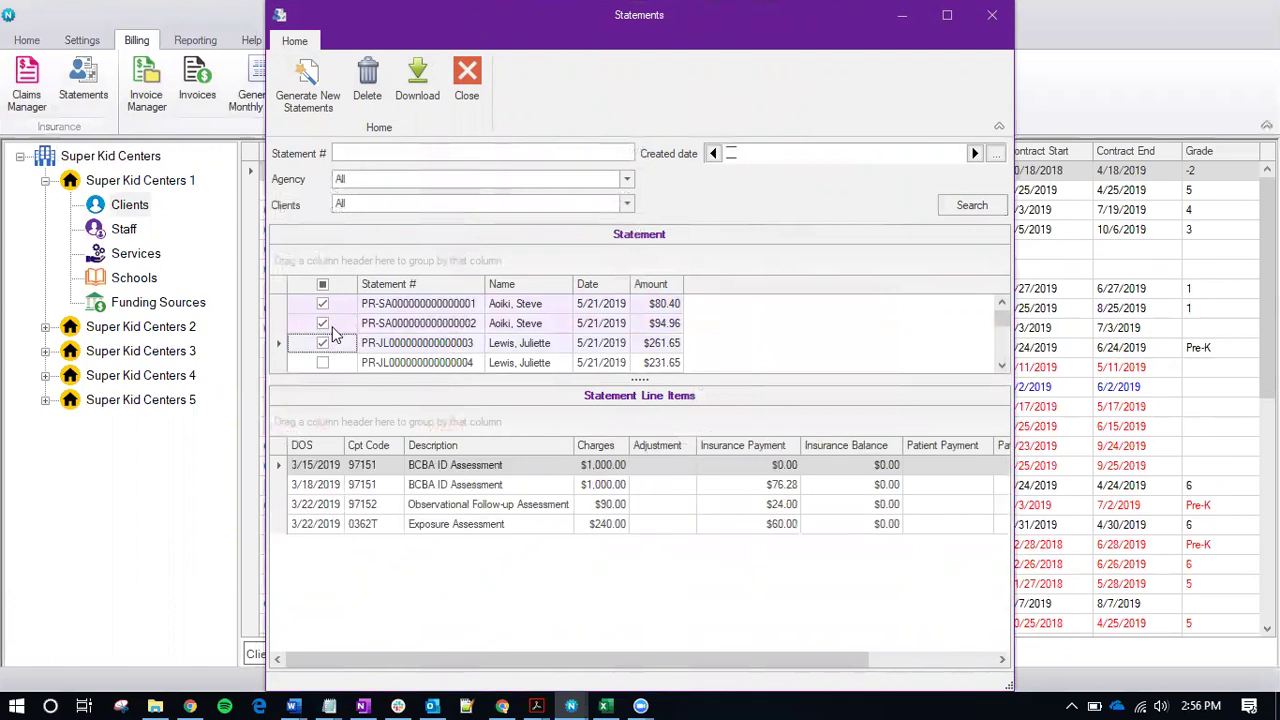
click(418, 85)
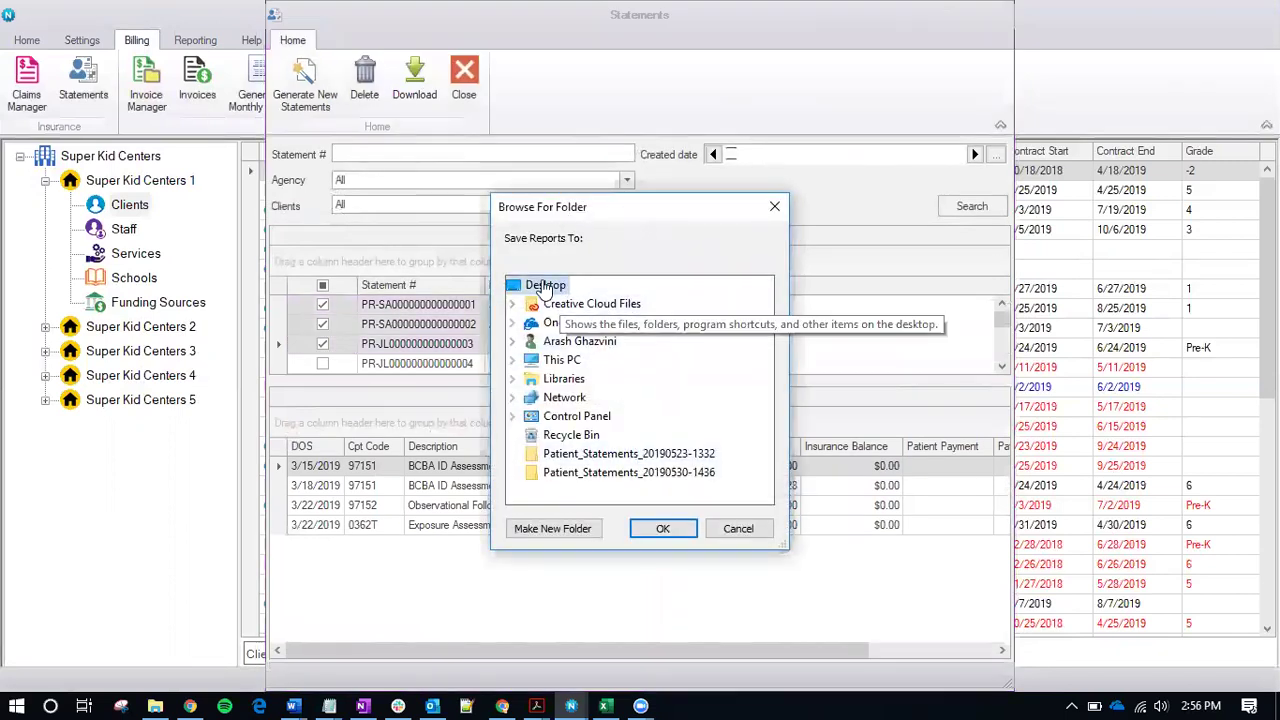
click(660, 530)
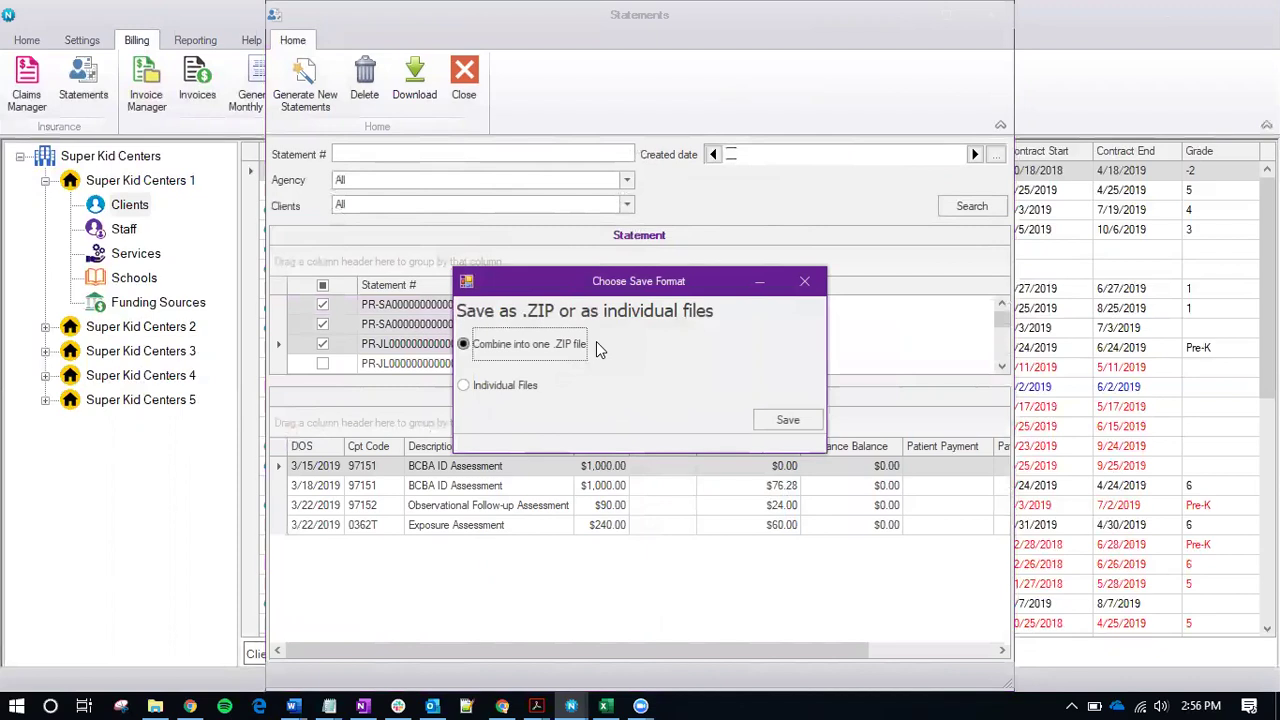
click(466, 385)
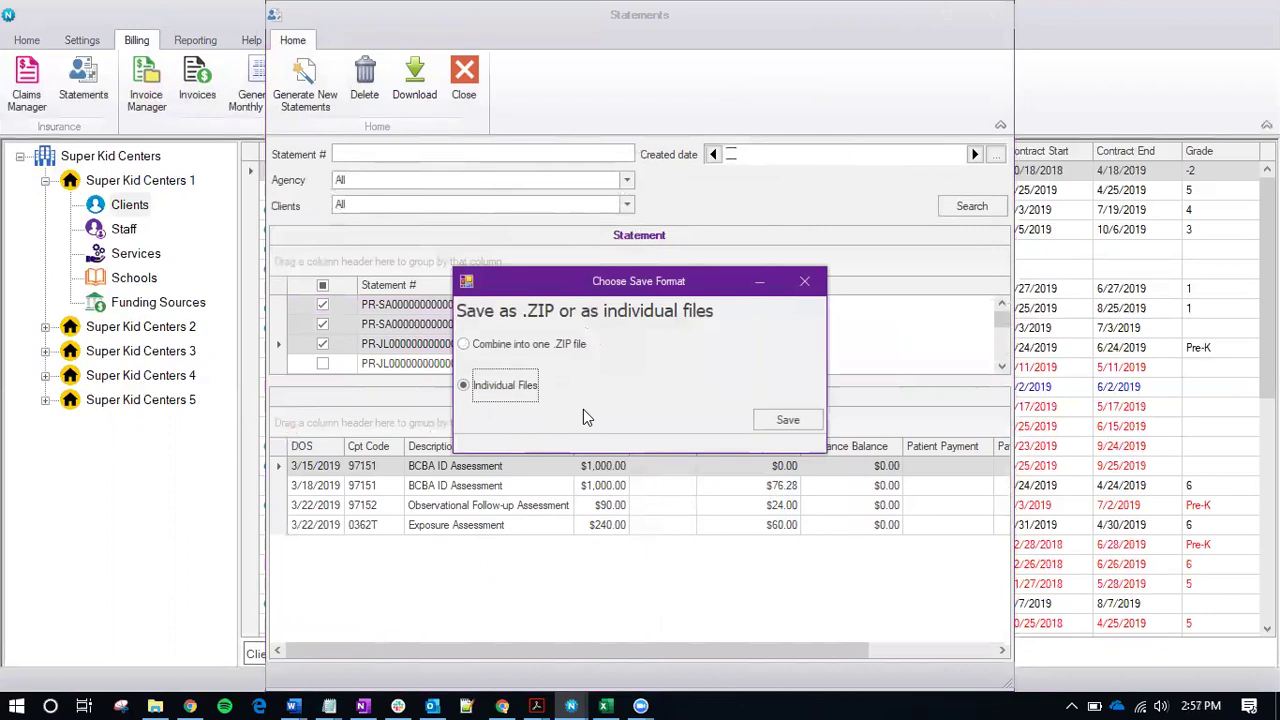
click(775, 421)
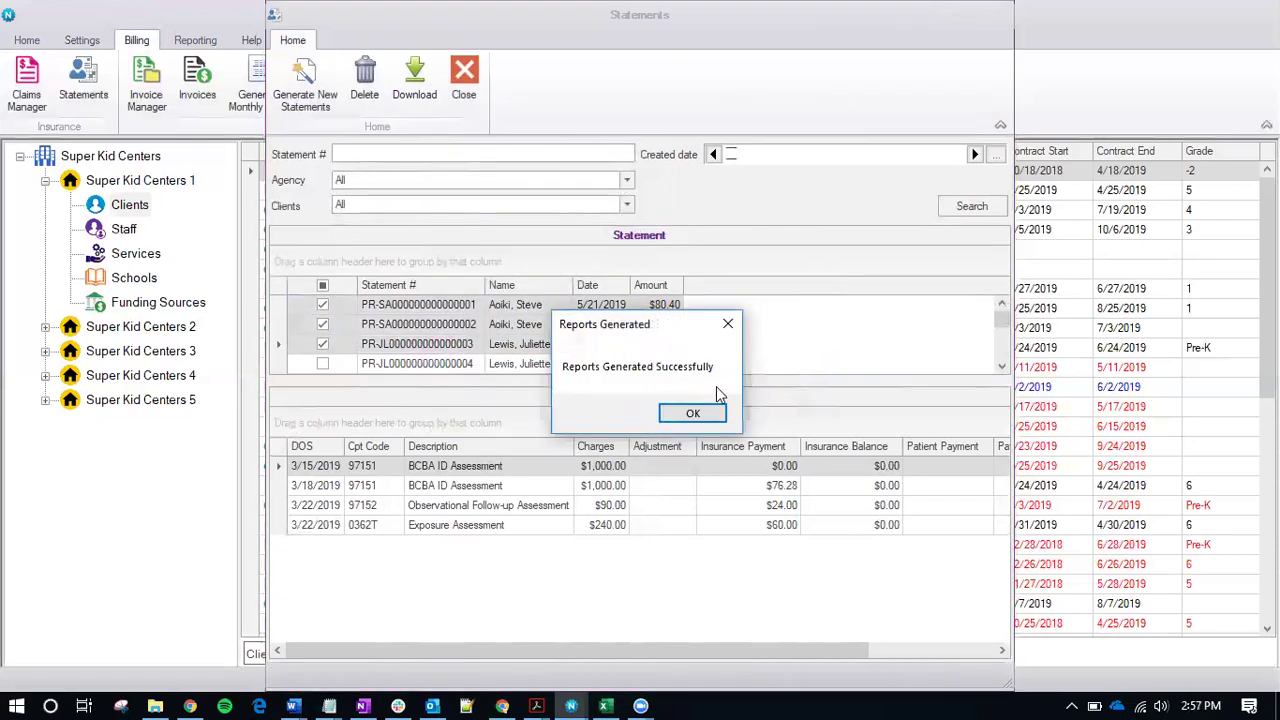
click(690, 414)
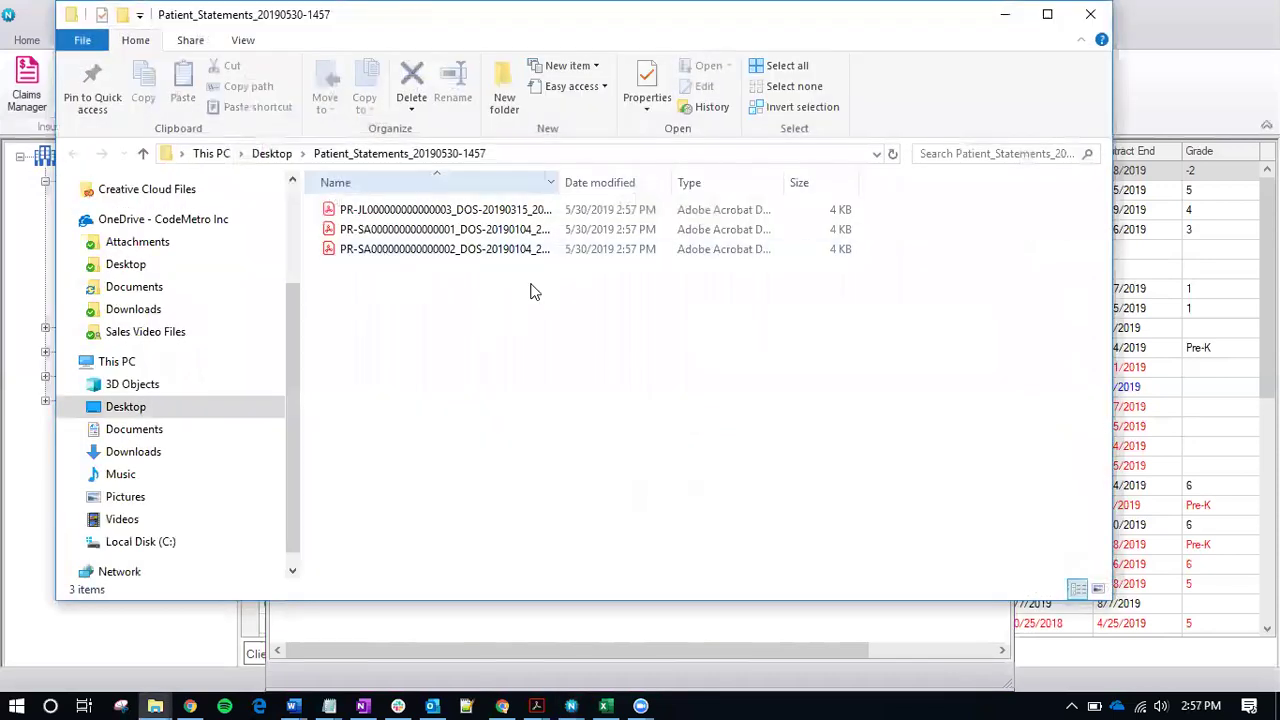
drag(557, 183, 691, 180)
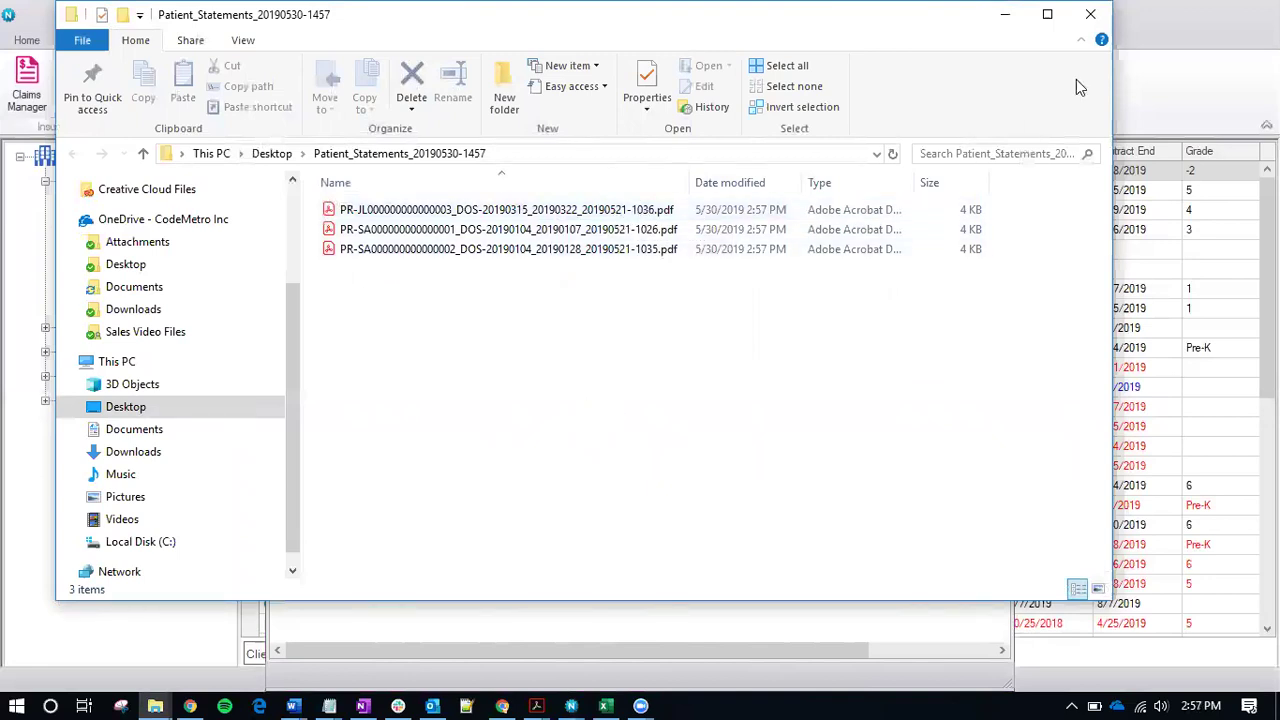
double_click(470, 212)
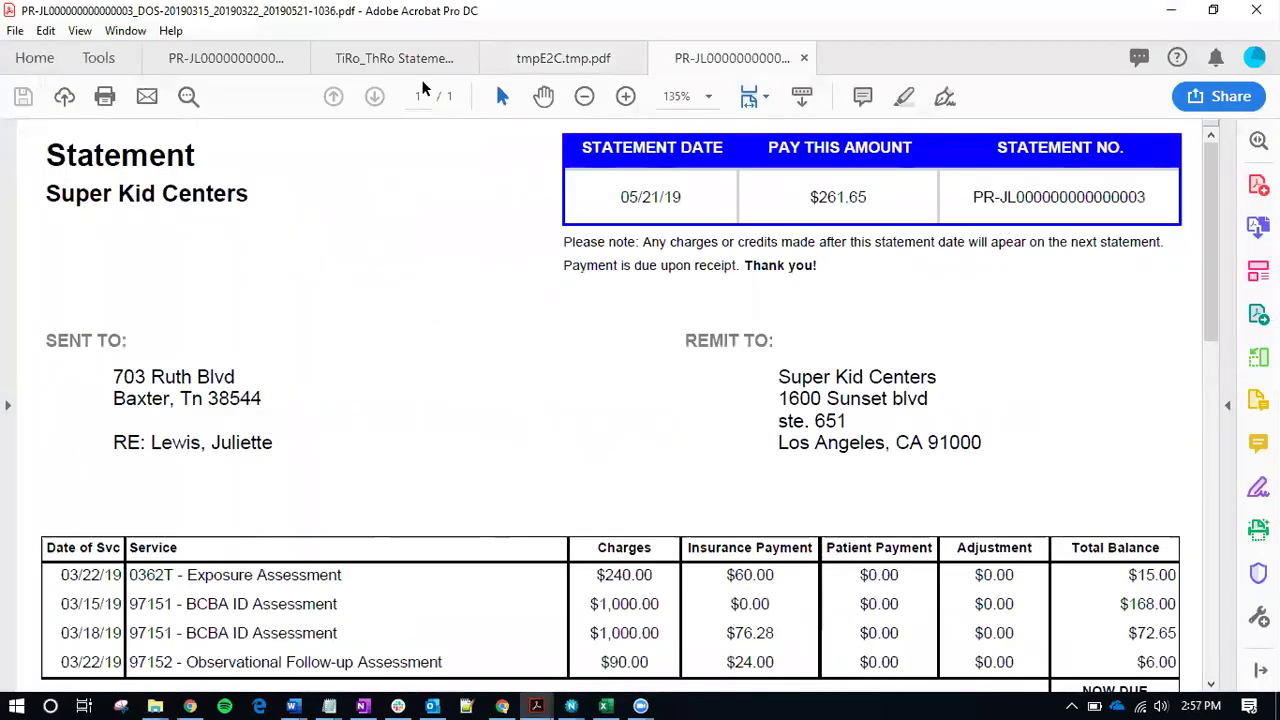
click(584, 97)
click(584, 97)
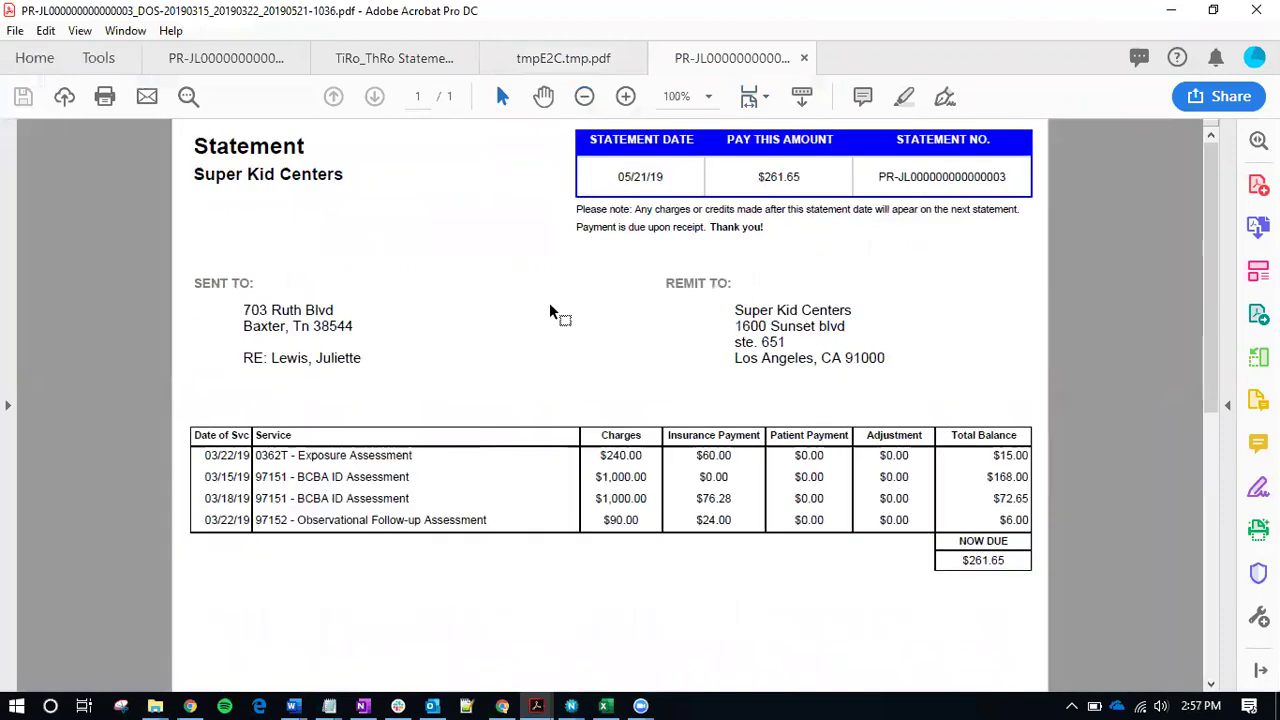
scroll(550, 312, down, 2)
scroll(550, 312, down, 3)
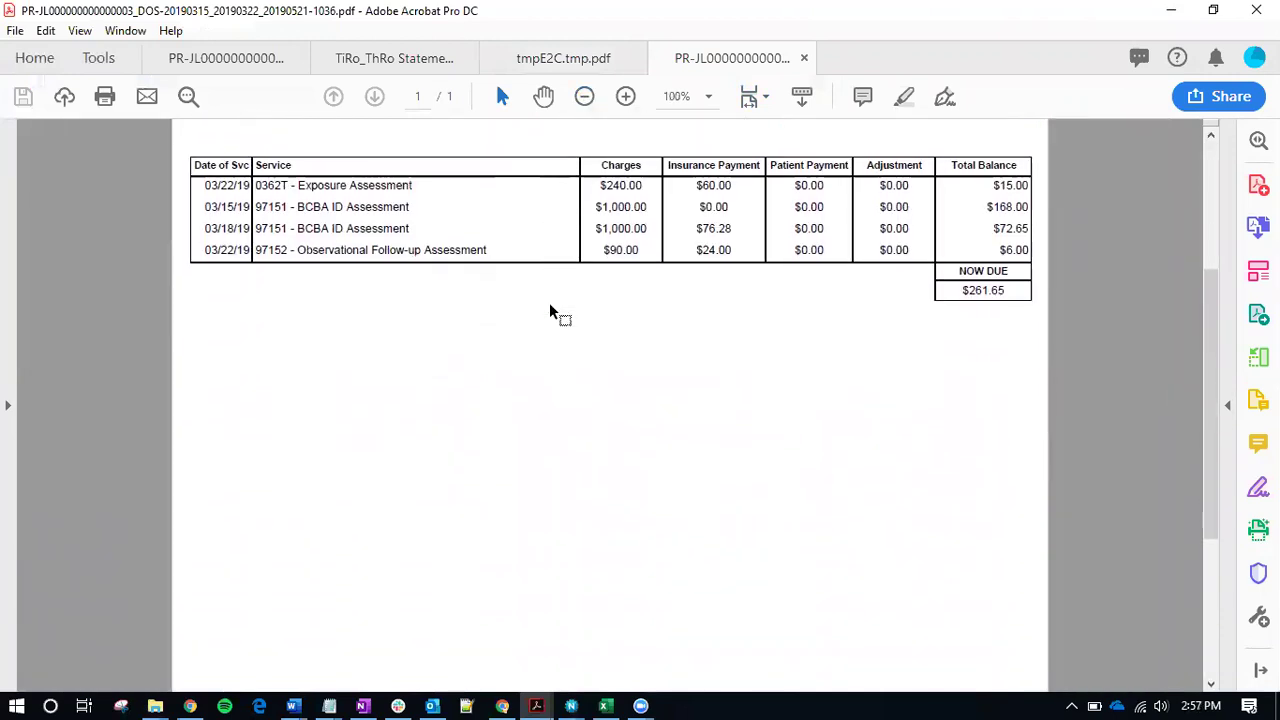
scroll(550, 312, down, 3)
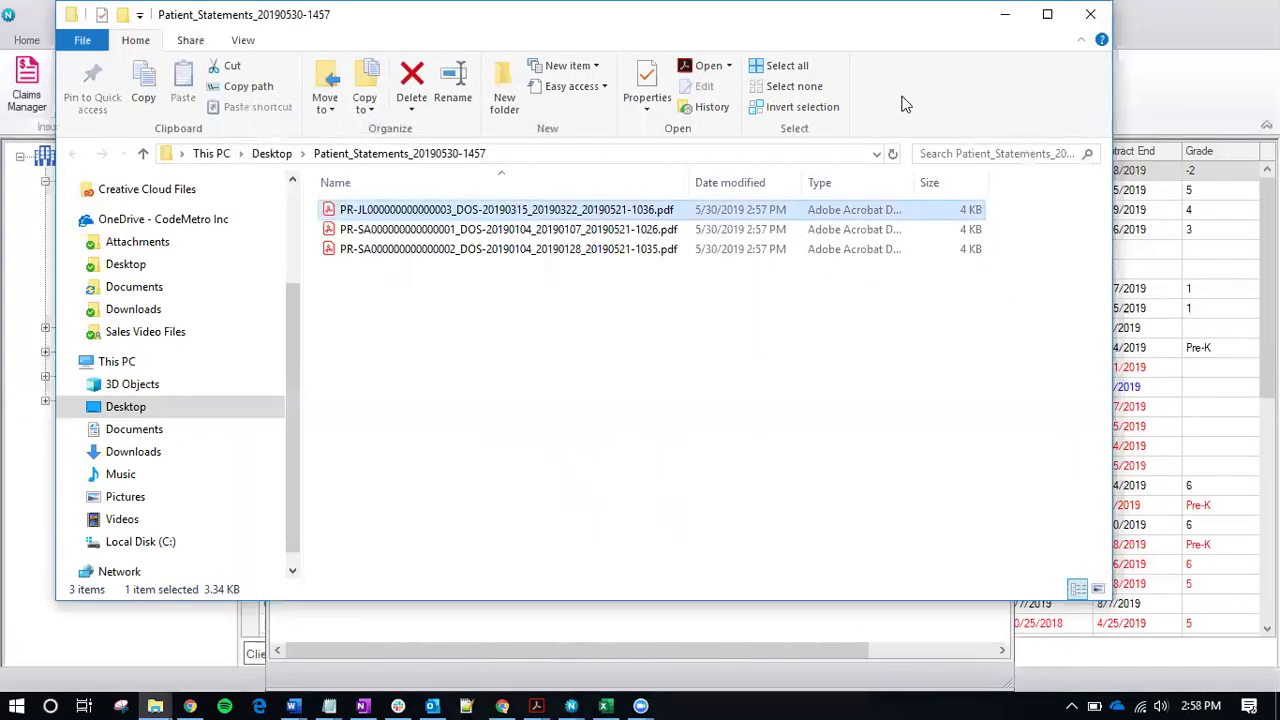
click(1006, 14)
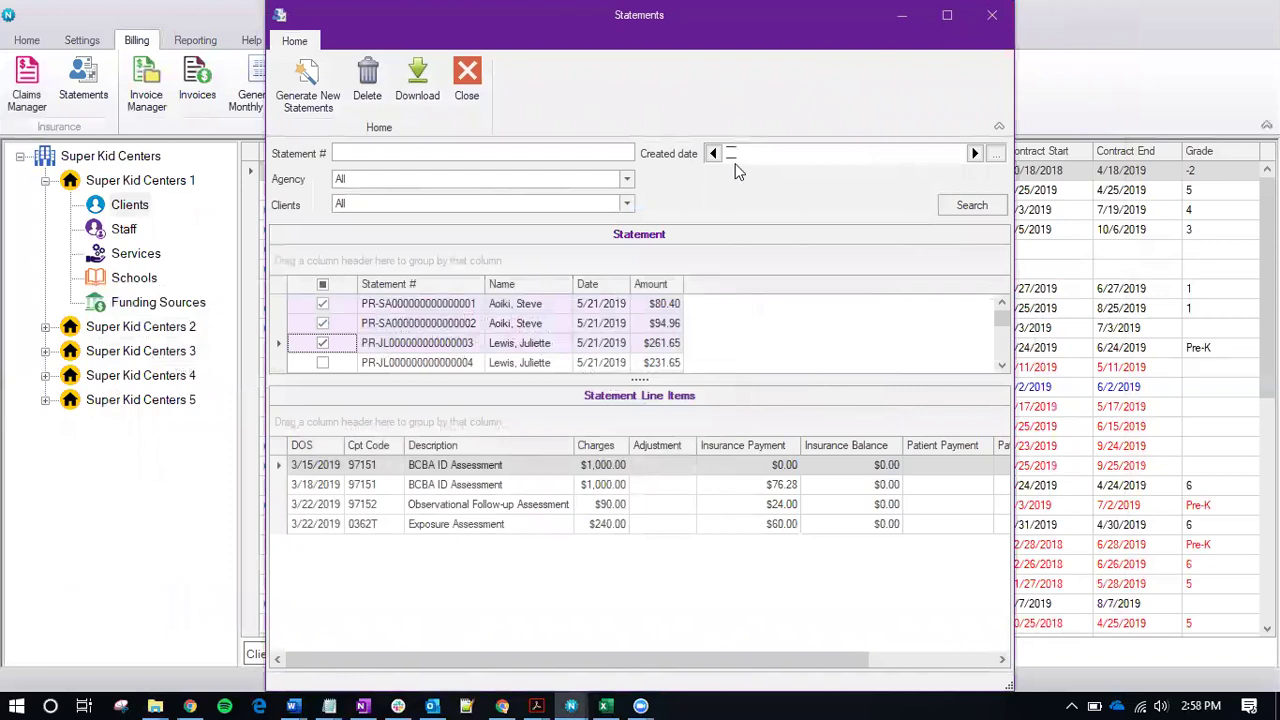
Clear the selection of all statements in the list
click(322, 285)
click(322, 285)
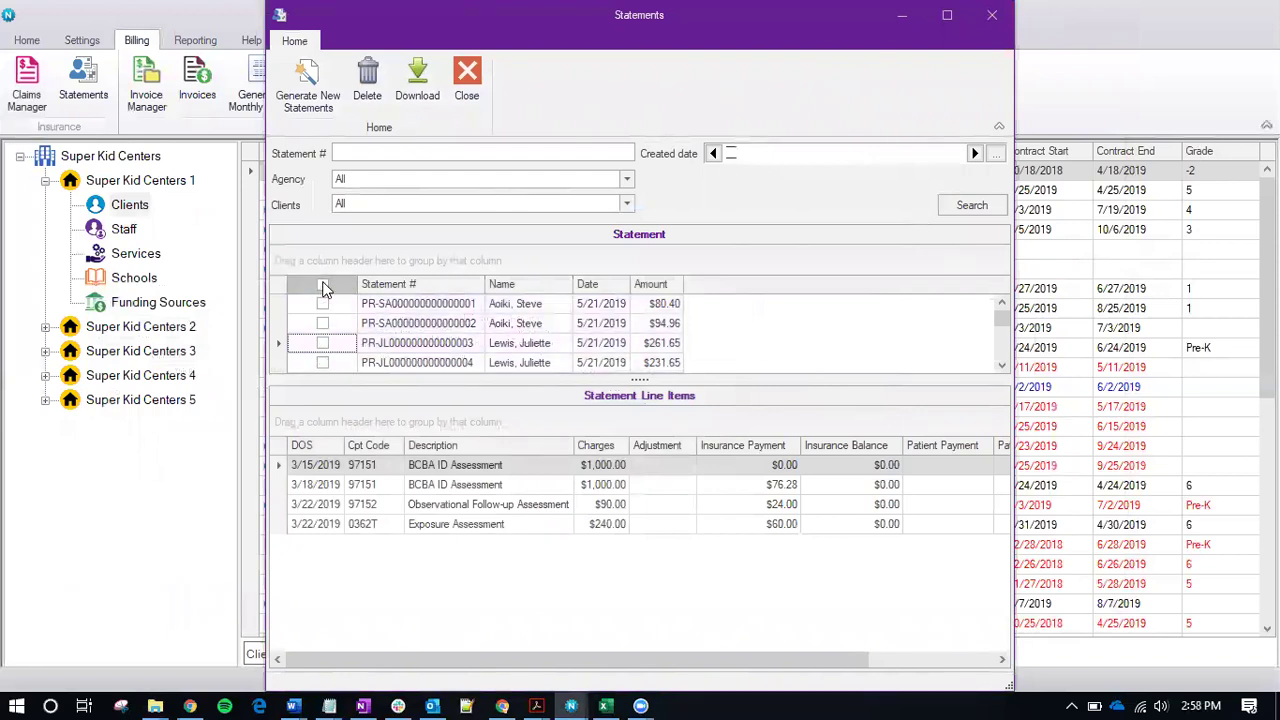
click(322, 343)
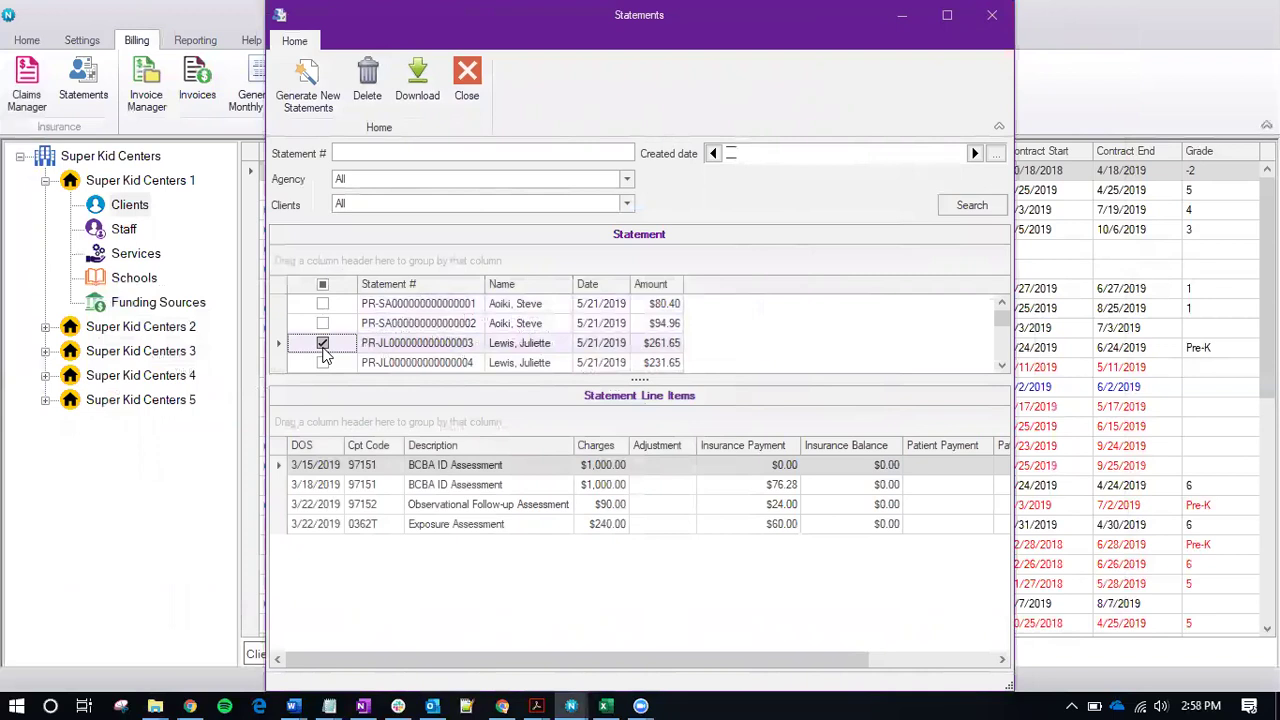
click(323, 345)
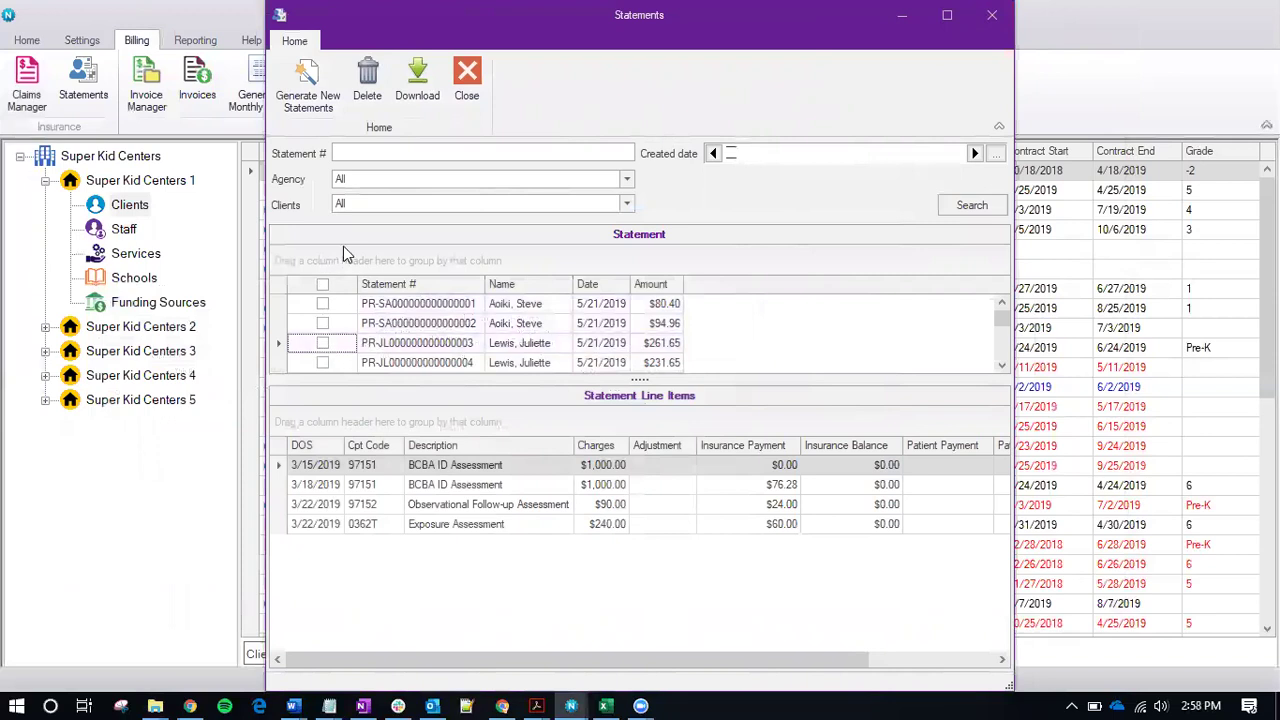
Start generating a new statement, search for charges with outstanding balances only, and maximize the Generate New Statement window
click(312, 116)
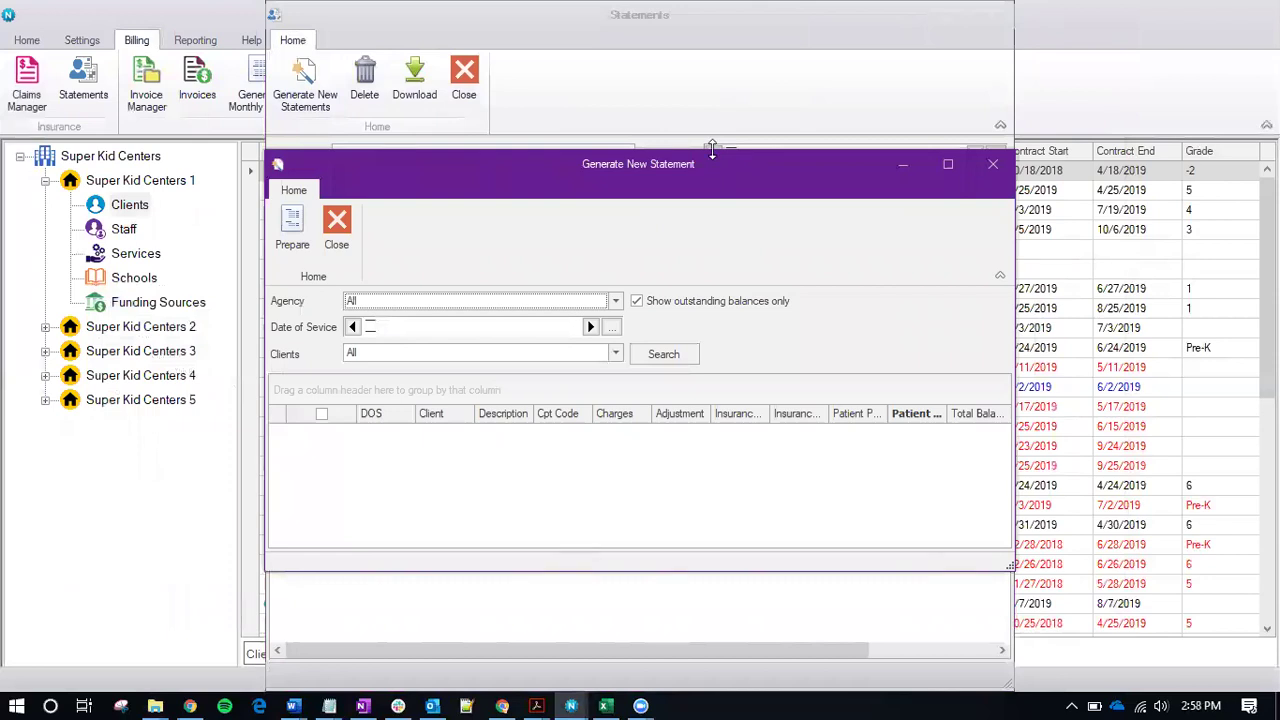
drag(712, 148, 707, 2)
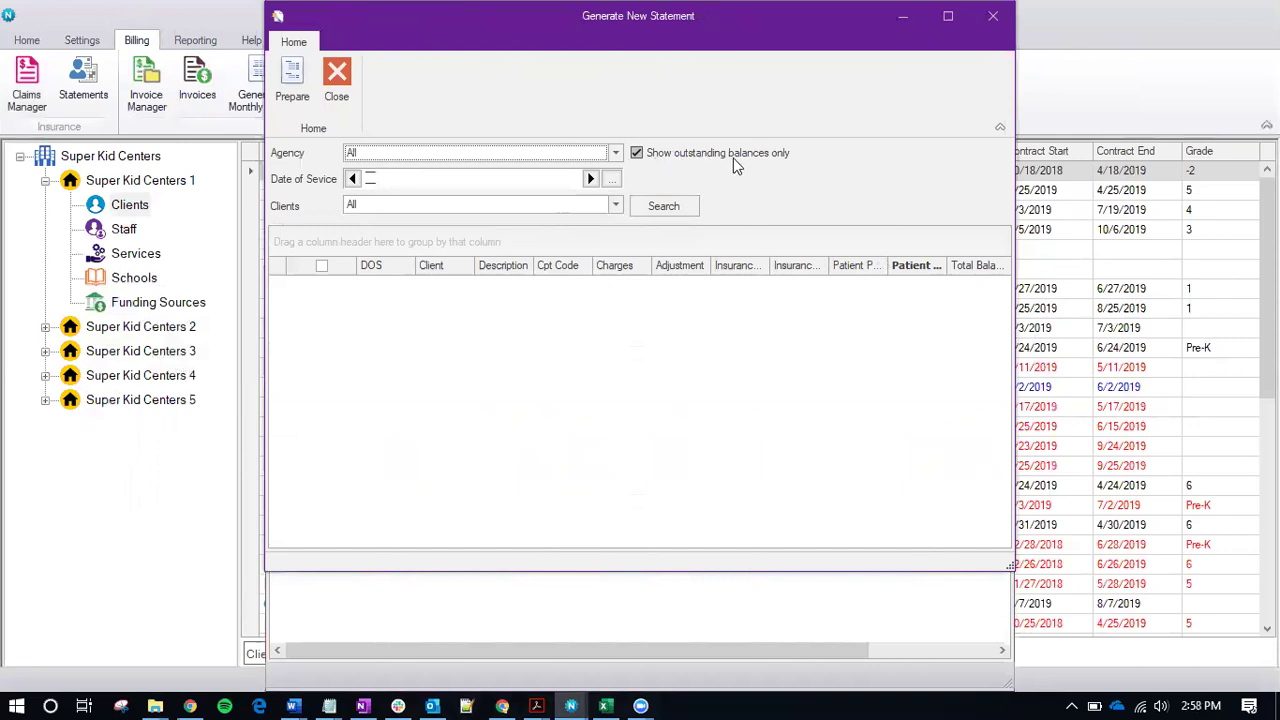
click(663, 207)
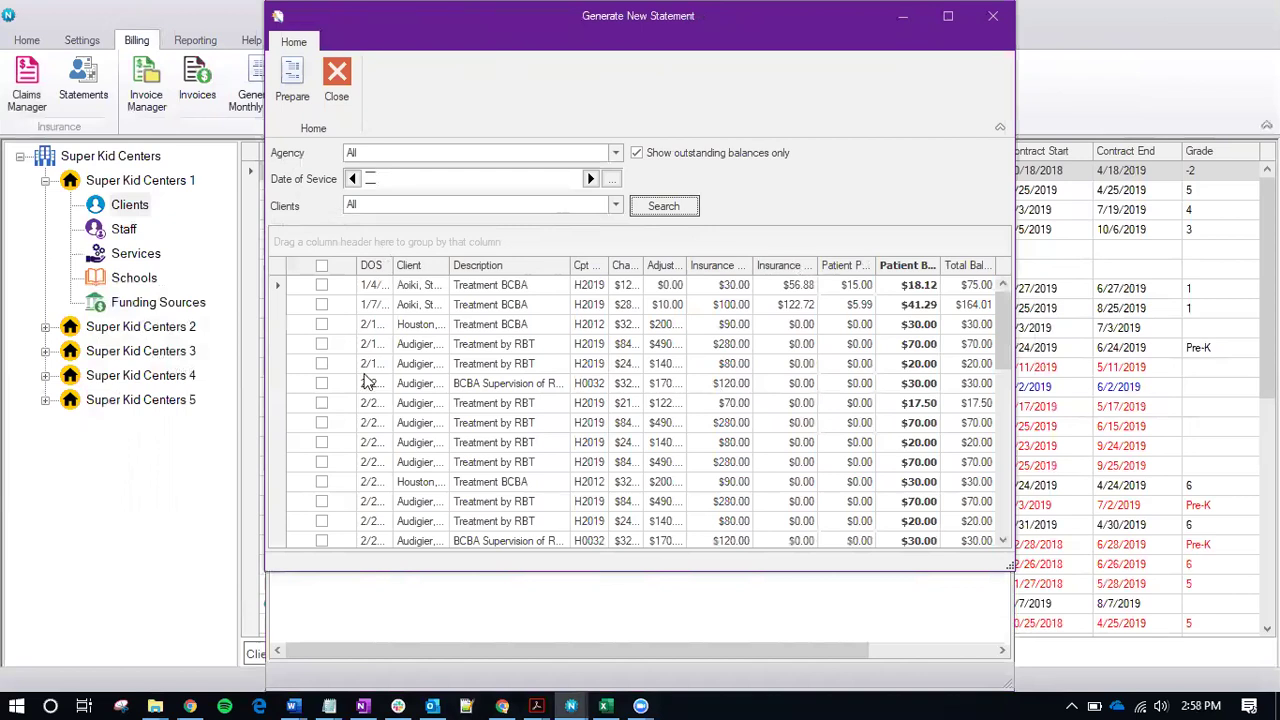
click(947, 16)
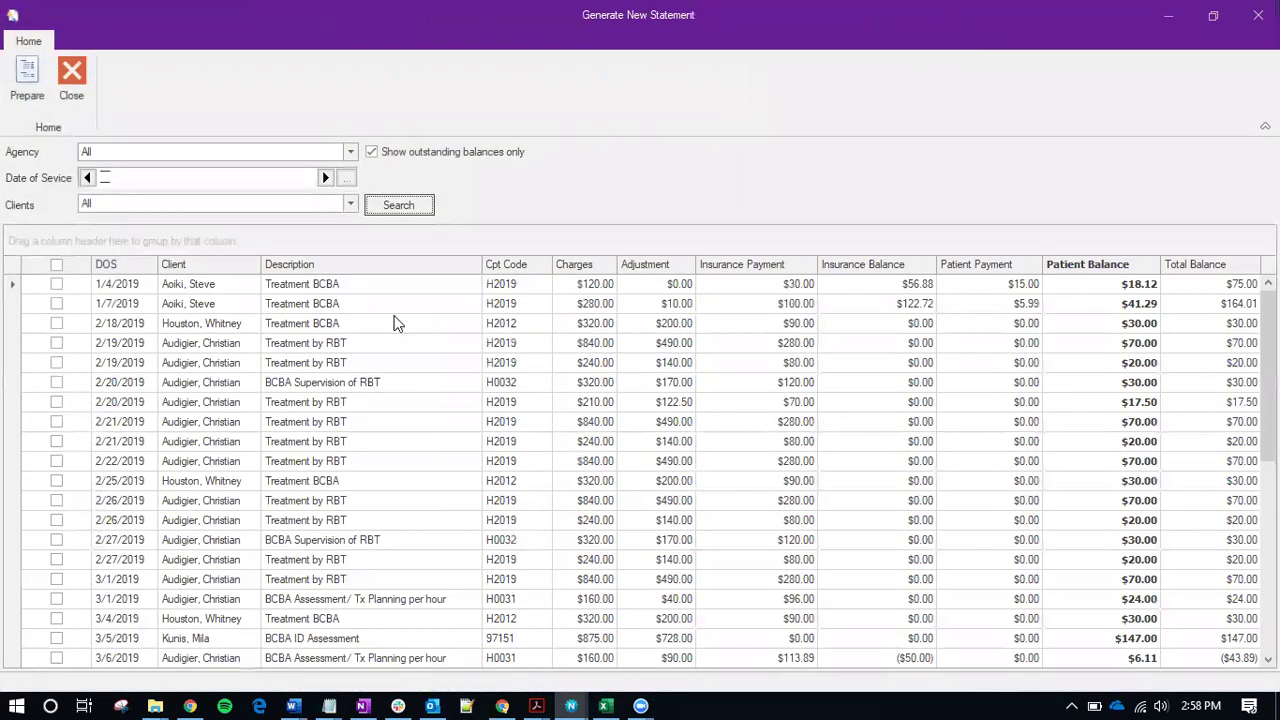
Search the charges with the outstanding-balances-only filter turned off, and re-enable that filter without searching again
click(422, 158)
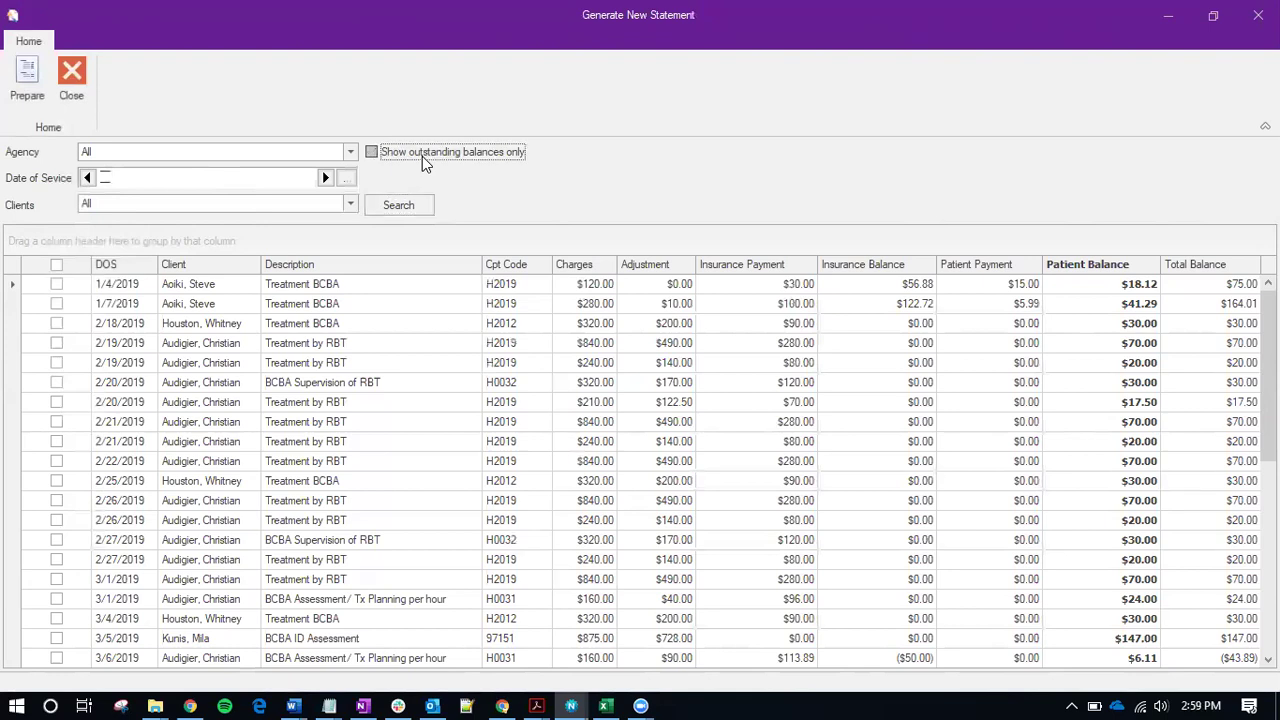
click(398, 202)
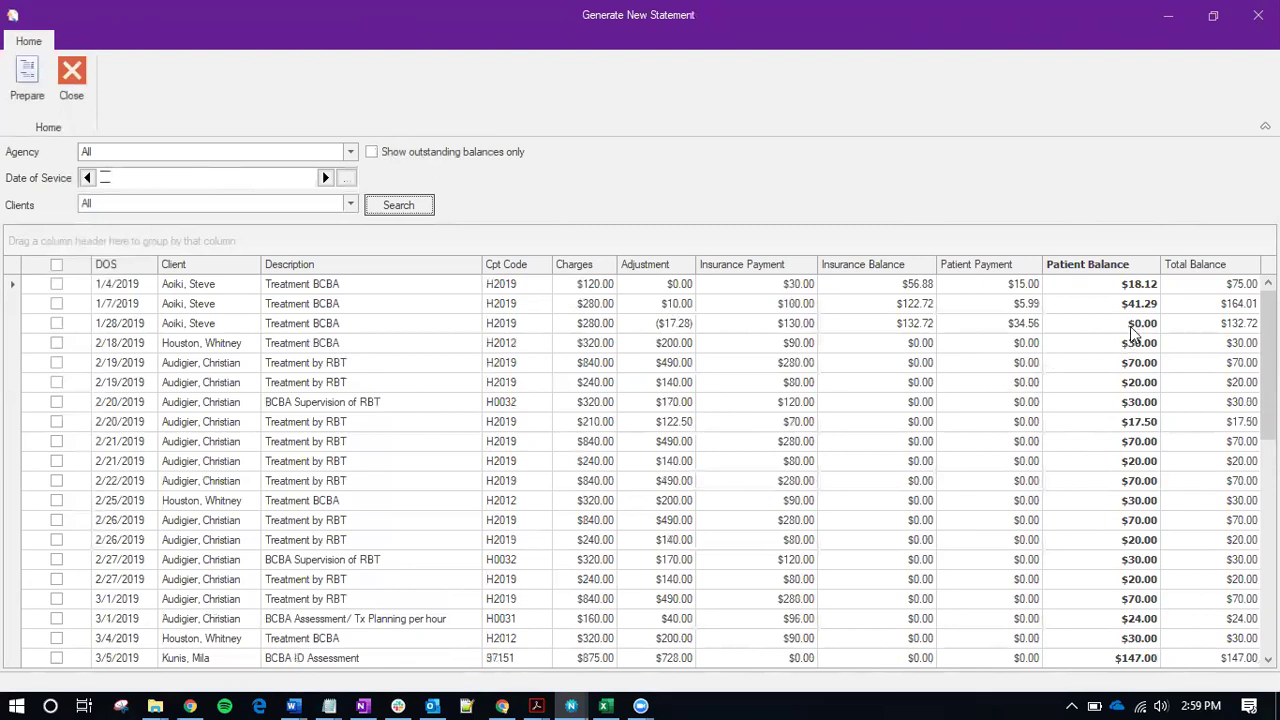
click(402, 158)
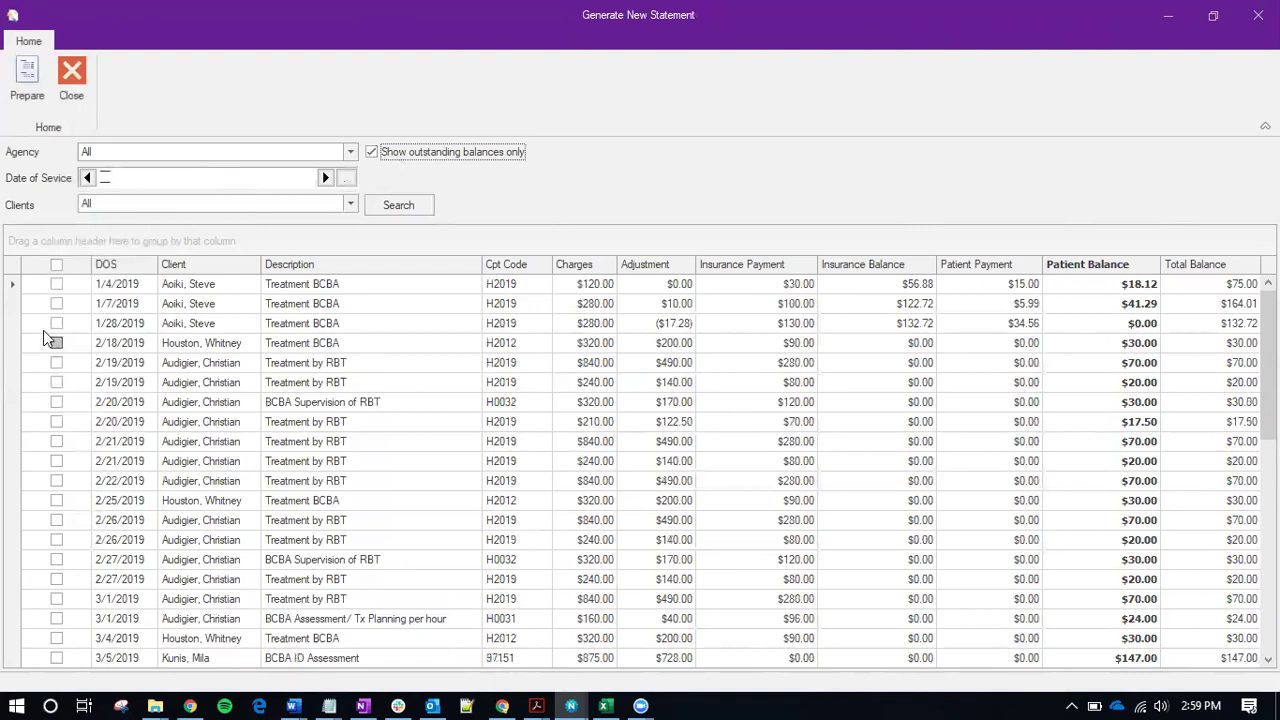
click(56, 304)
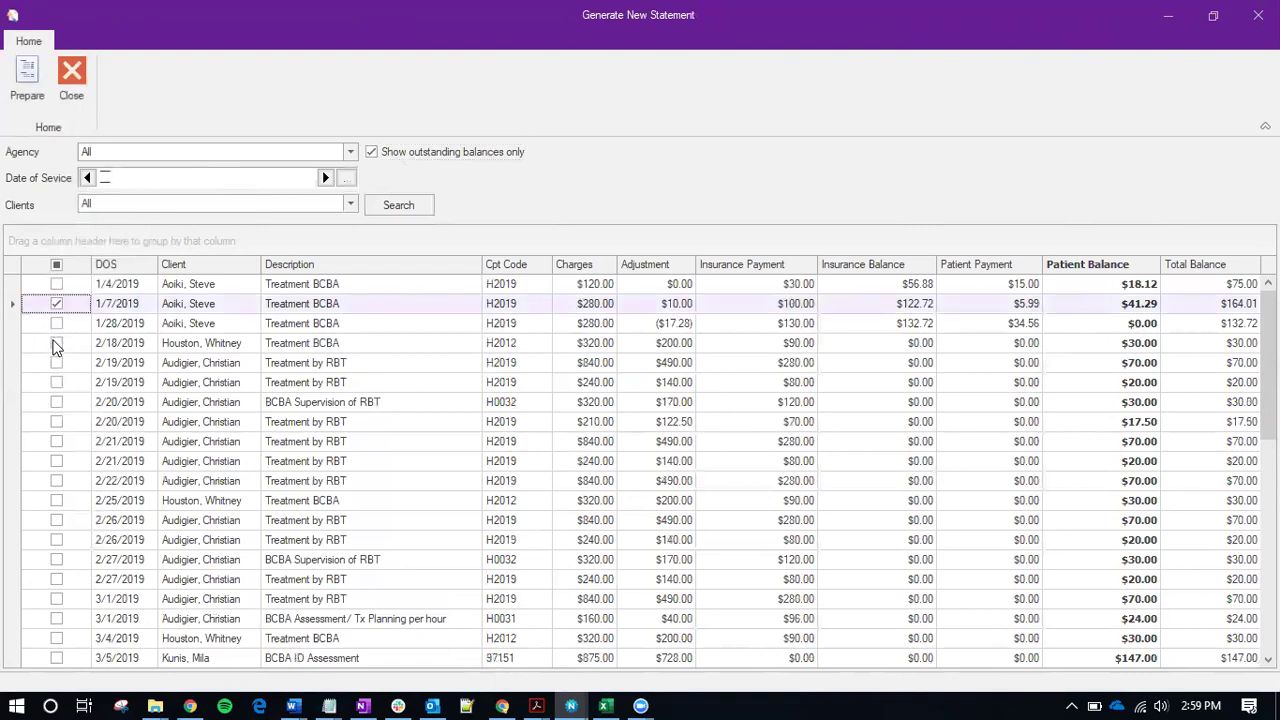
click(55, 342)
click(56, 323)
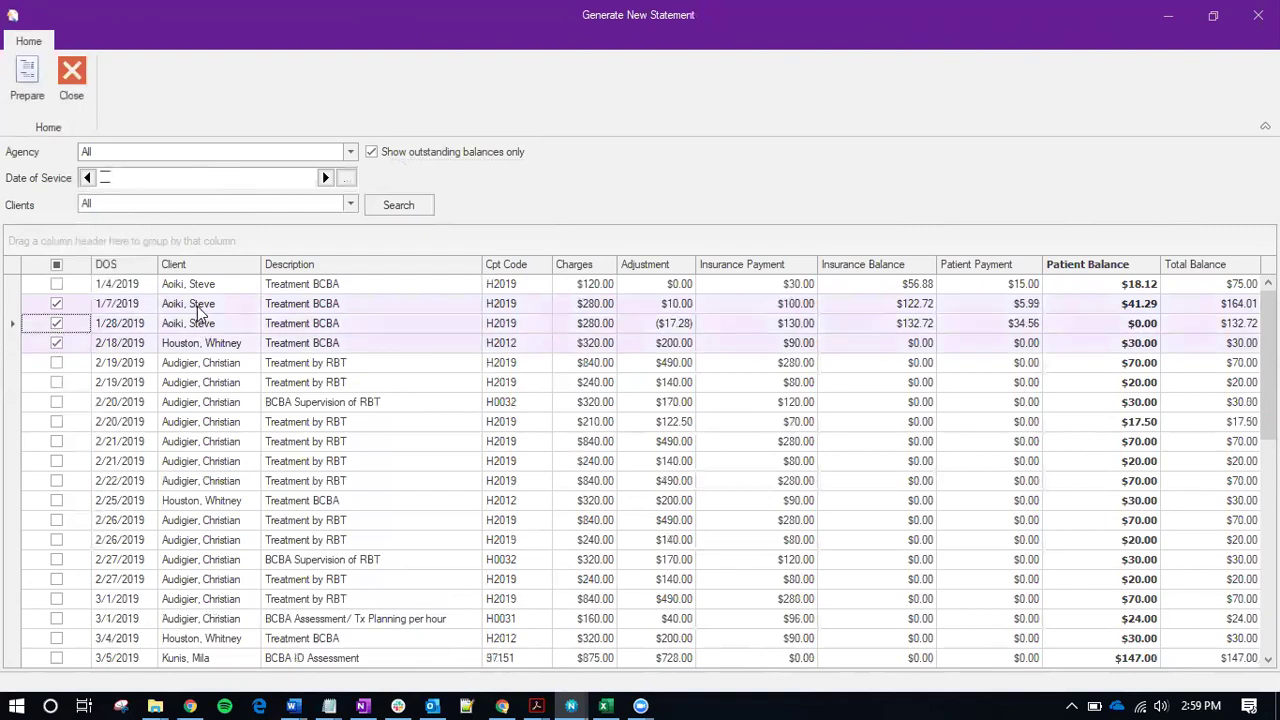
click(56, 304)
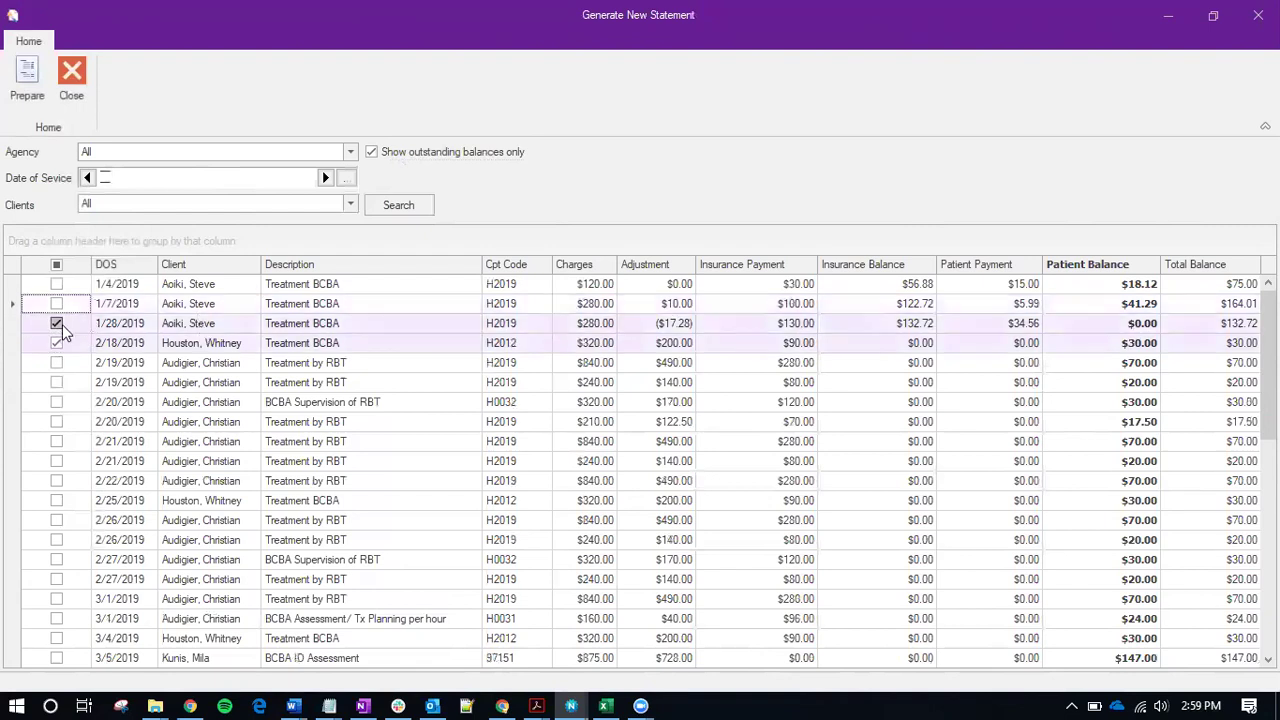
click(56, 323)
click(56, 343)
click(56, 343)
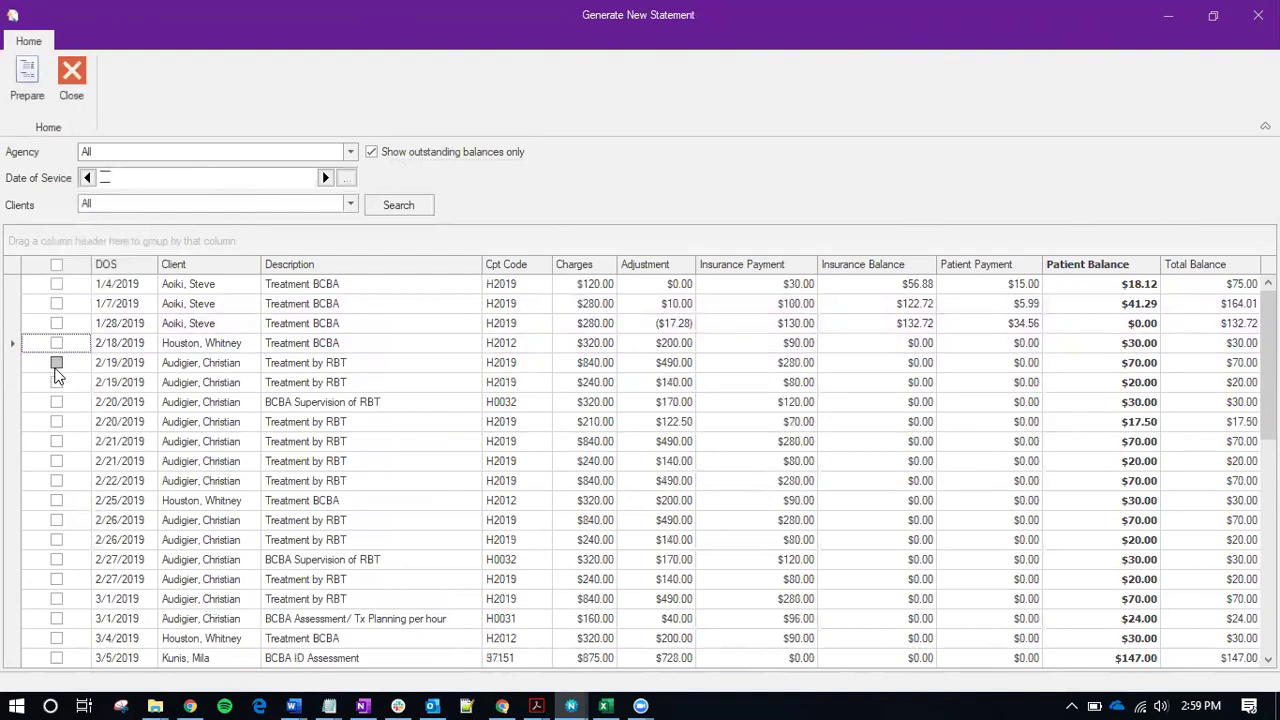
Select the two 2/19/2019 charges plus the 3/4/2019 and 3/5/2019 charges, and prepare the new statements
click(56, 362)
click(56, 382)
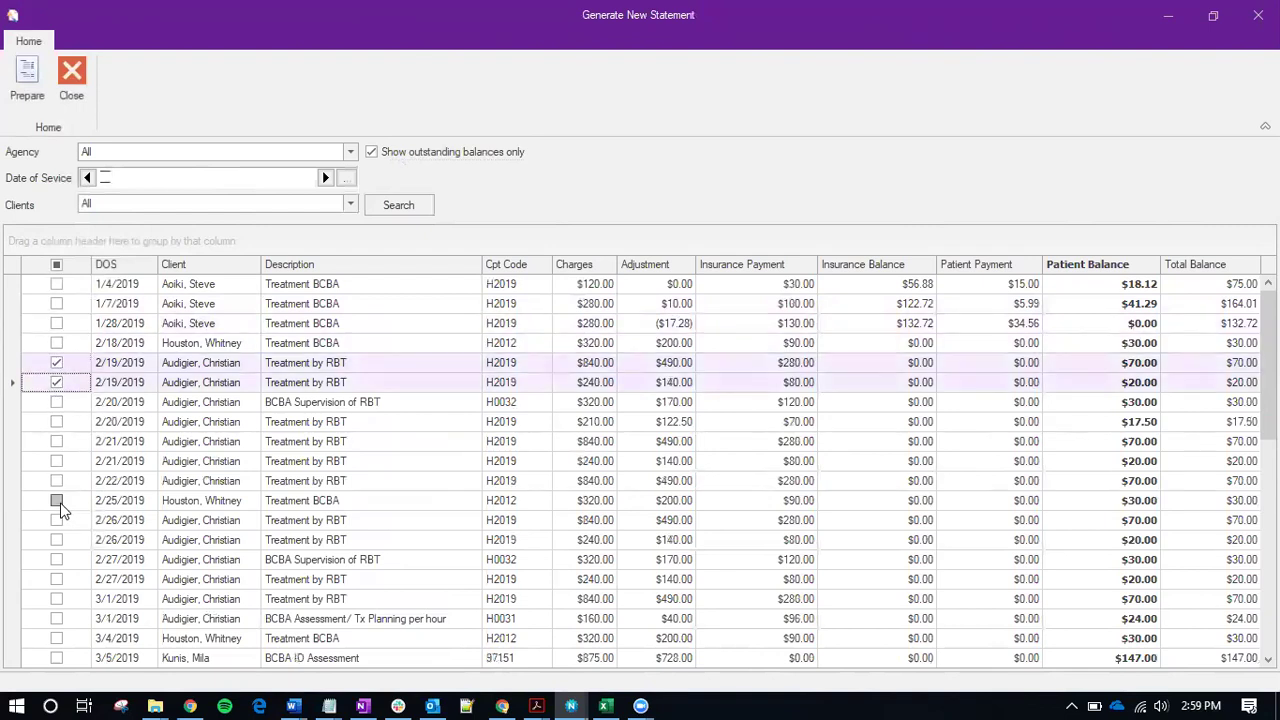
click(56, 656)
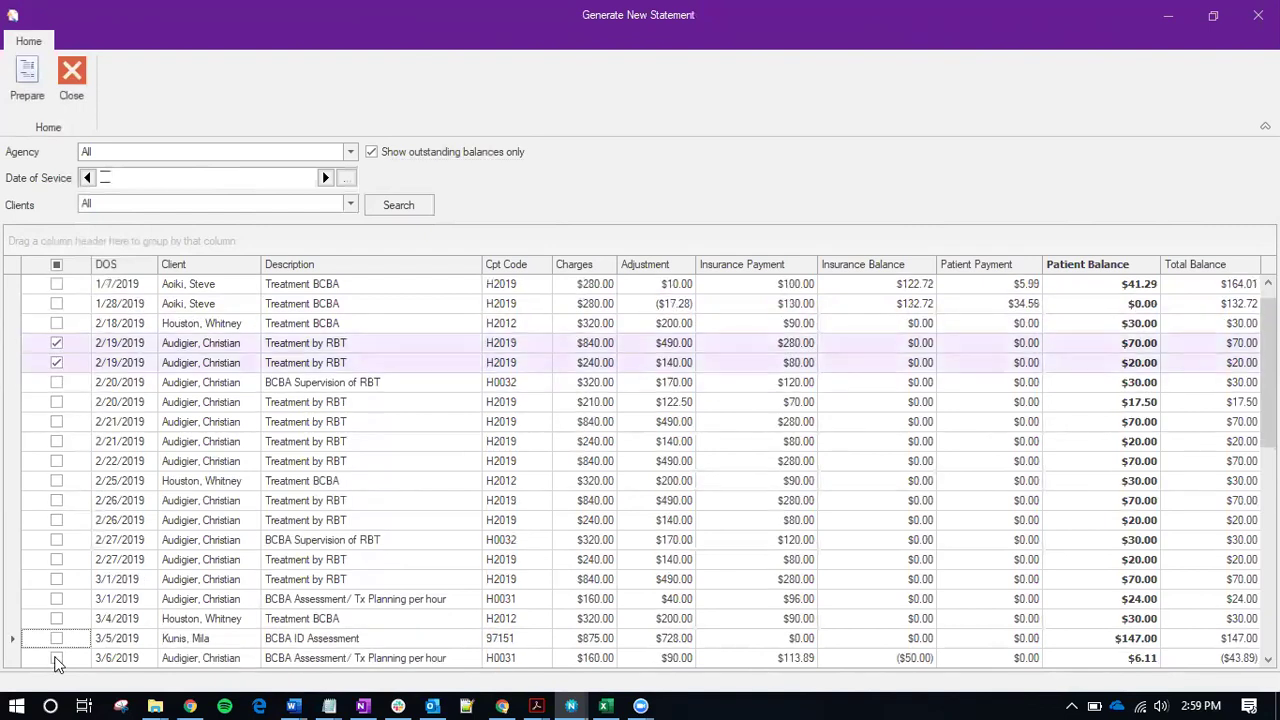
click(56, 638)
click(56, 618)
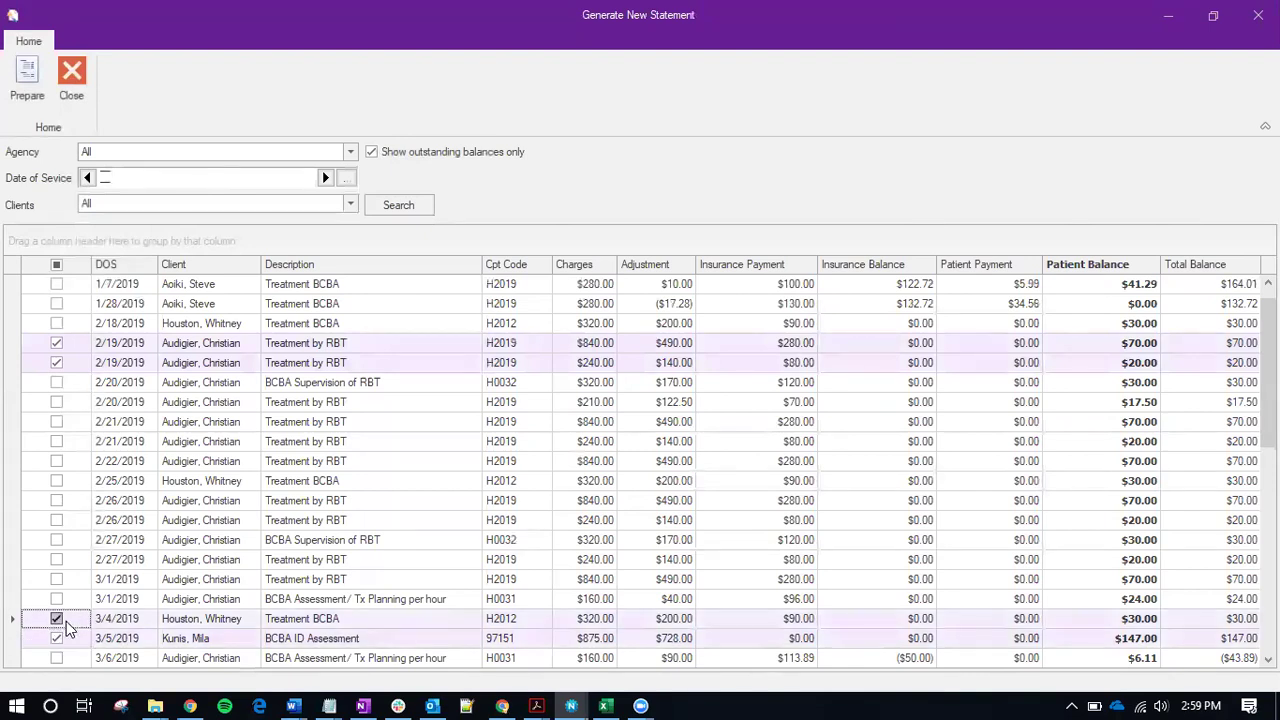
click(30, 75)
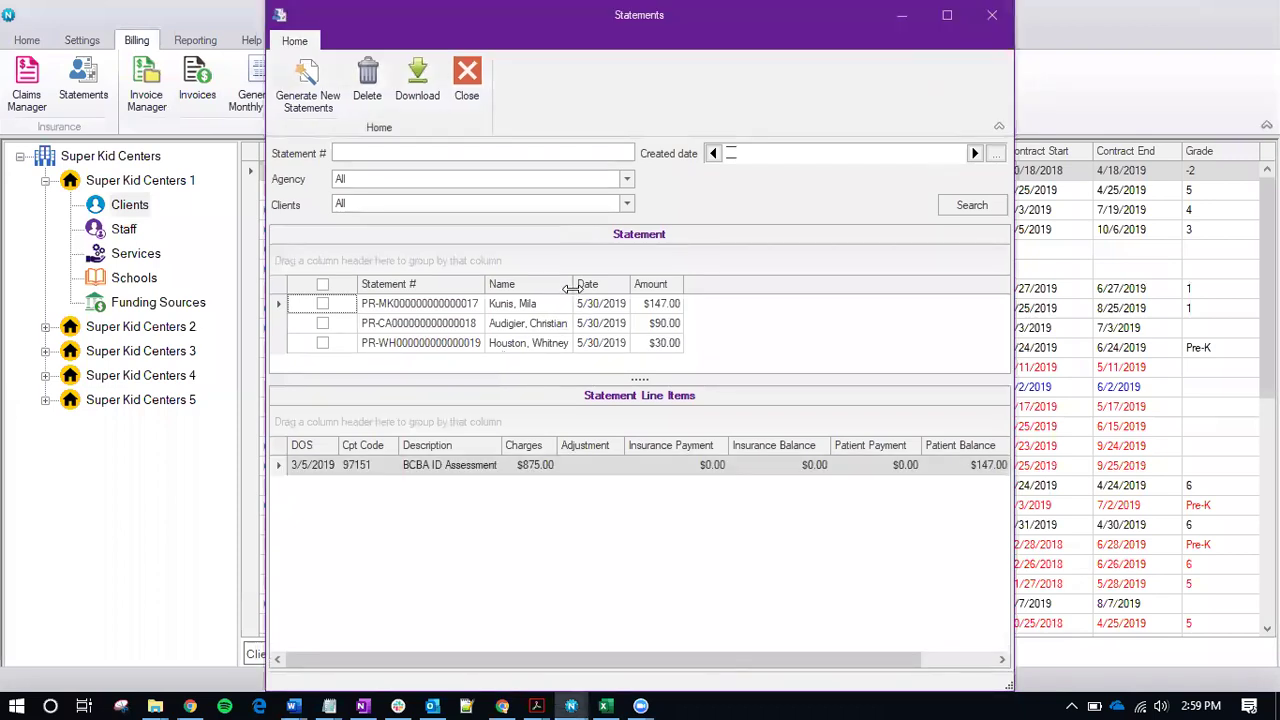
Widen the Name column, review the line items of the $90.00 and $30.00 statements, and close the Statements window
drag(574, 285, 586, 284)
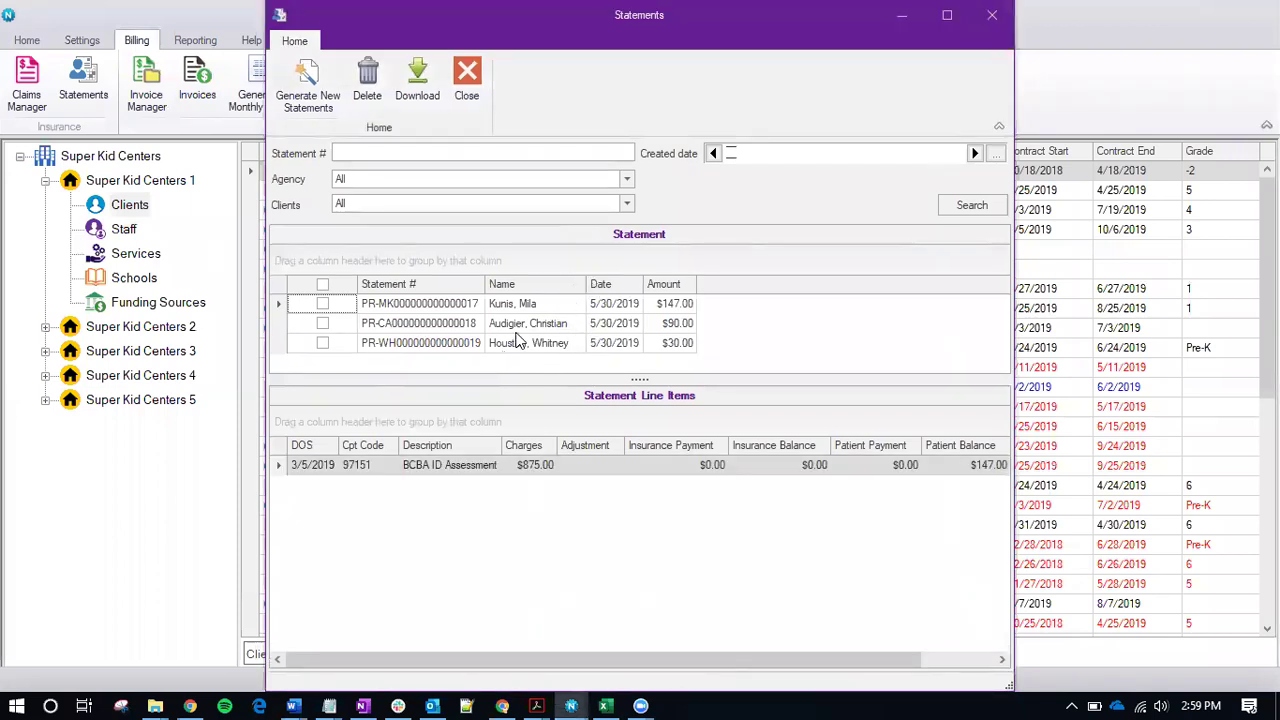
click(463, 326)
click(460, 344)
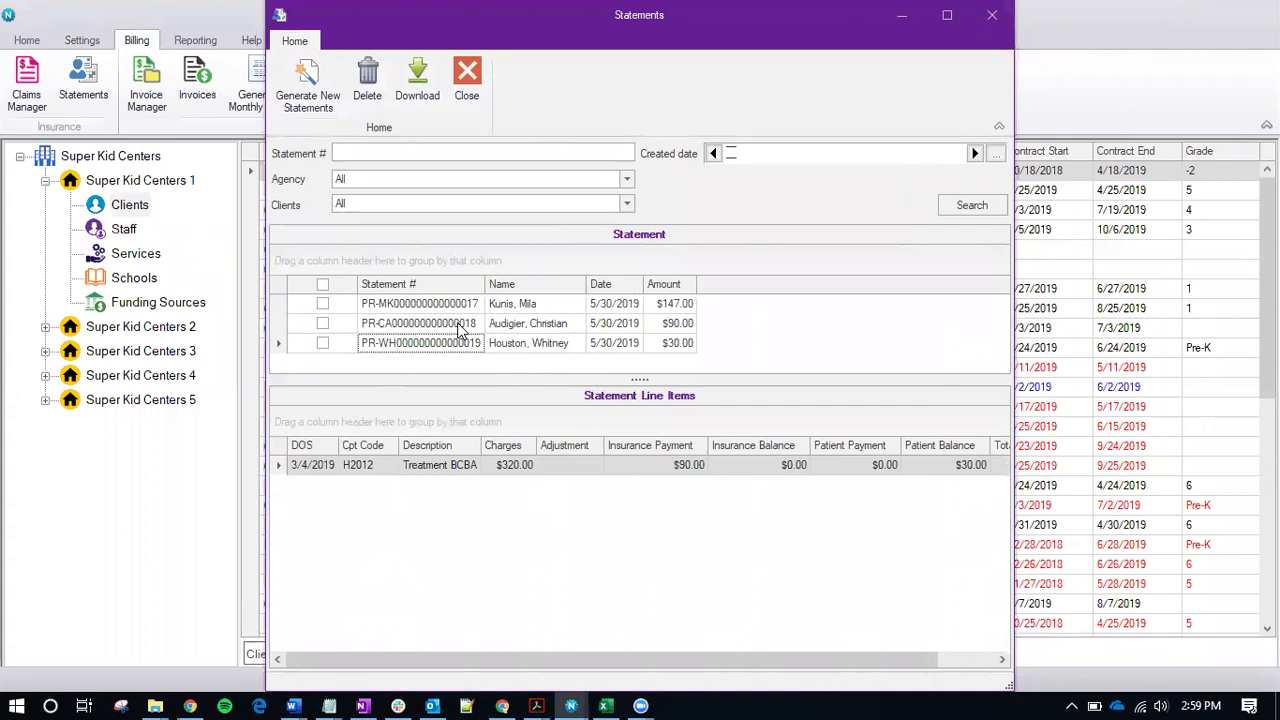
click(463, 326)
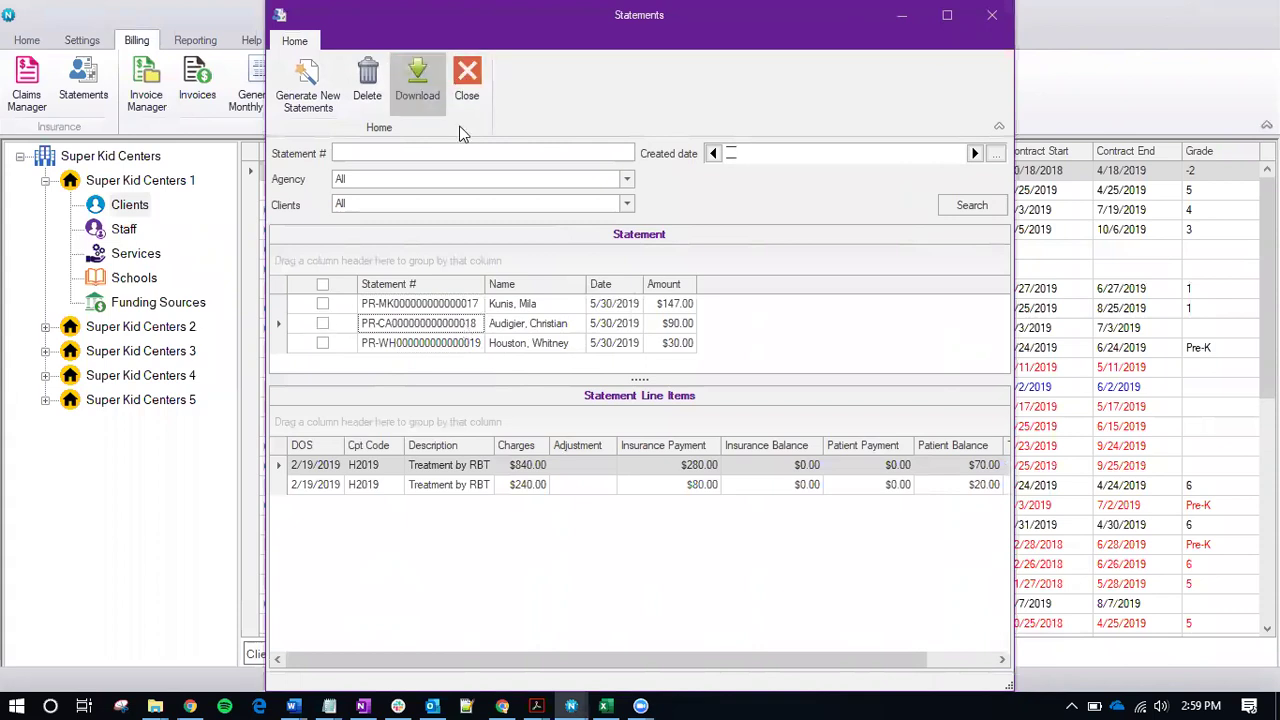
click(993, 15)
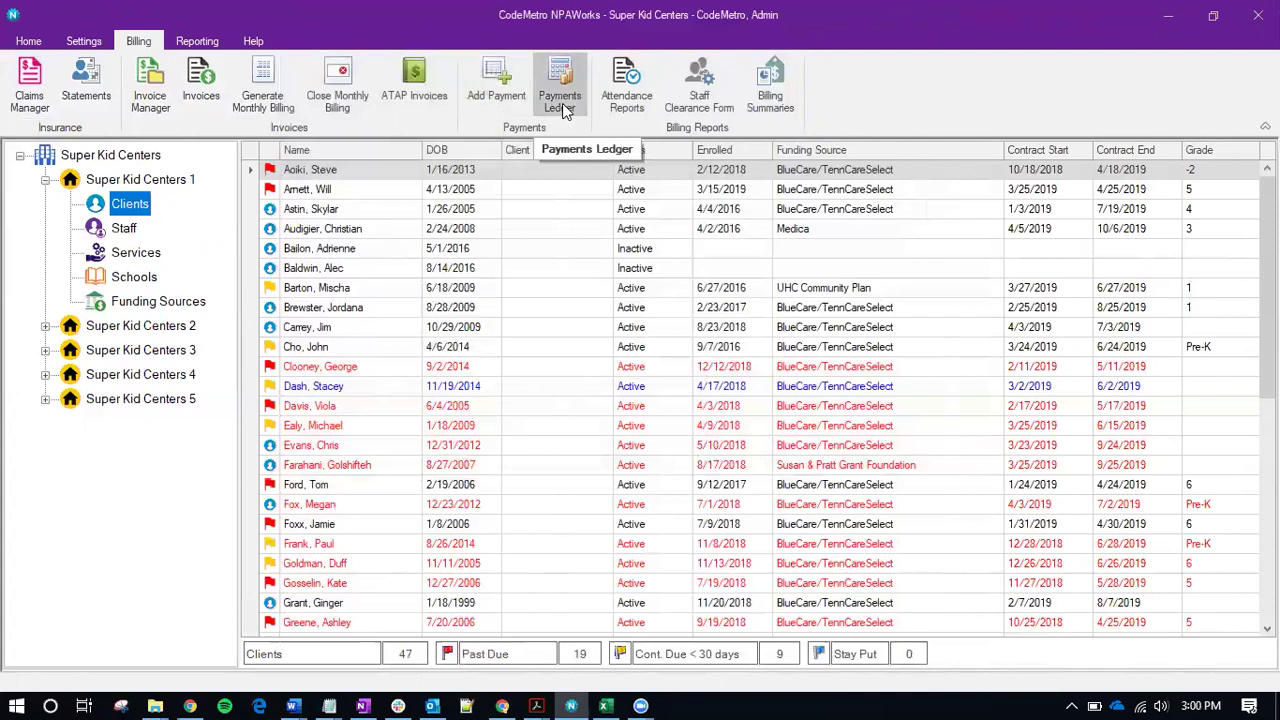
Start a payment with payer type Client and the note "Copay $30 paid at front office.", and close it without saving
click(507, 109)
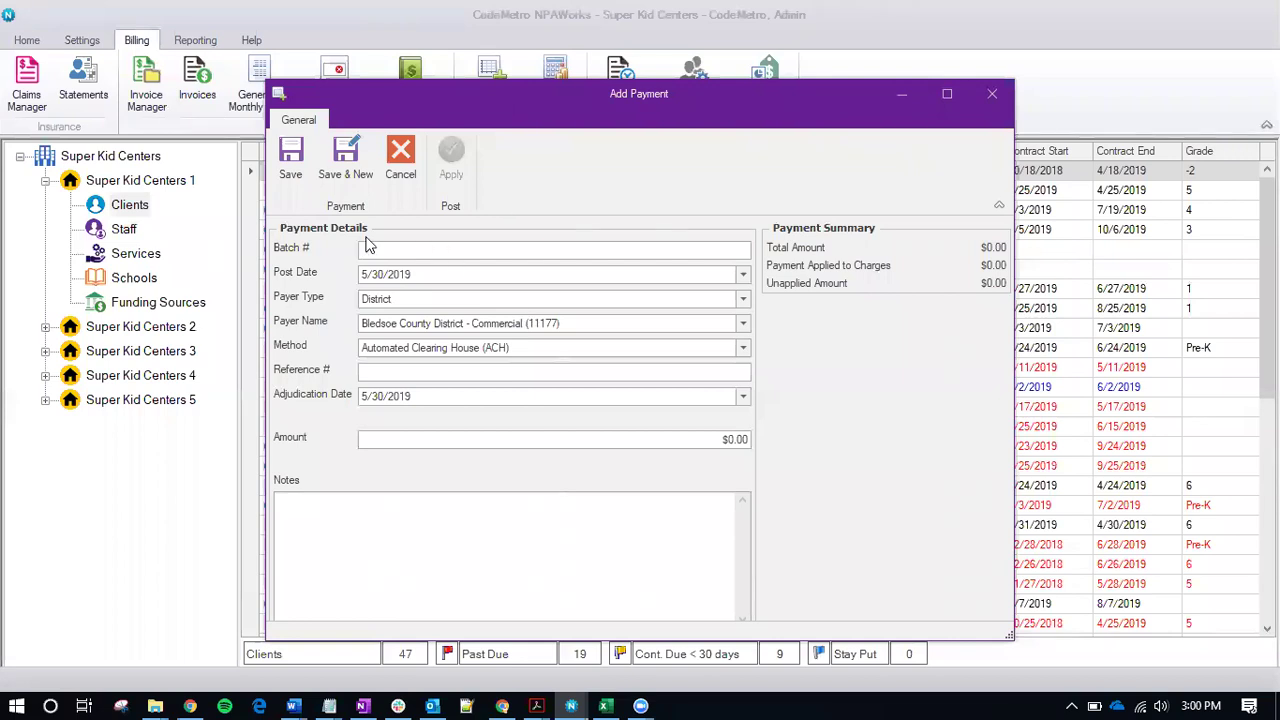
click(388, 302)
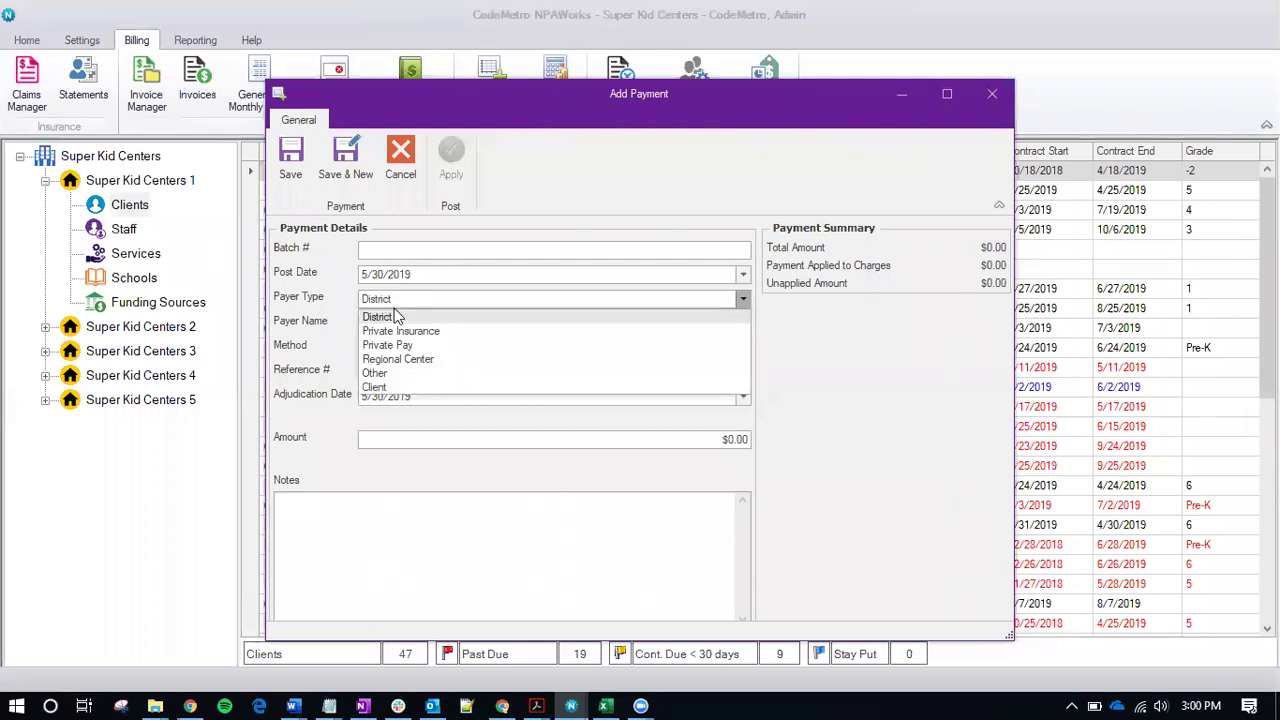
click(395, 388)
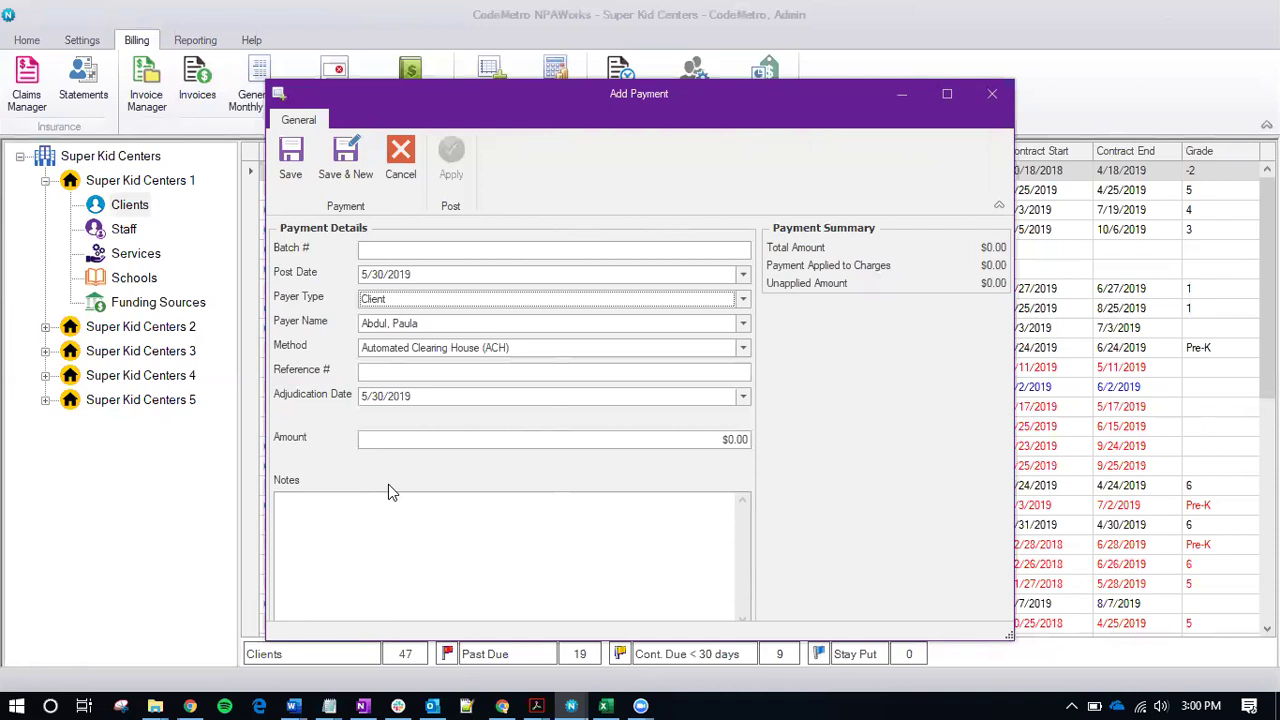
click(493, 586)
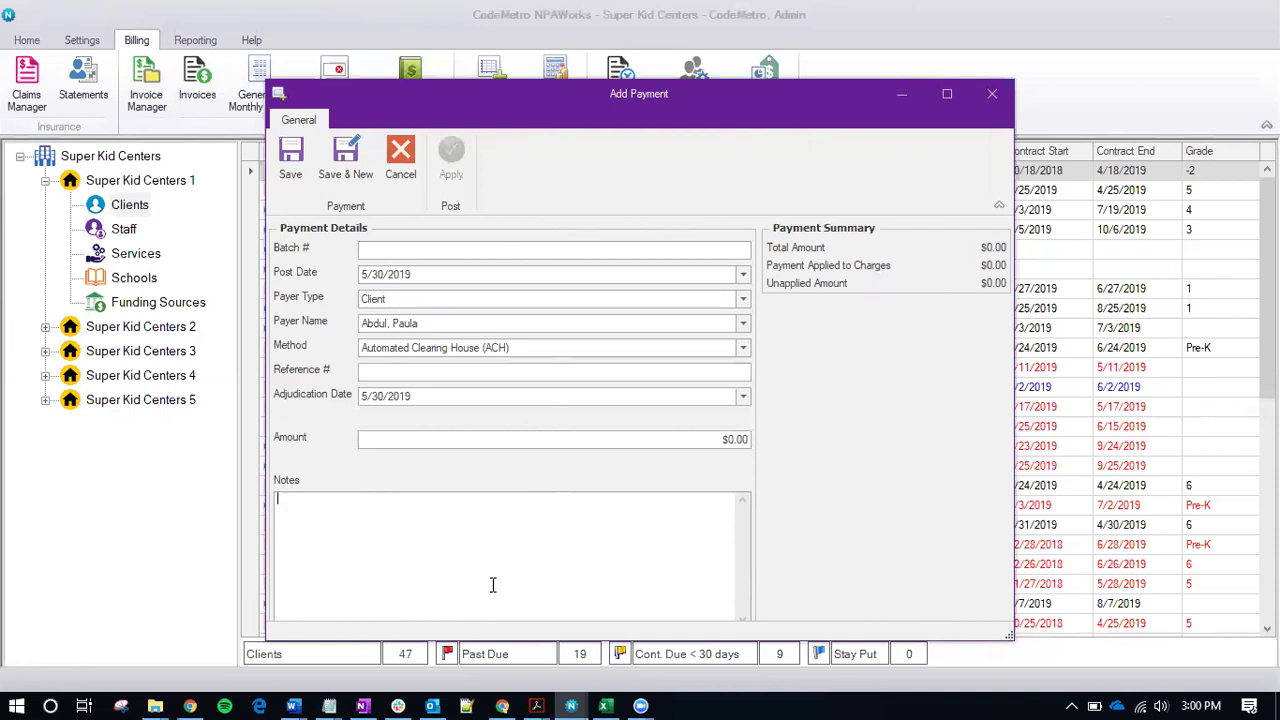
text(Copay $30 paid at front office.)
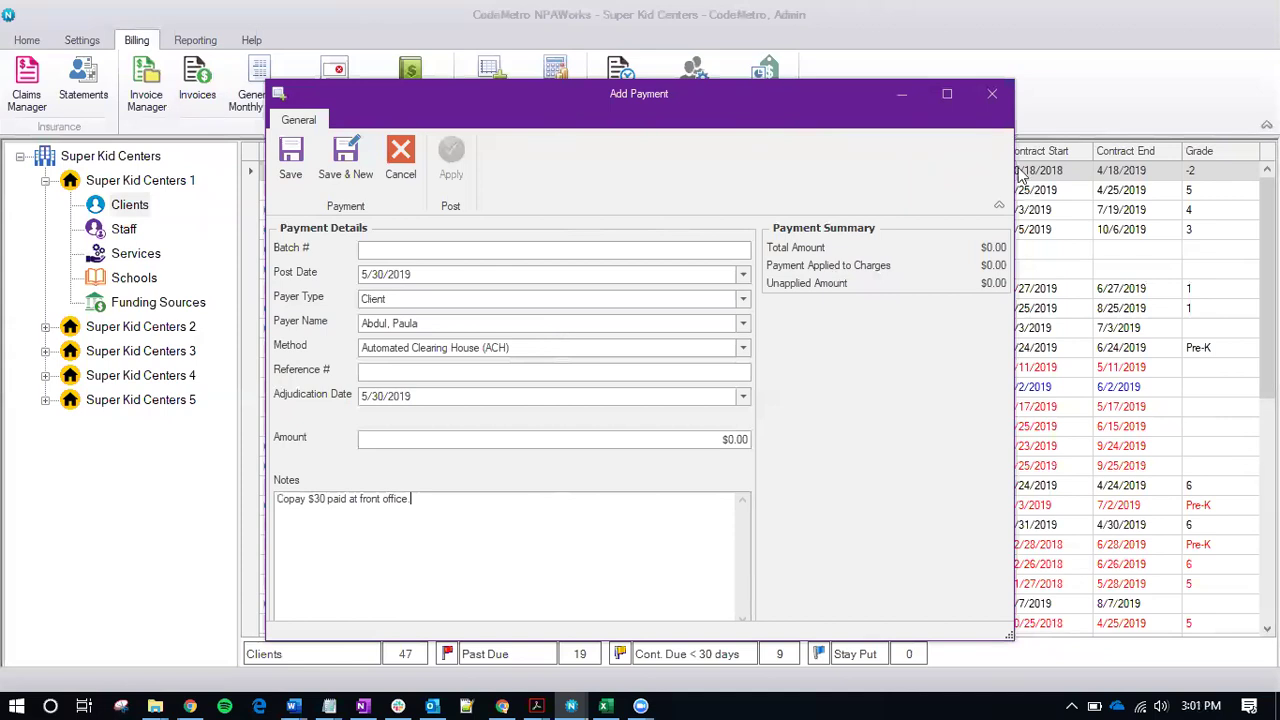
click(1004, 102)
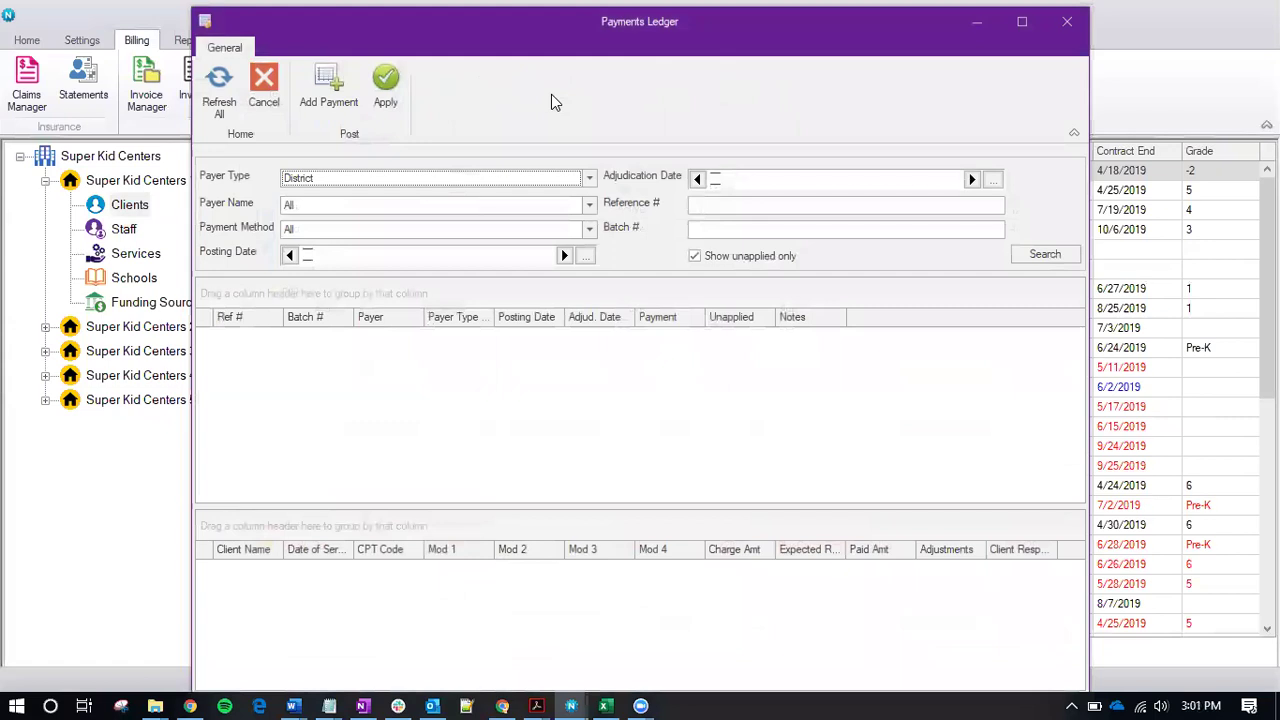
Search the Payments Ledger for unapplied payments with payer type Client
click(365, 183)
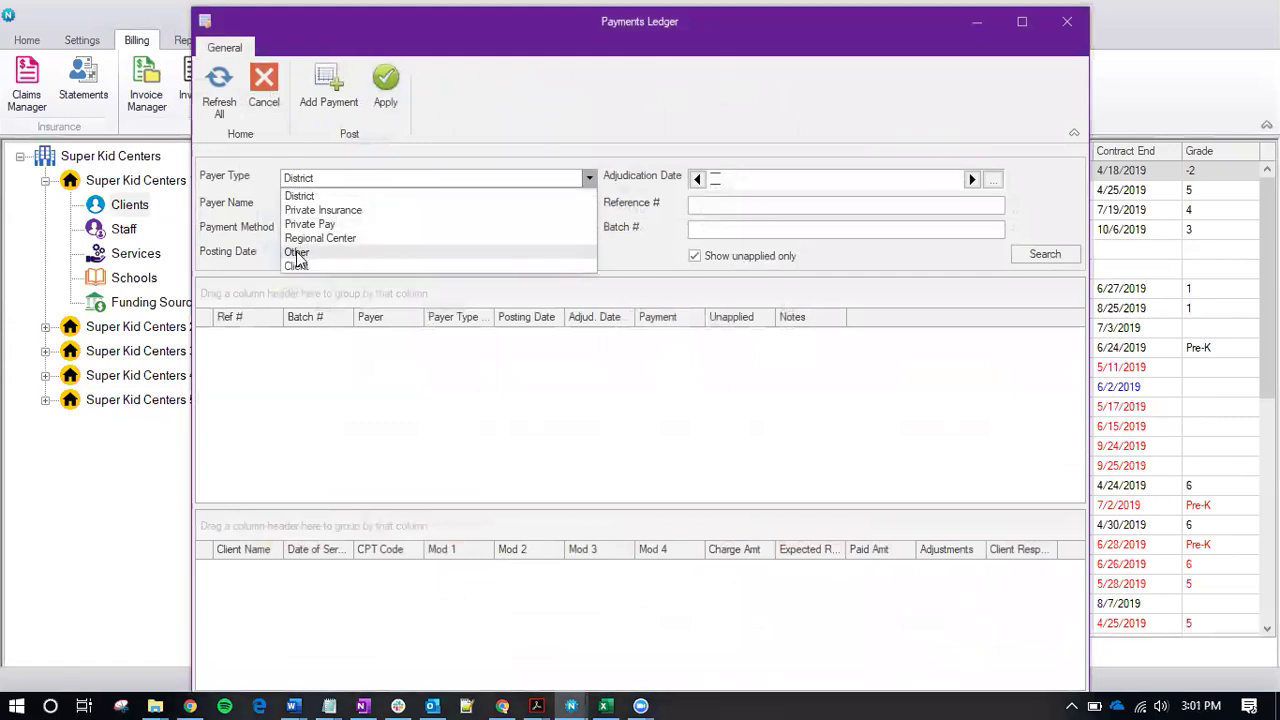
click(298, 262)
click(1045, 254)
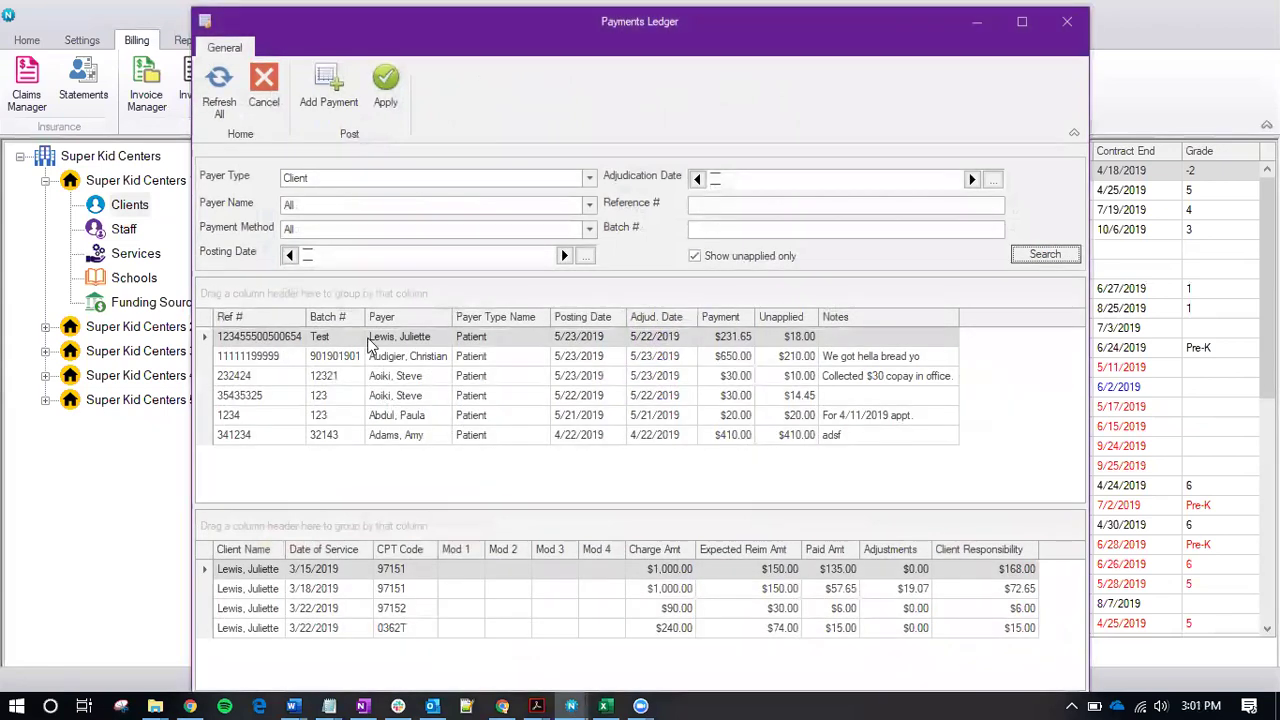
Open the Test batch payment for applying in a maximized window, search its open statements, and close the window
click(388, 88)
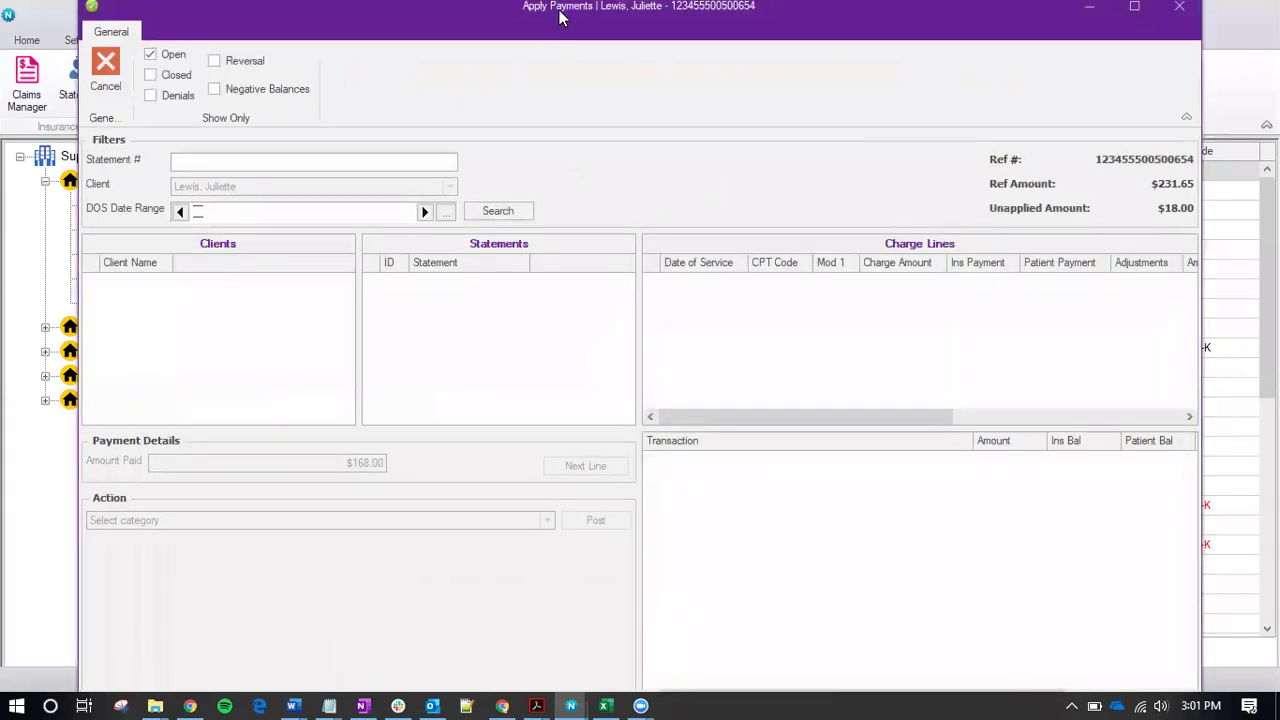
double_click(560, 17)
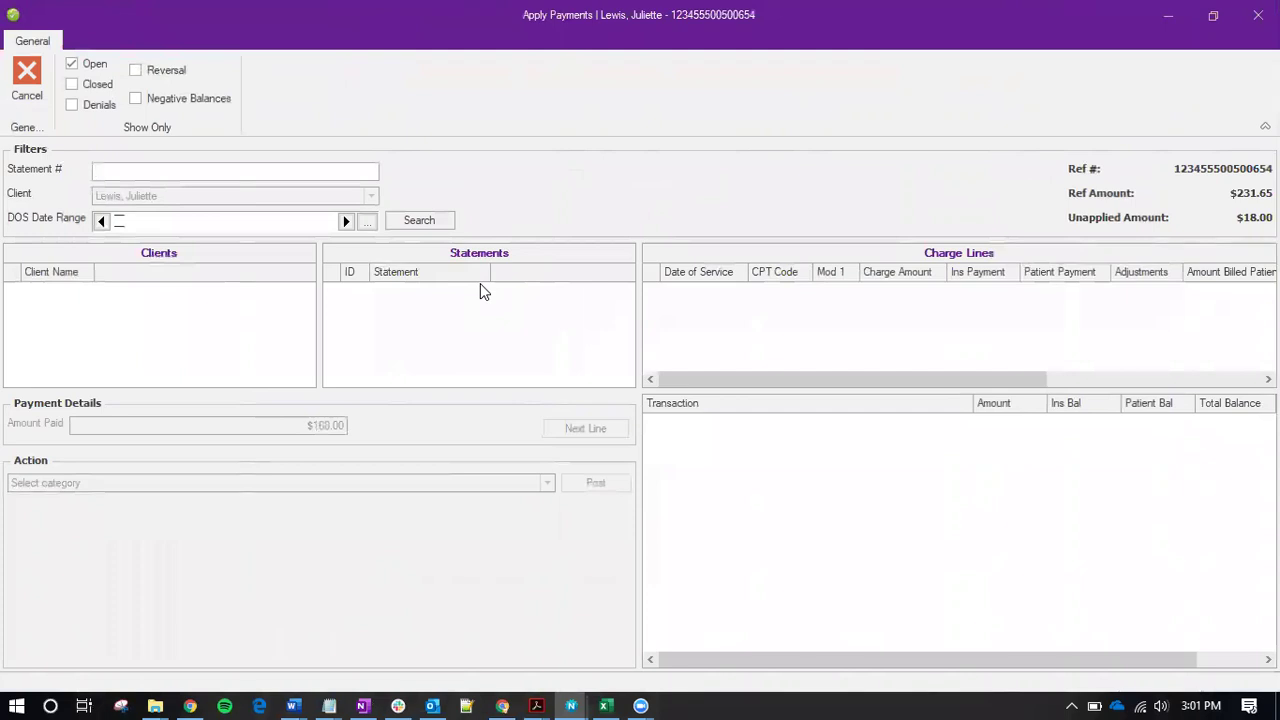
click(420, 220)
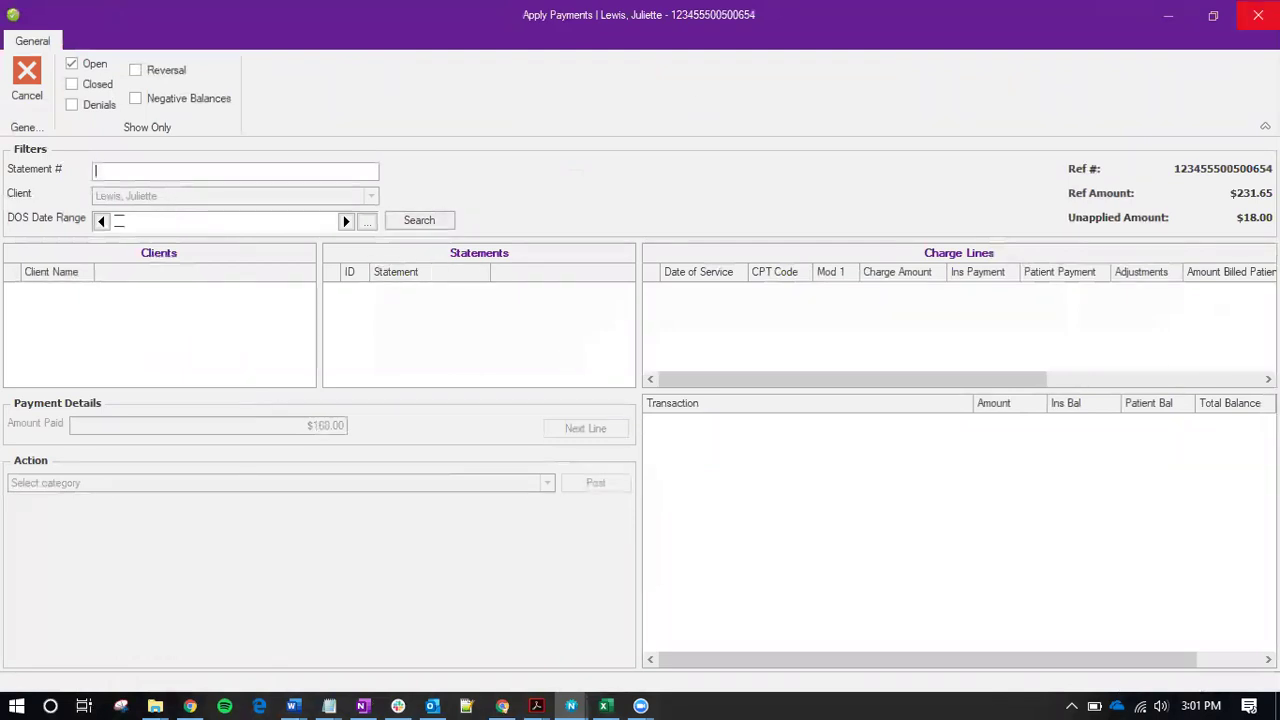
click(1257, 15)
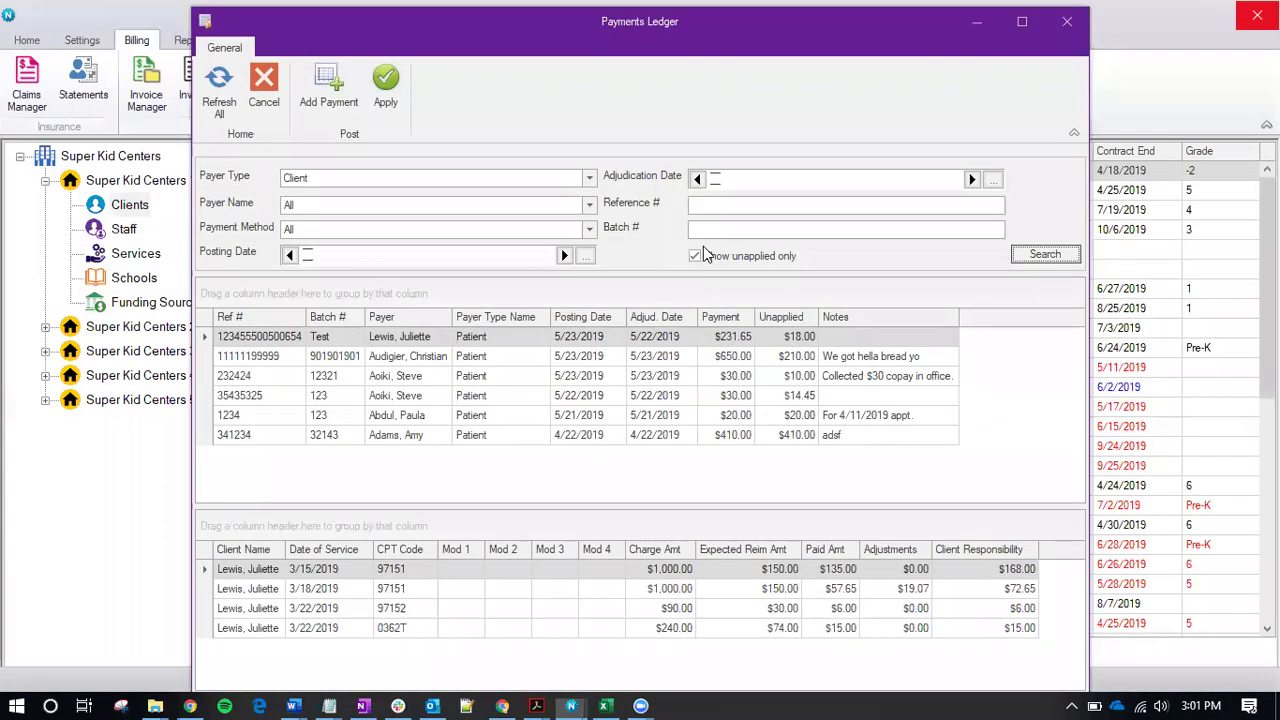
Open the payment noted "Collected $30 copay in office." for applying, and select the 1/7/2019 charge line of statement ID 1
click(430, 357)
click(410, 376)
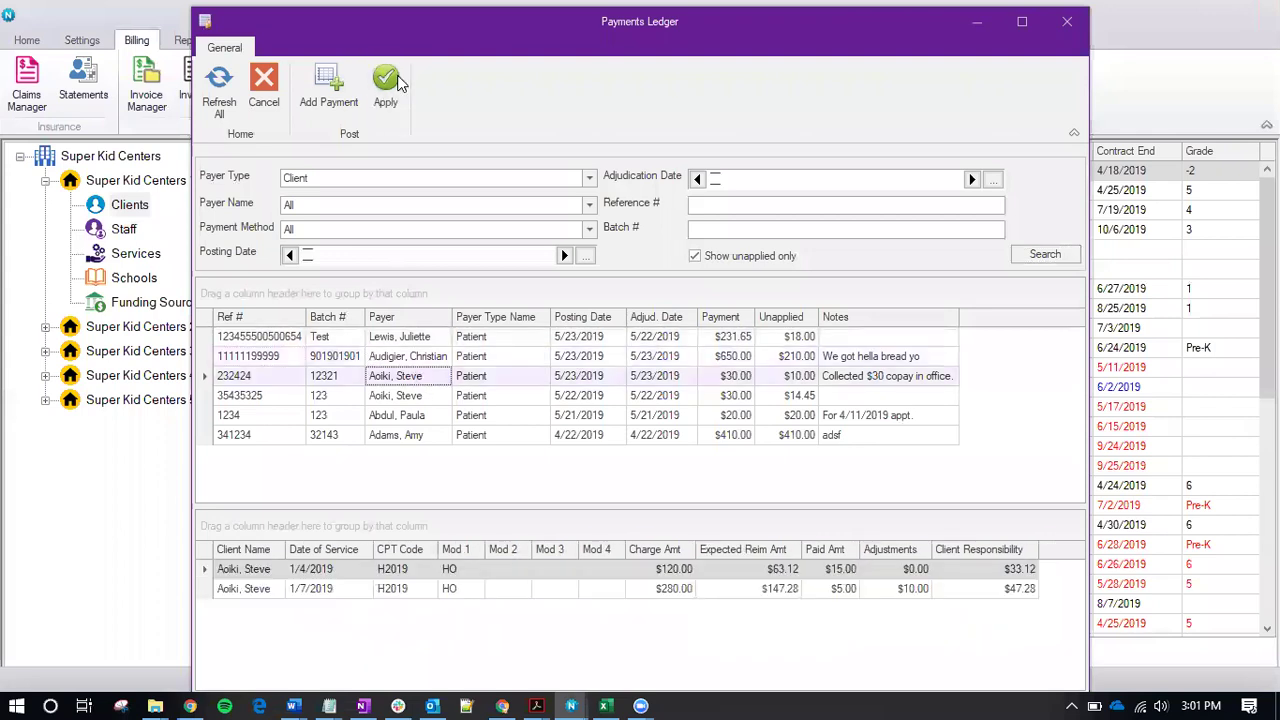
click(396, 78)
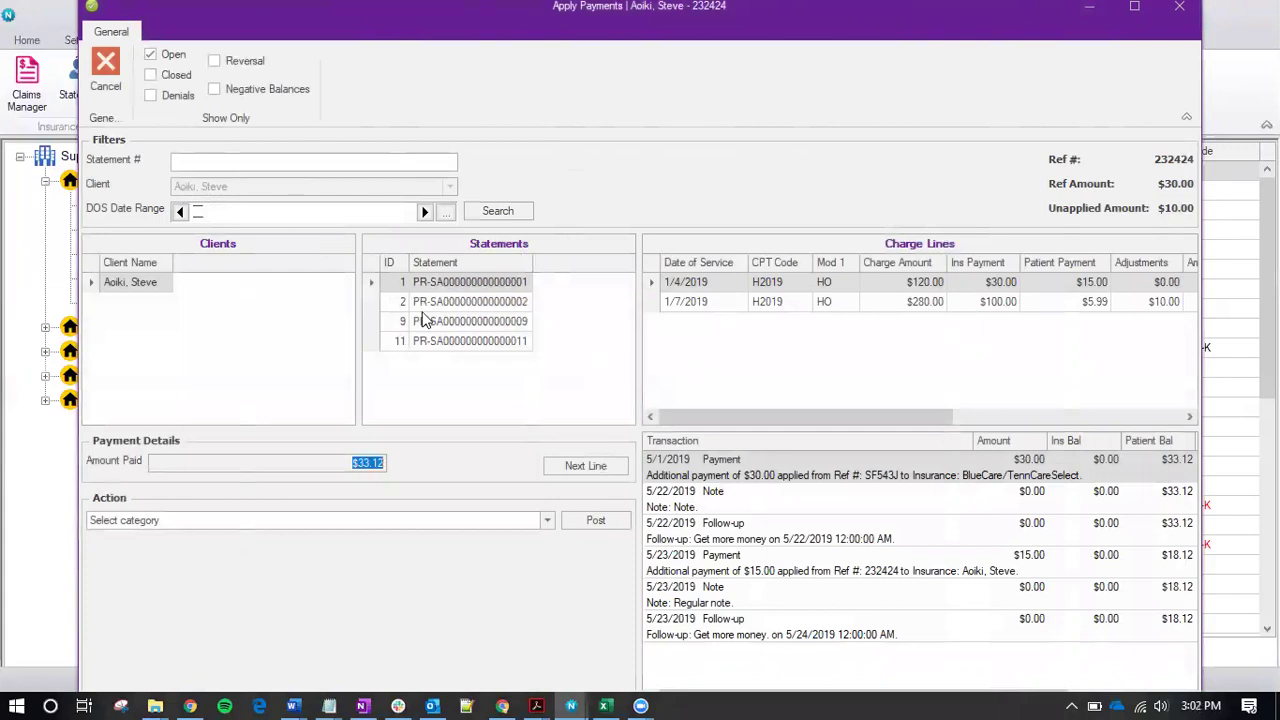
click(743, 303)
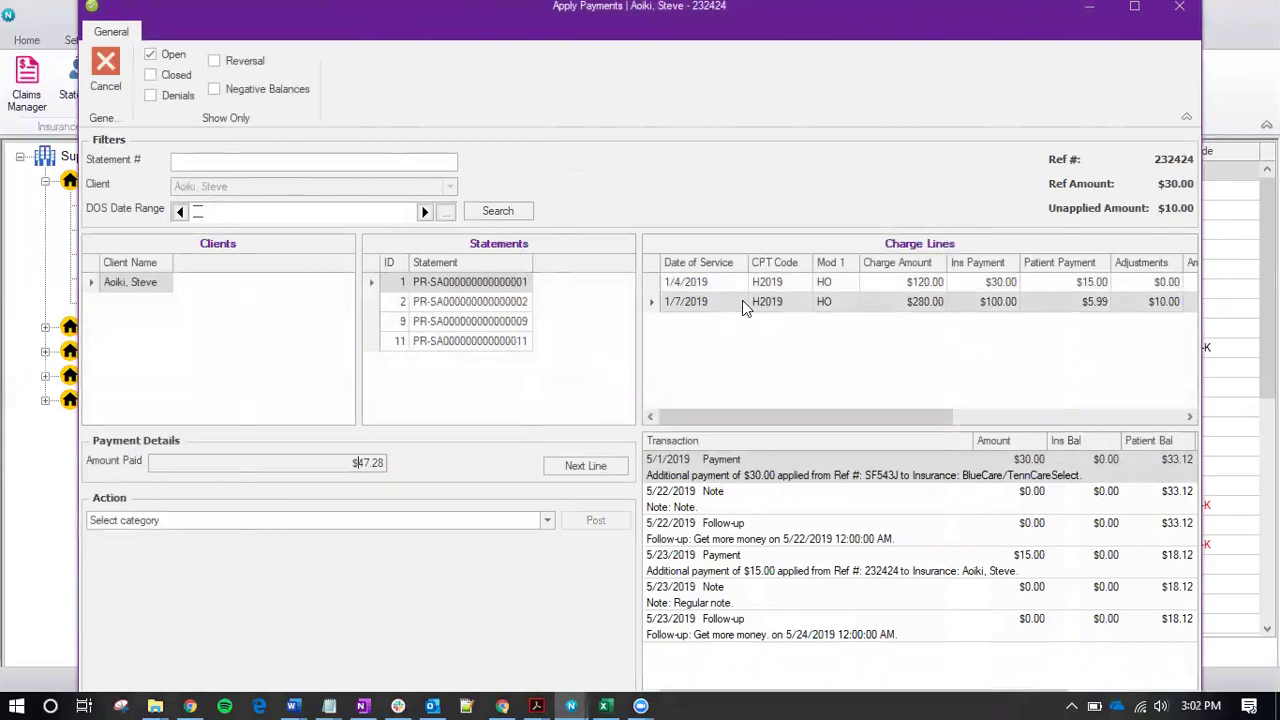
Review the statements with IDs 2 and 9, and examine the transactions of statement 9's 1/7/2019 and 3/11/2019 charge lines
click(508, 301)
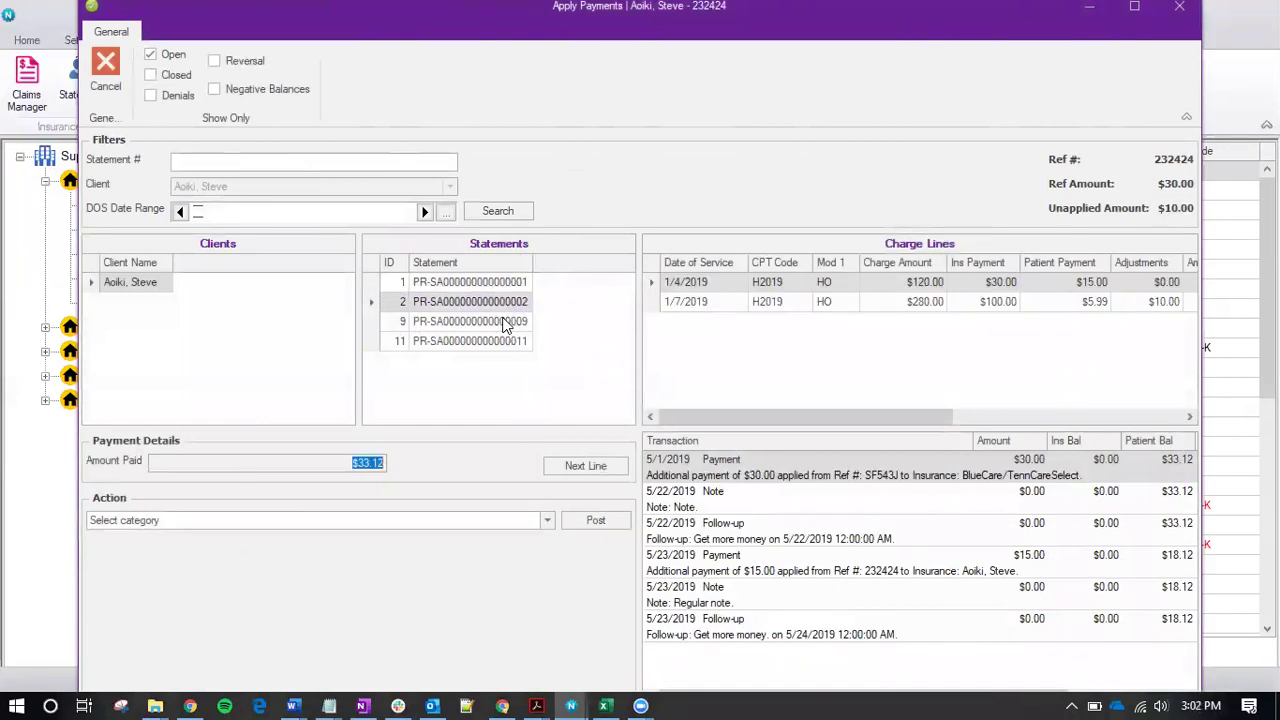
click(505, 323)
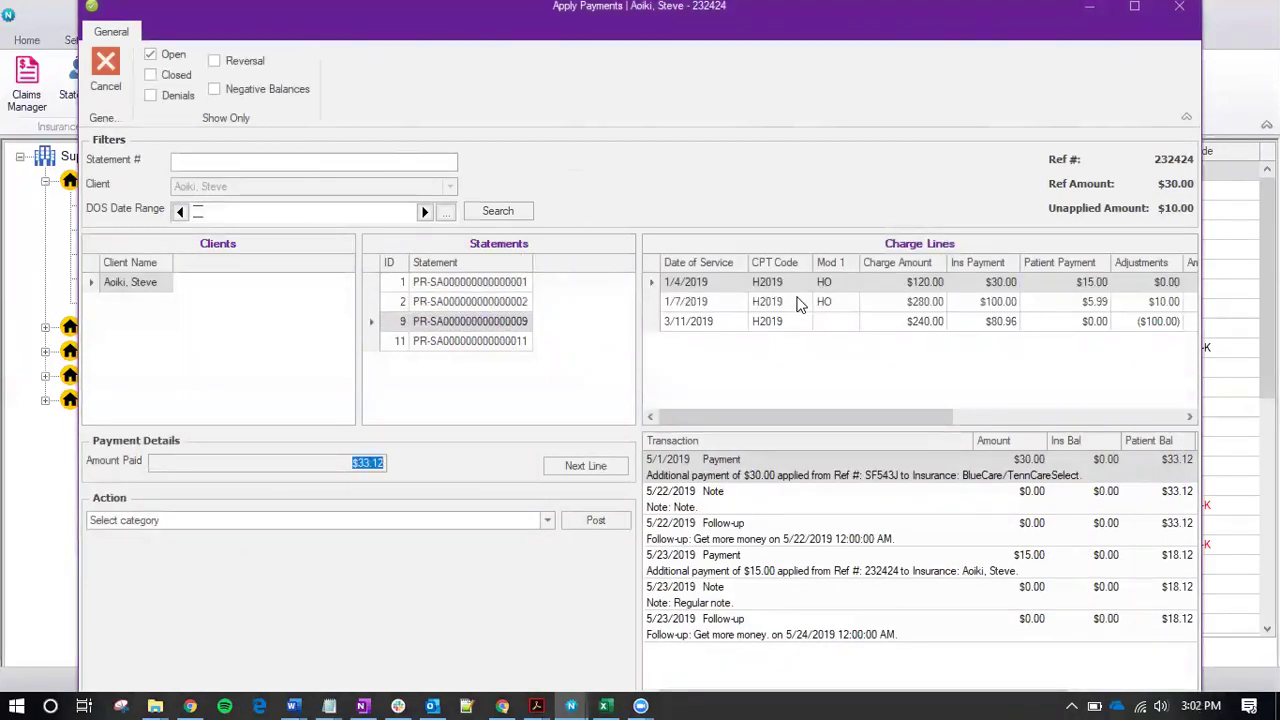
click(800, 303)
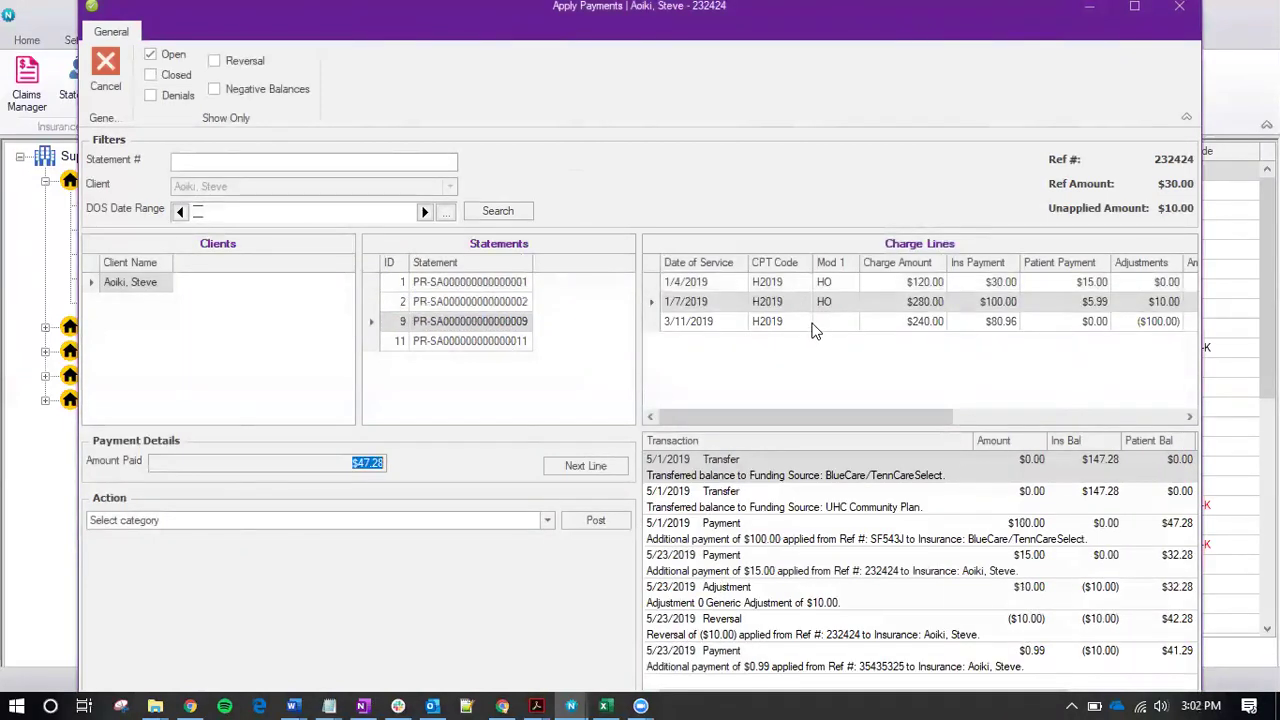
click(812, 323)
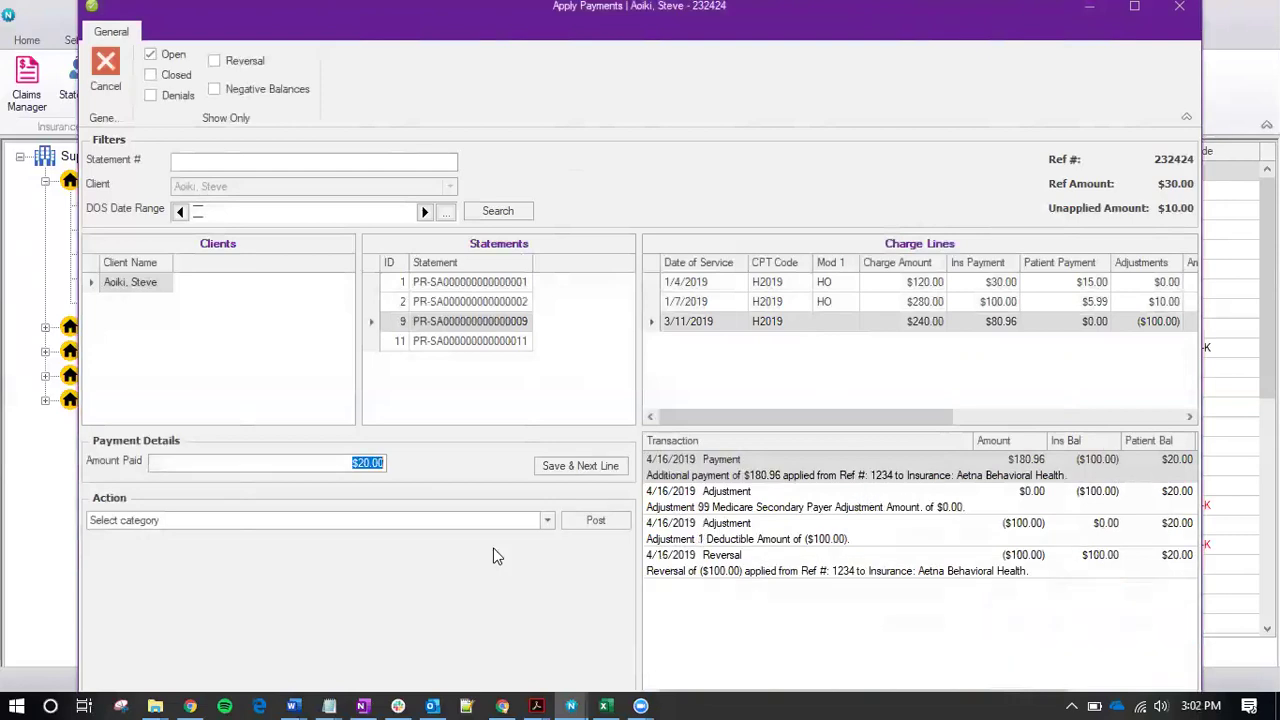
Review the available action categories and the charge lines' patient balance columns, and close Apply Payments and the Payments Ledger
click(491, 521)
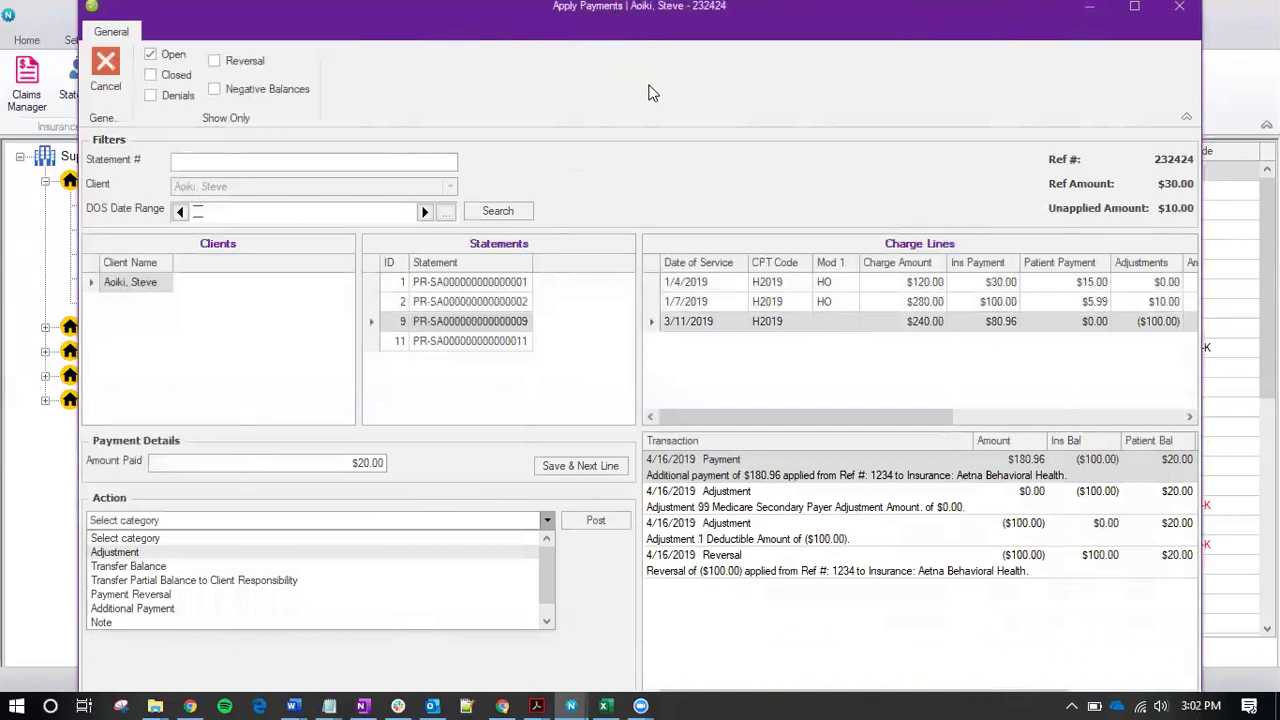
key(Escape)
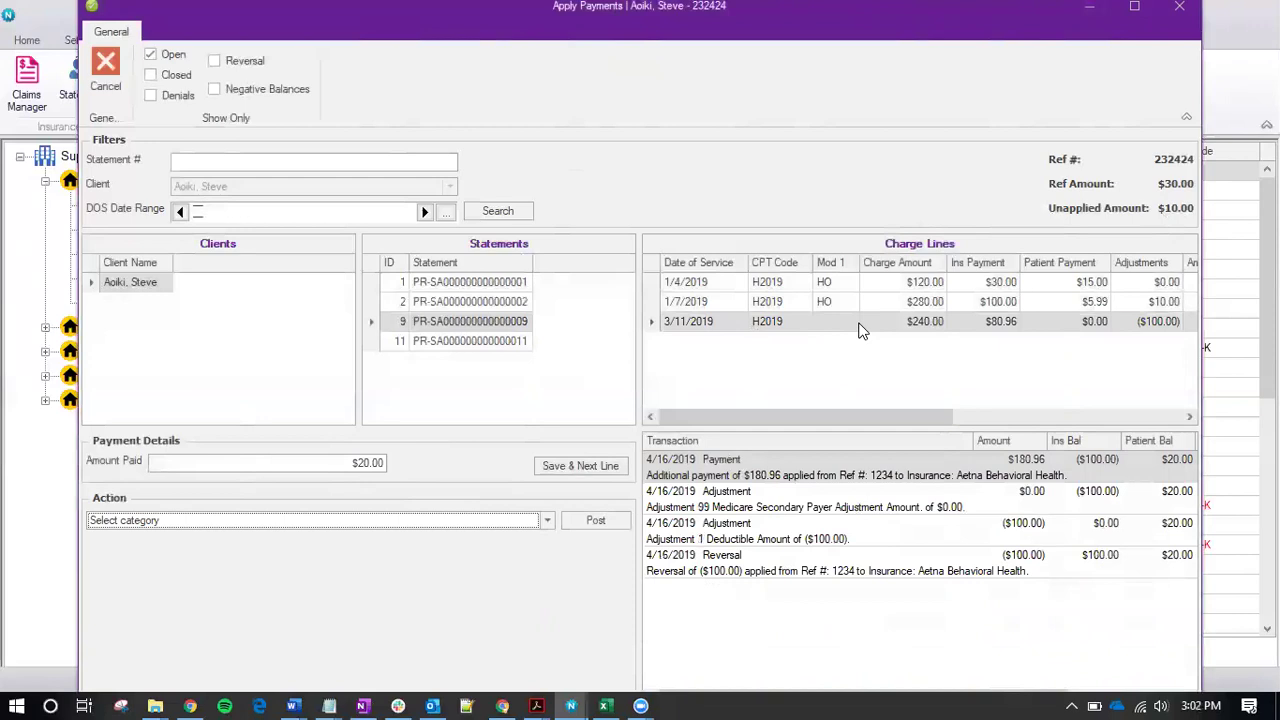
click(1001, 416)
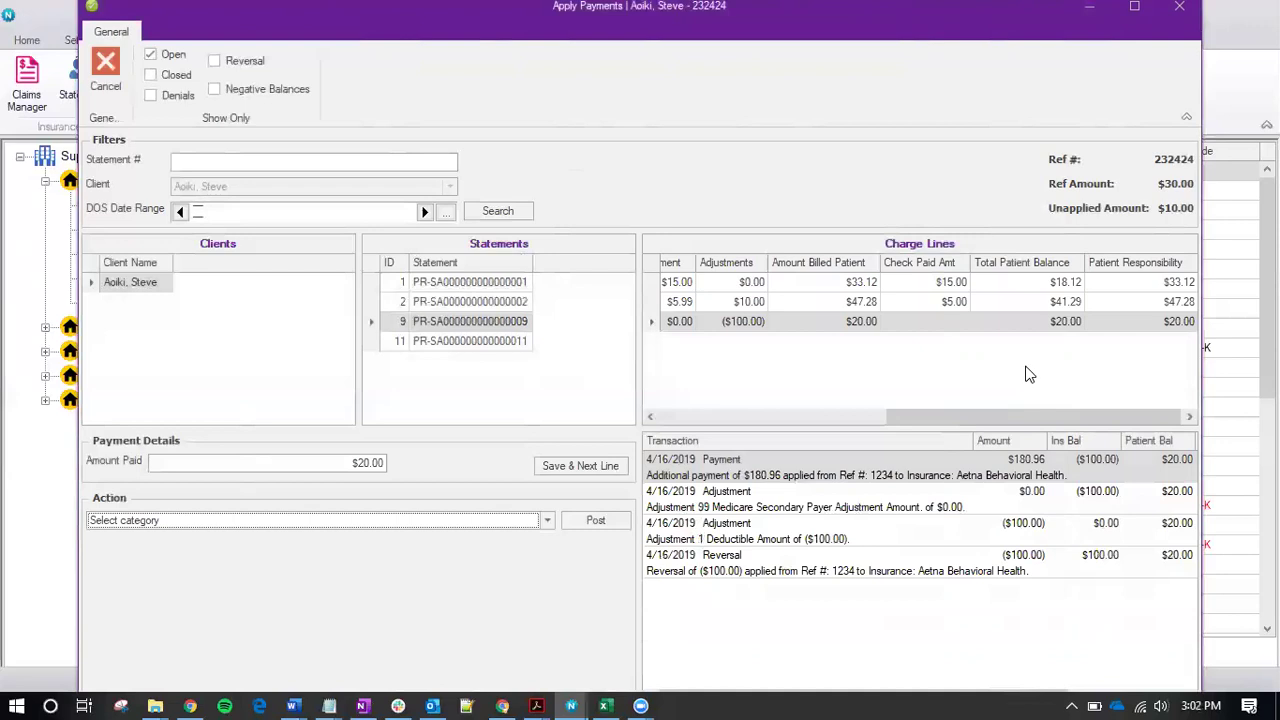
click(1179, 6)
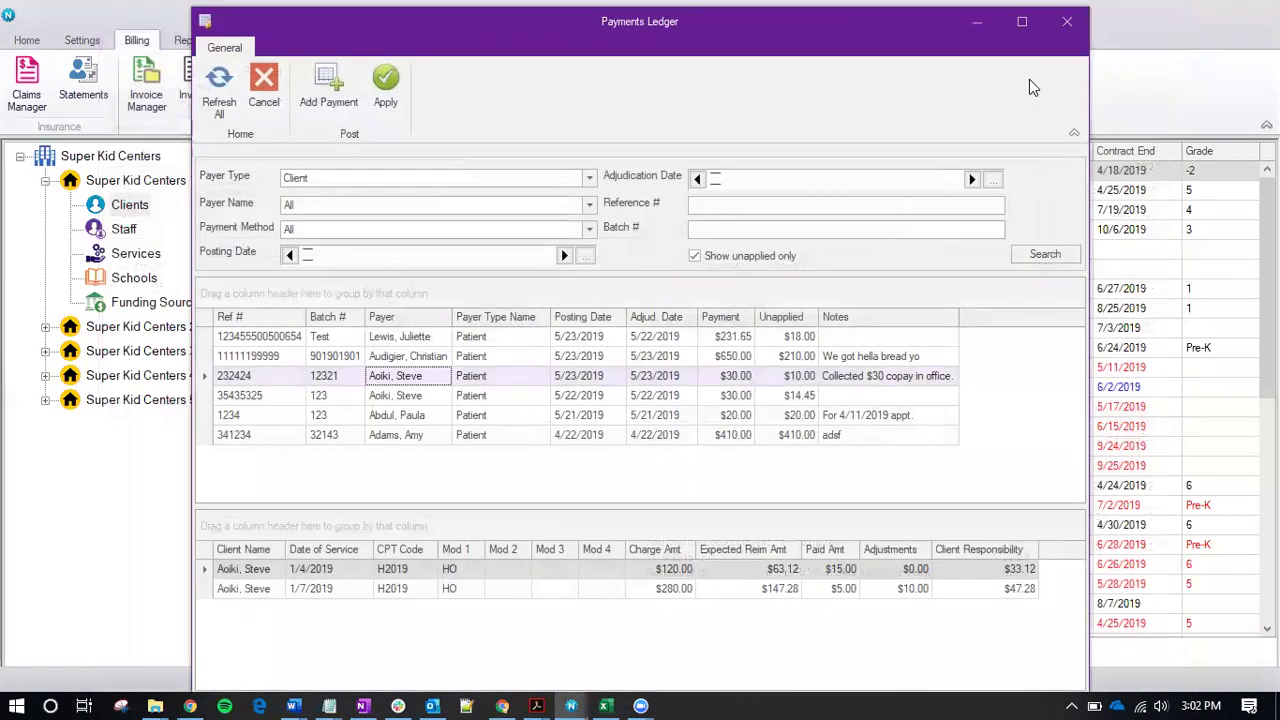
click(1066, 22)
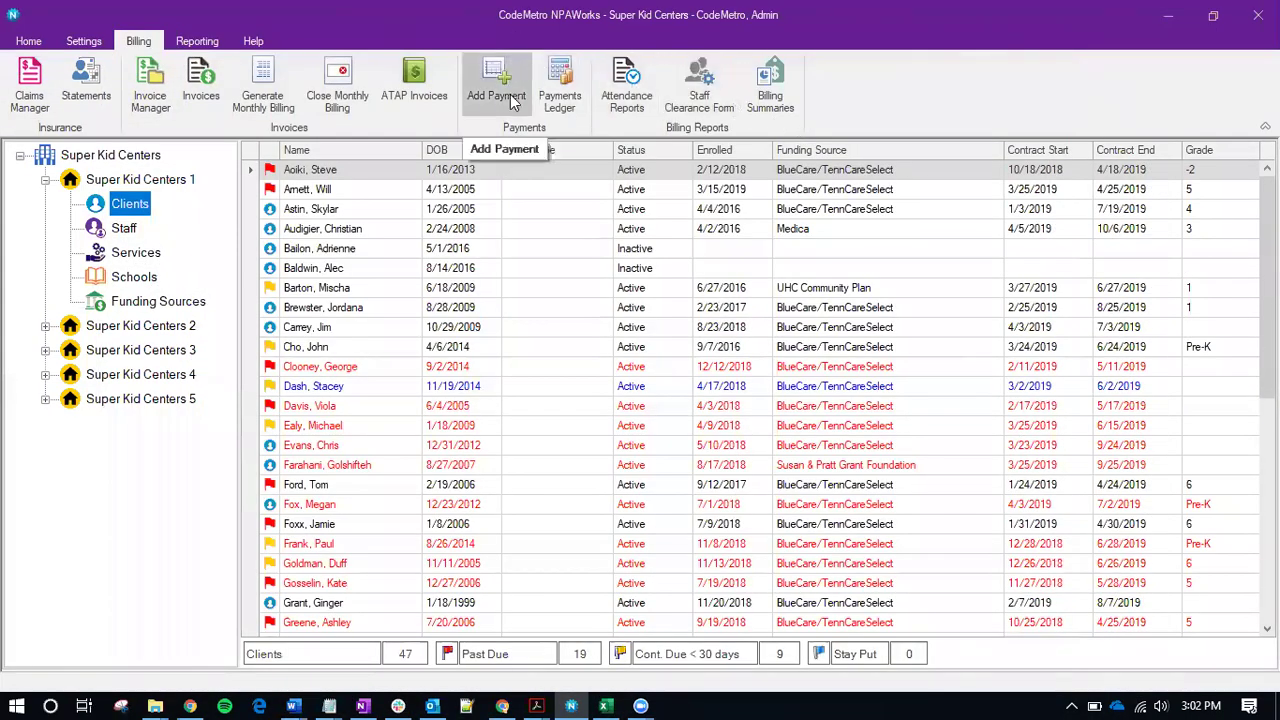
Open the Invoice Manager, close it without searching, and reopen the Payments Ledger
click(155, 88)
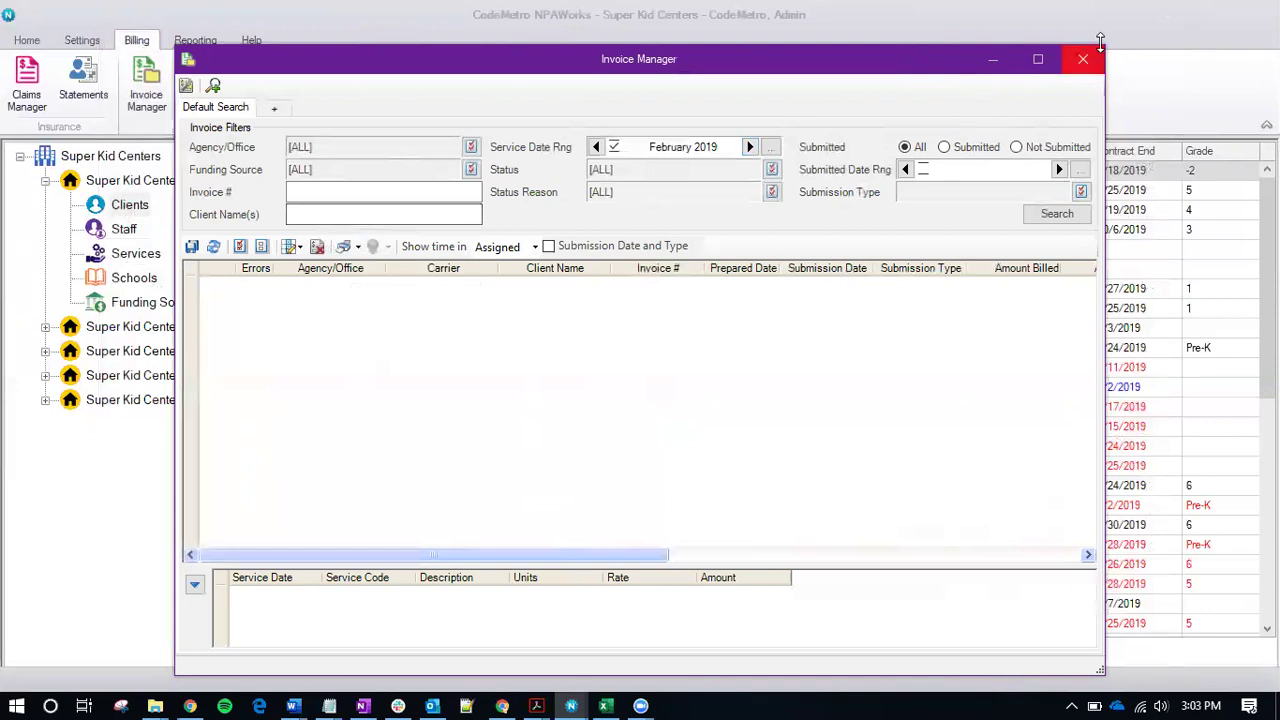
click(1082, 59)
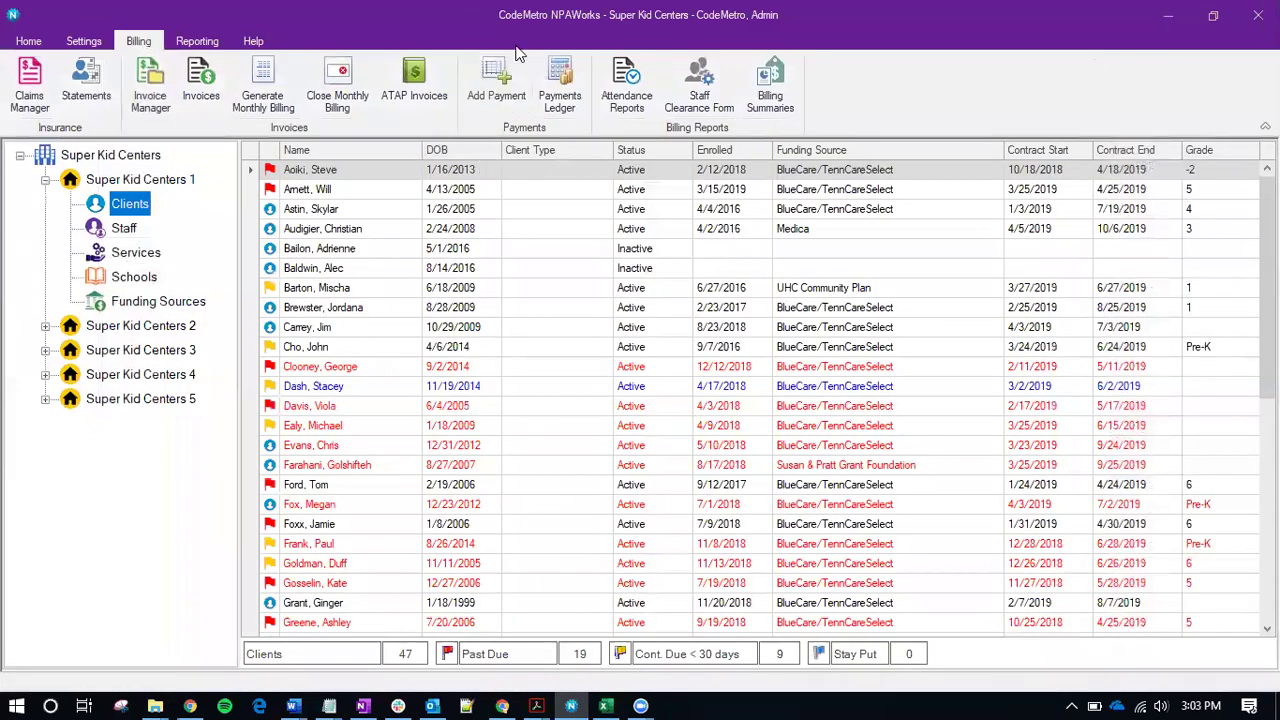
click(566, 90)
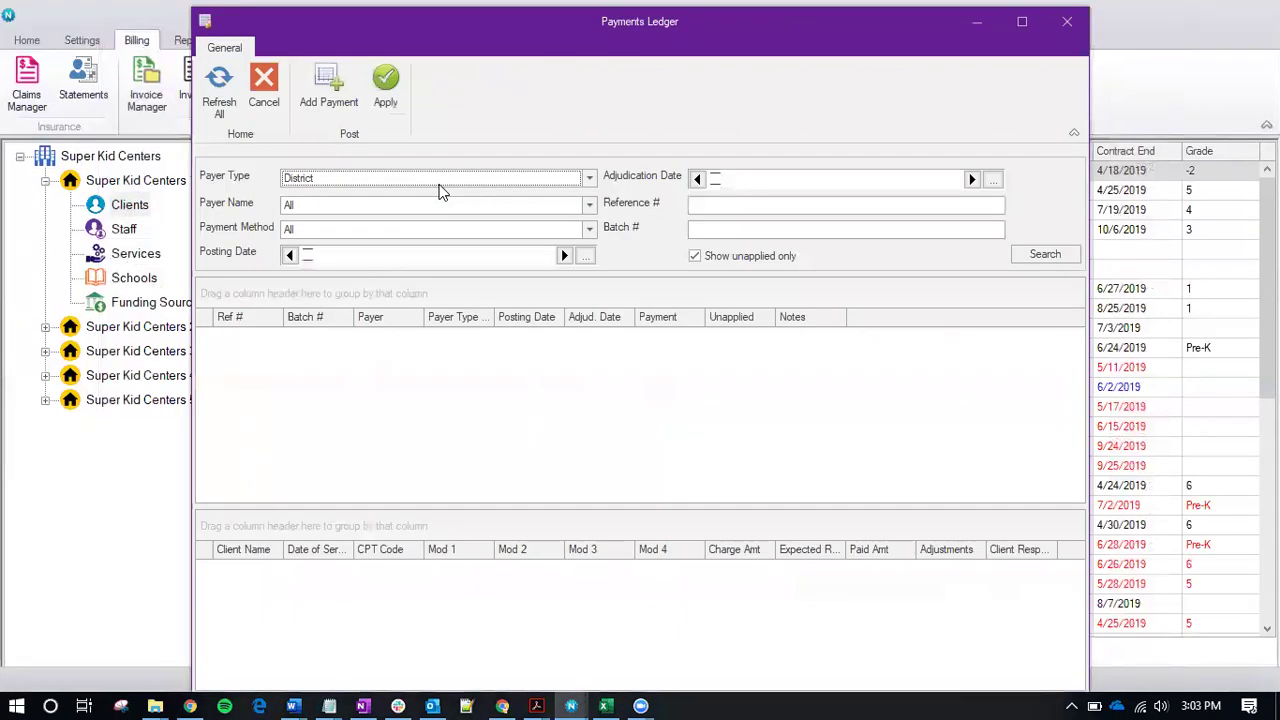
Search the ledger for unapplied payments of payer type District, and open the Bledsoe County District payment with reference 4324 for applying
click(403, 183)
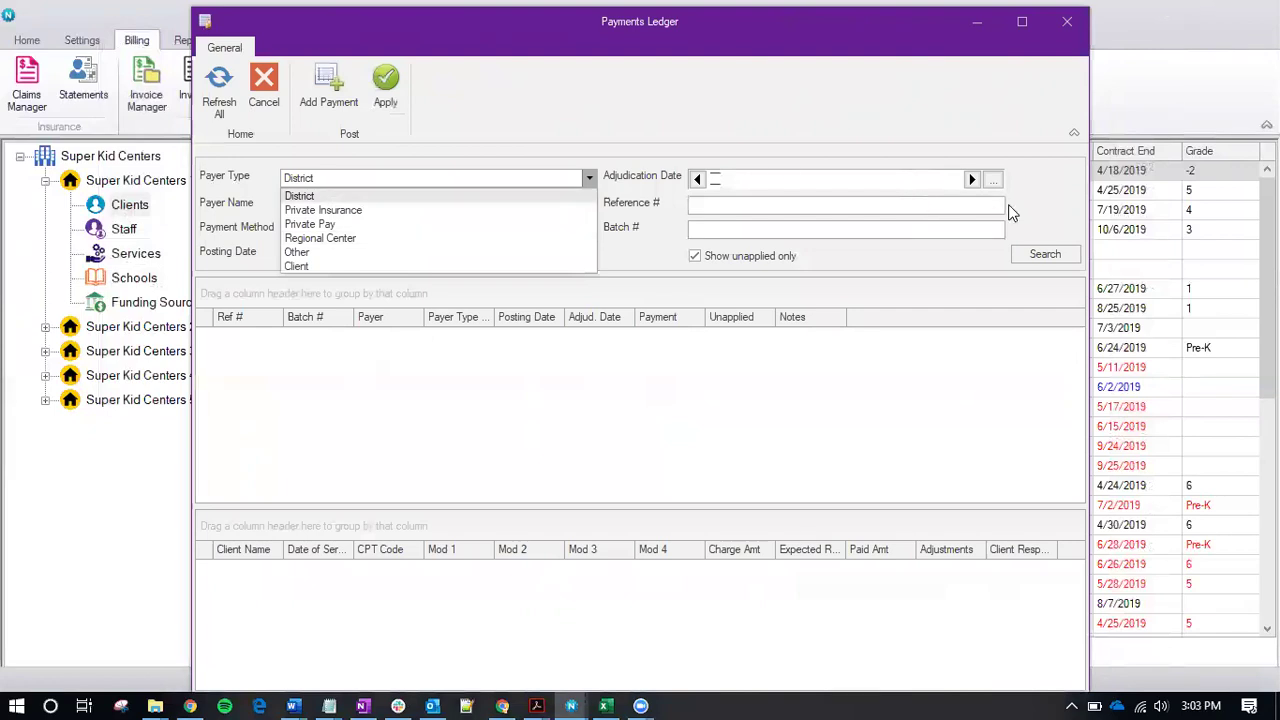
click(1031, 248)
click(1040, 254)
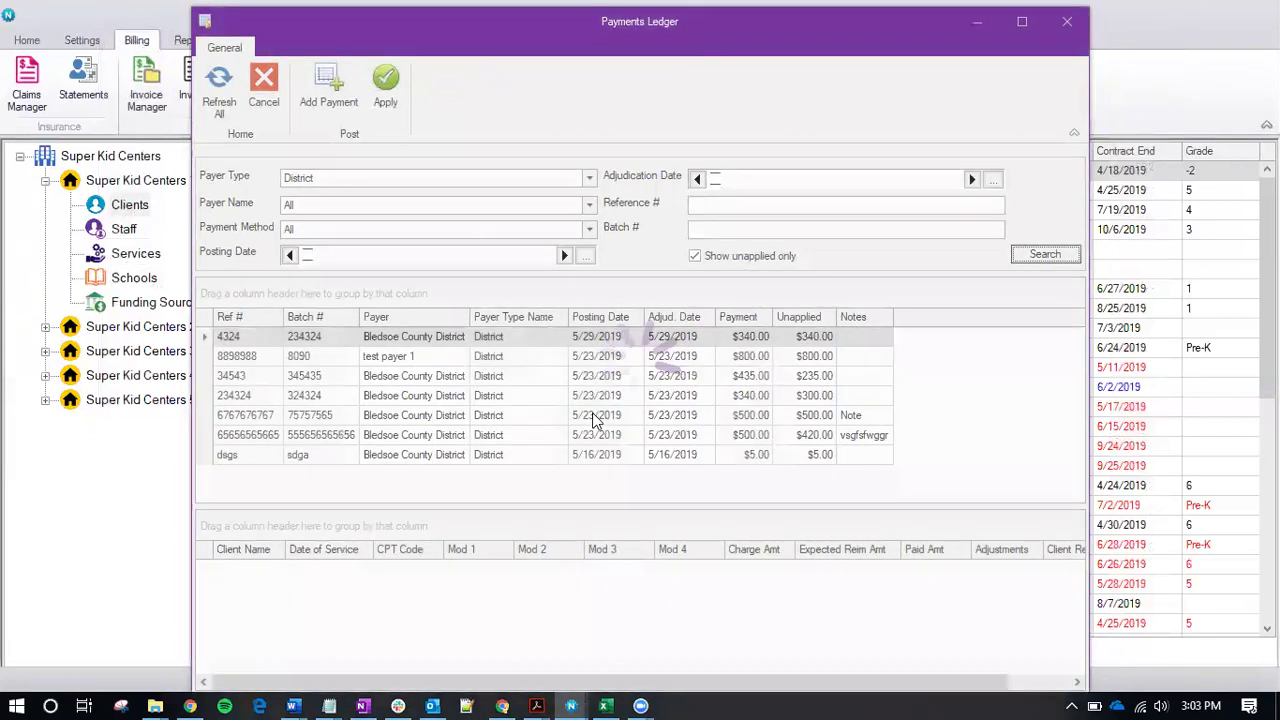
click(385, 88)
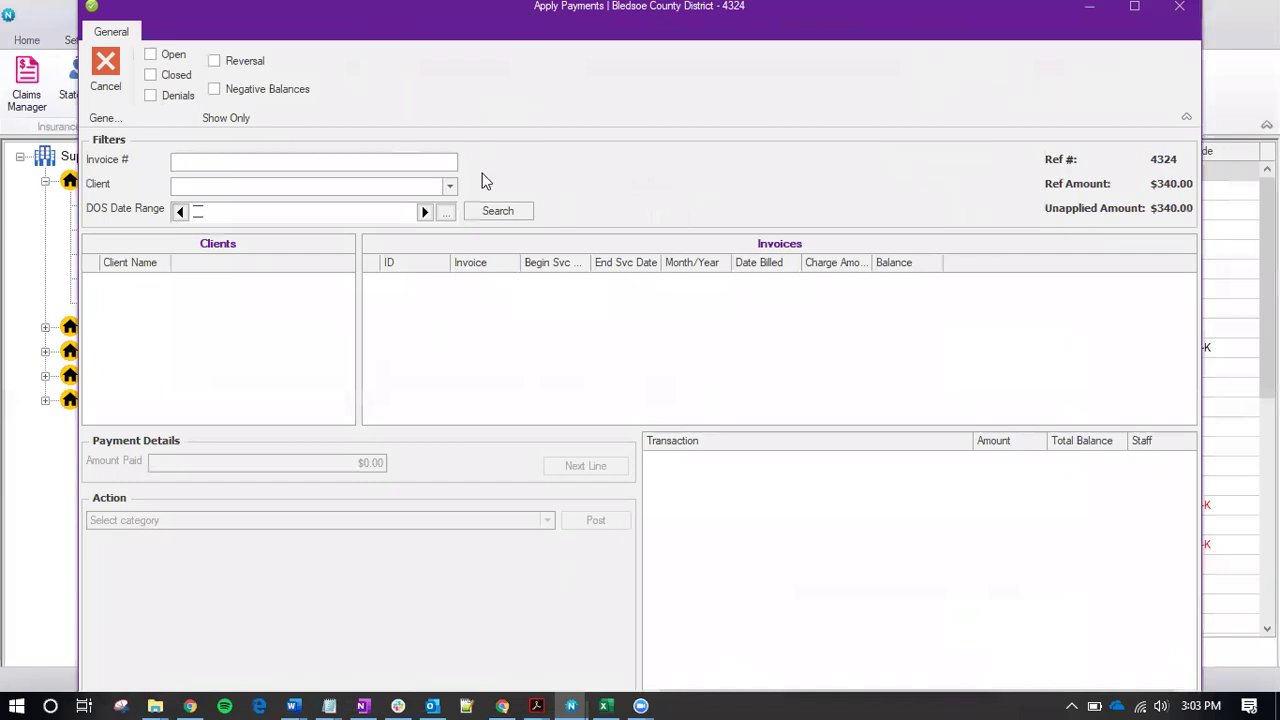
Search for all of the payer's invoices, and examine the invoices of the second and fifth clients in the list
click(497, 213)
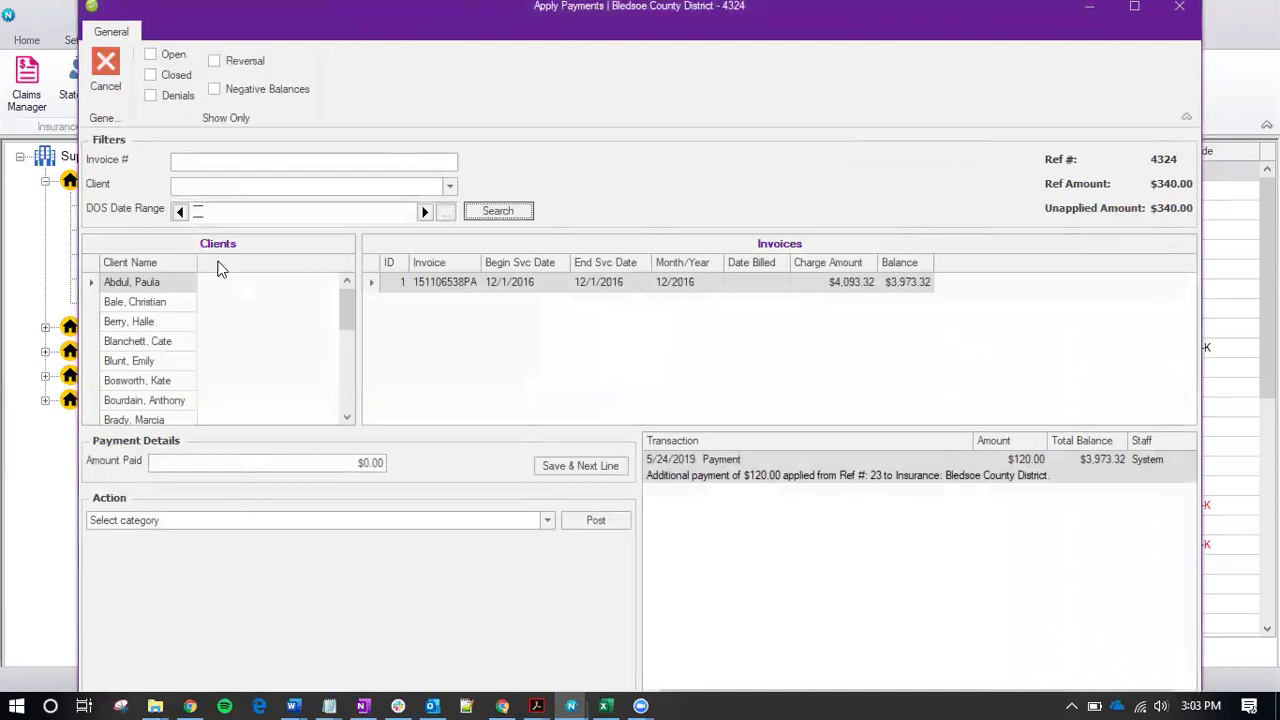
click(165, 301)
click(153, 331)
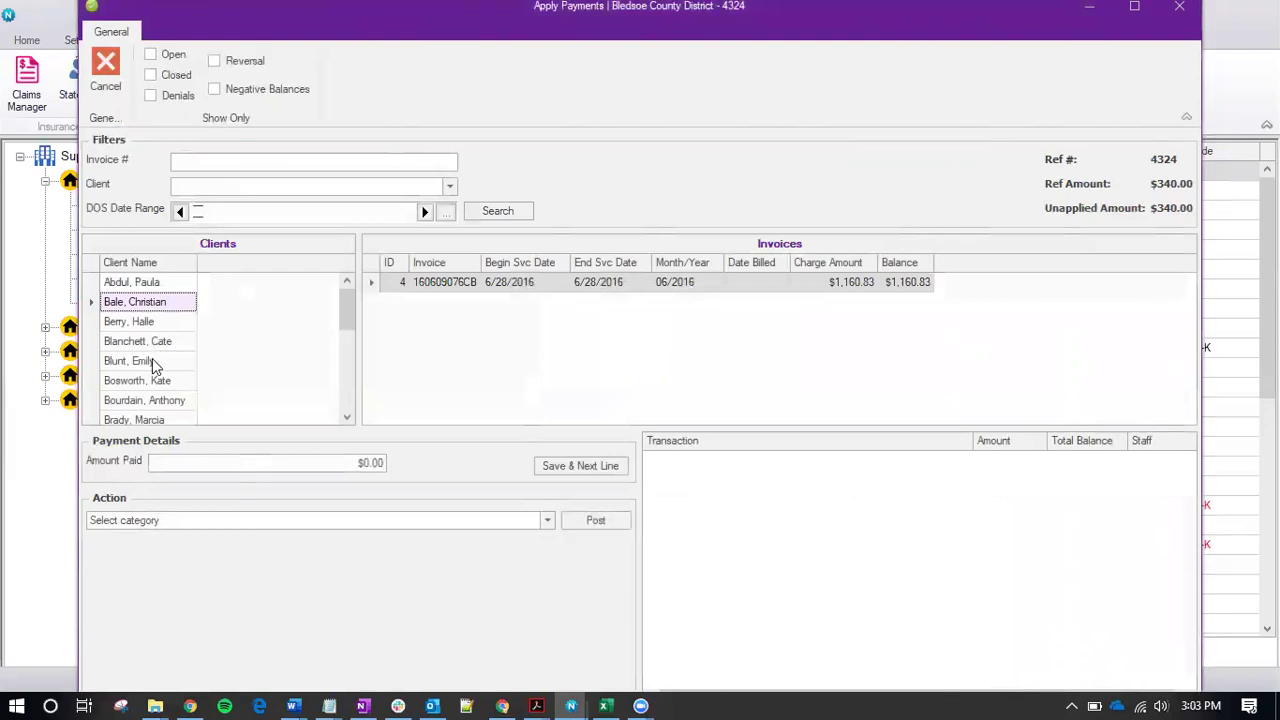
click(152, 358)
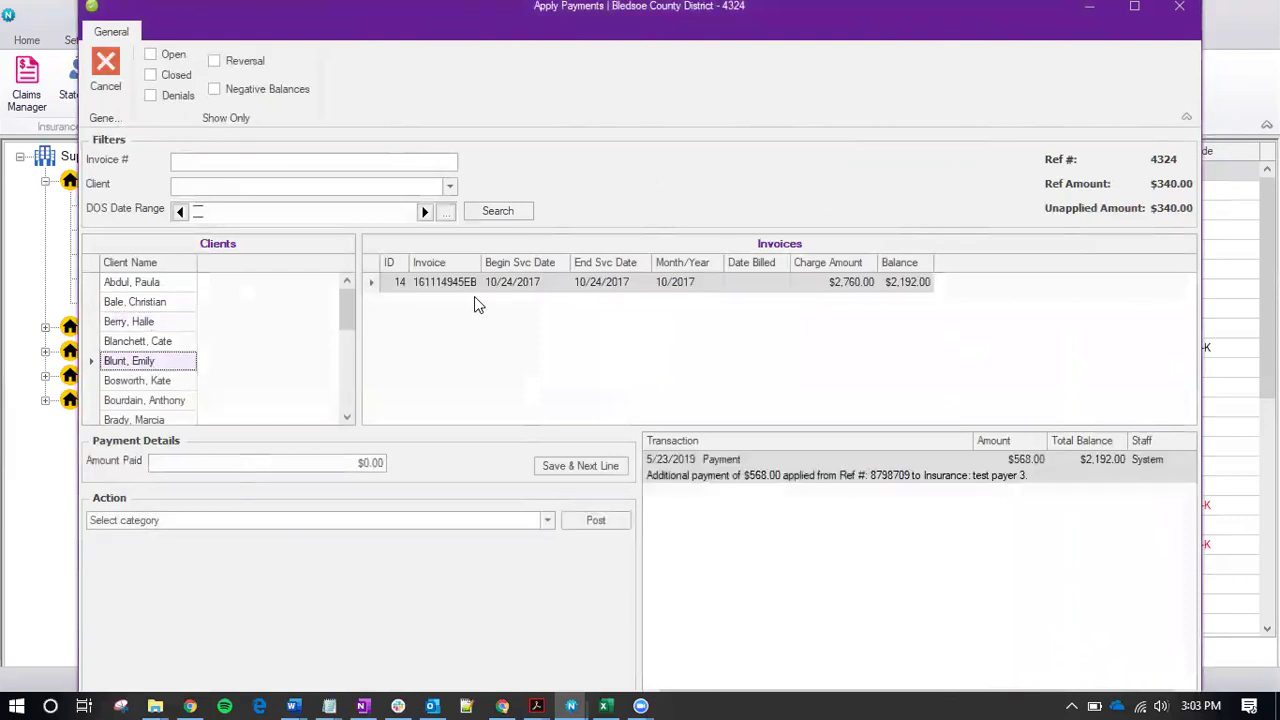
Review the action categories available for the selected client's invoice, and close Apply Payments and the Payments Ledger
click(386, 527)
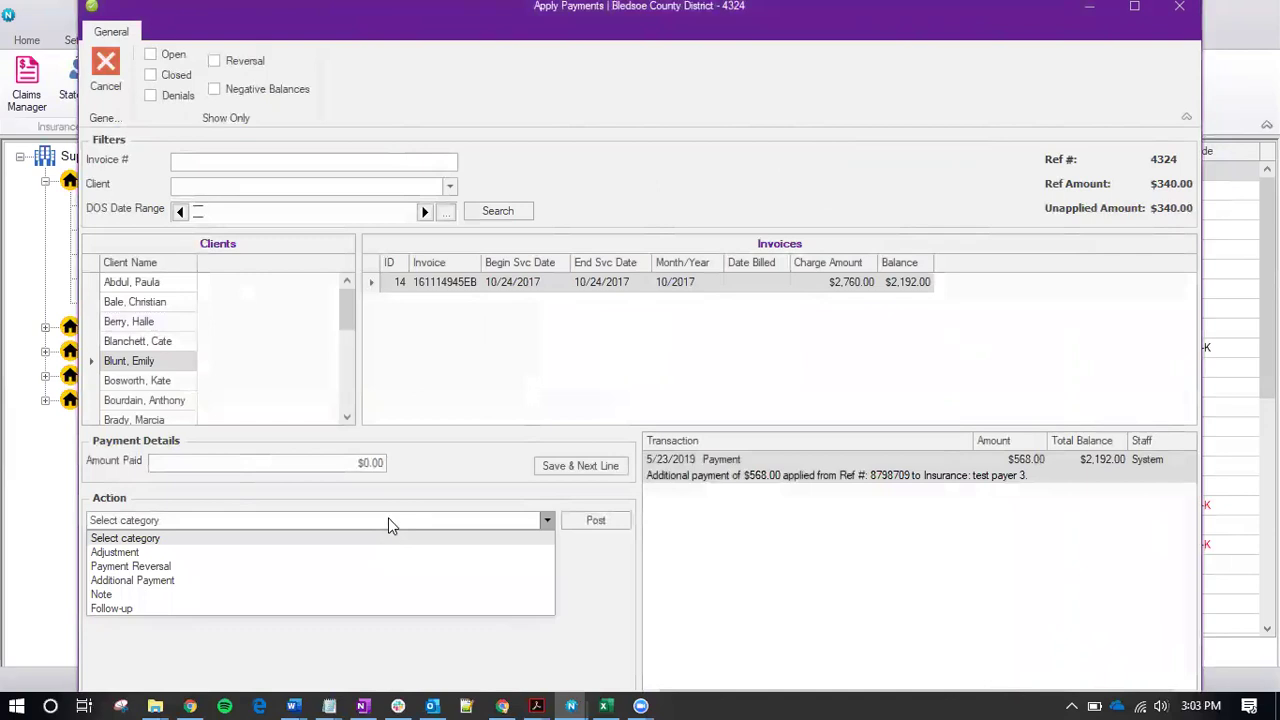
click(483, 438)
click(603, 354)
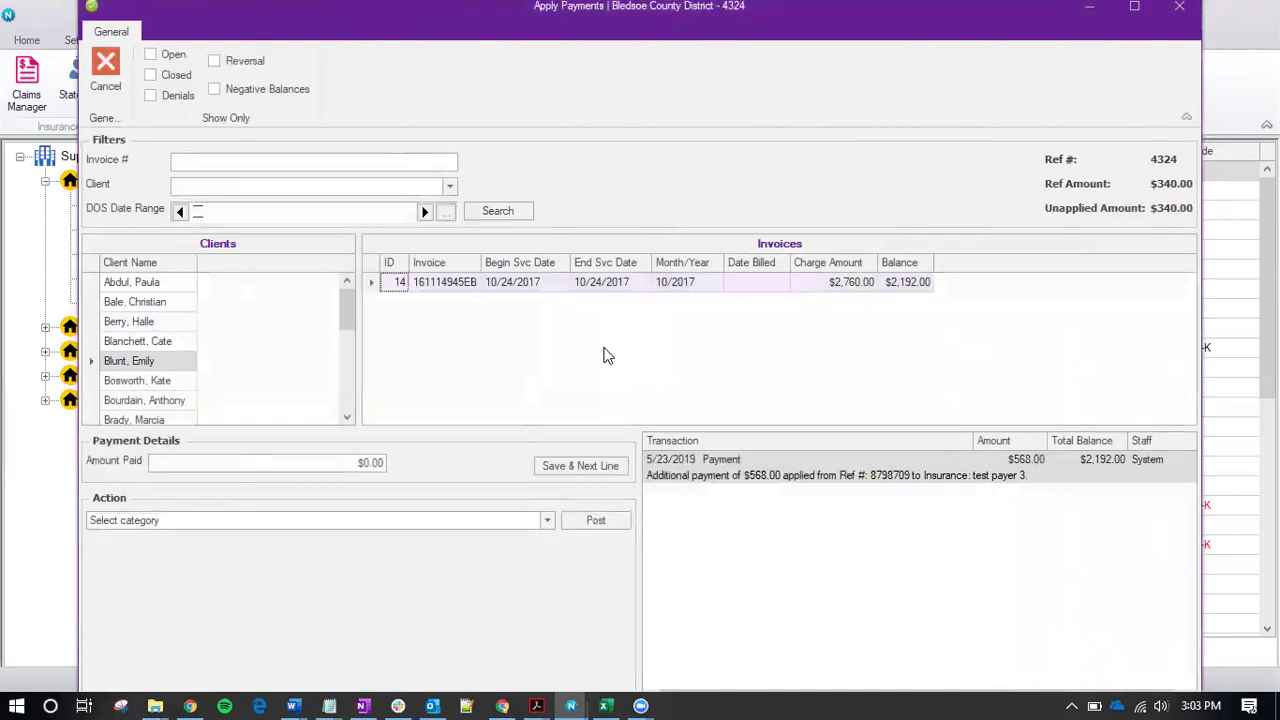
click(1179, 16)
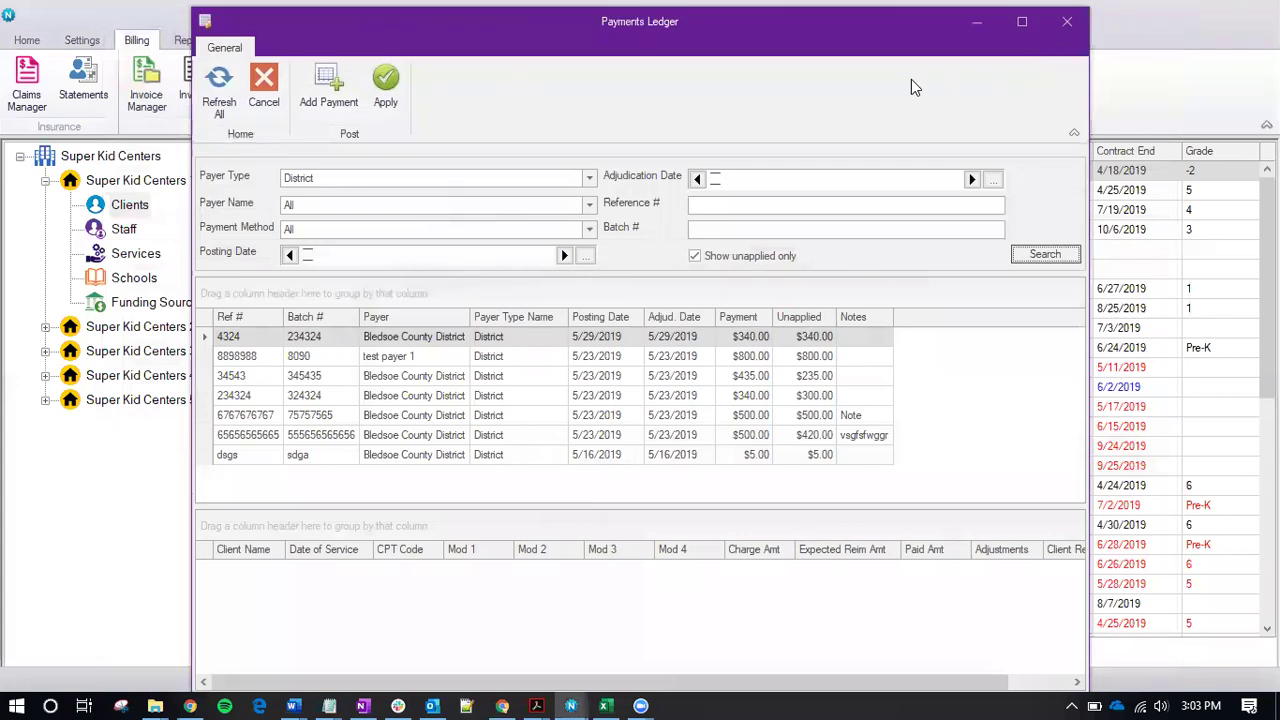
click(1066, 22)
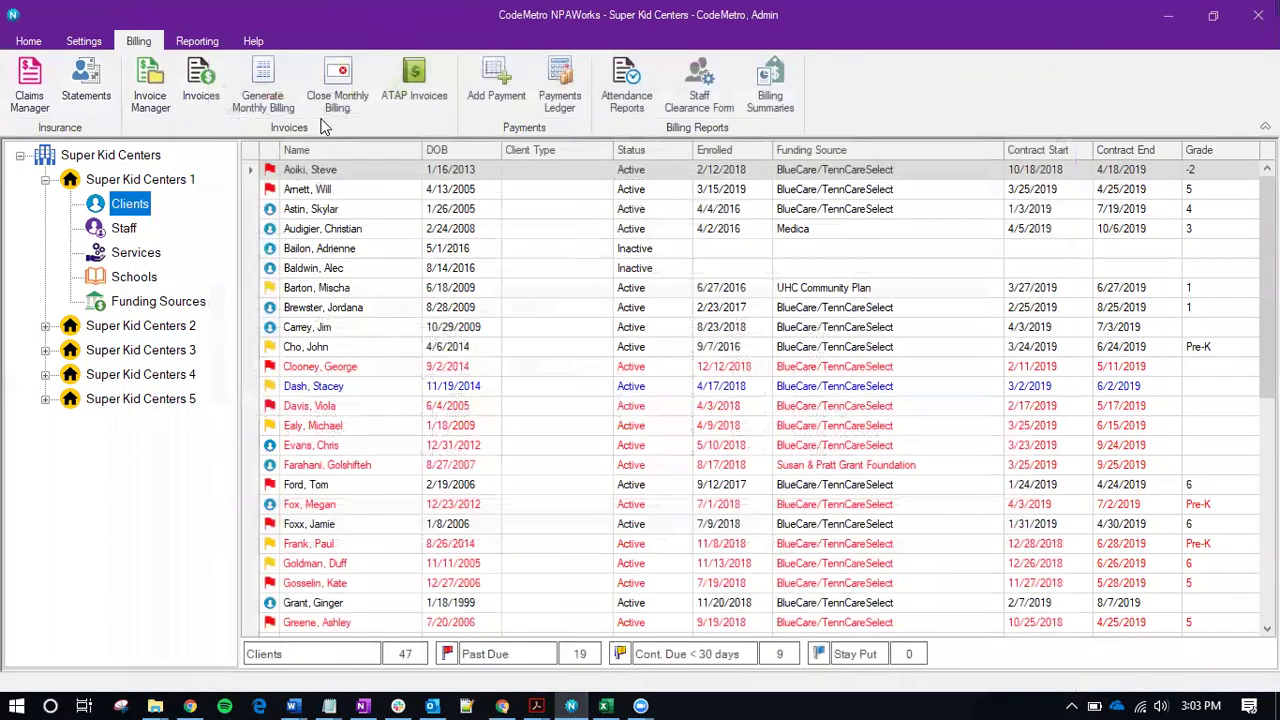
Open the Claims Manager, search all insurance claims with service dates in February 2019, and close it
click(30, 90)
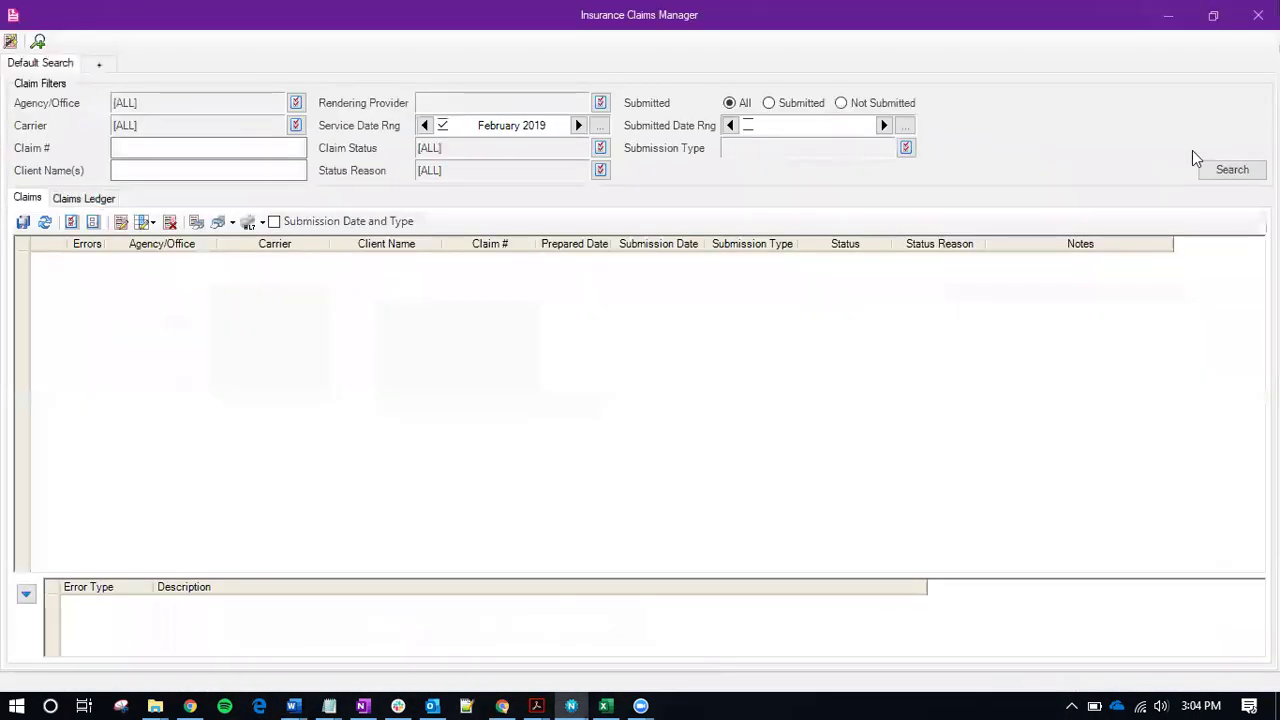
click(1232, 170)
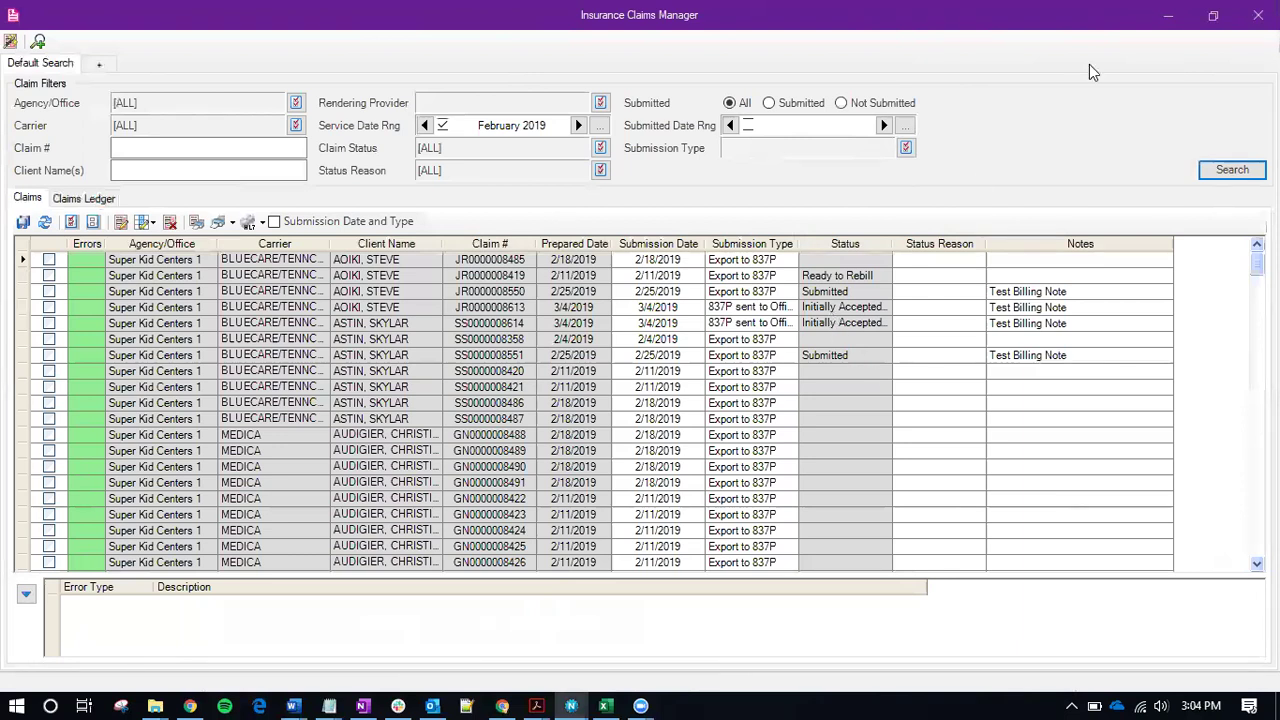
click(1258, 15)
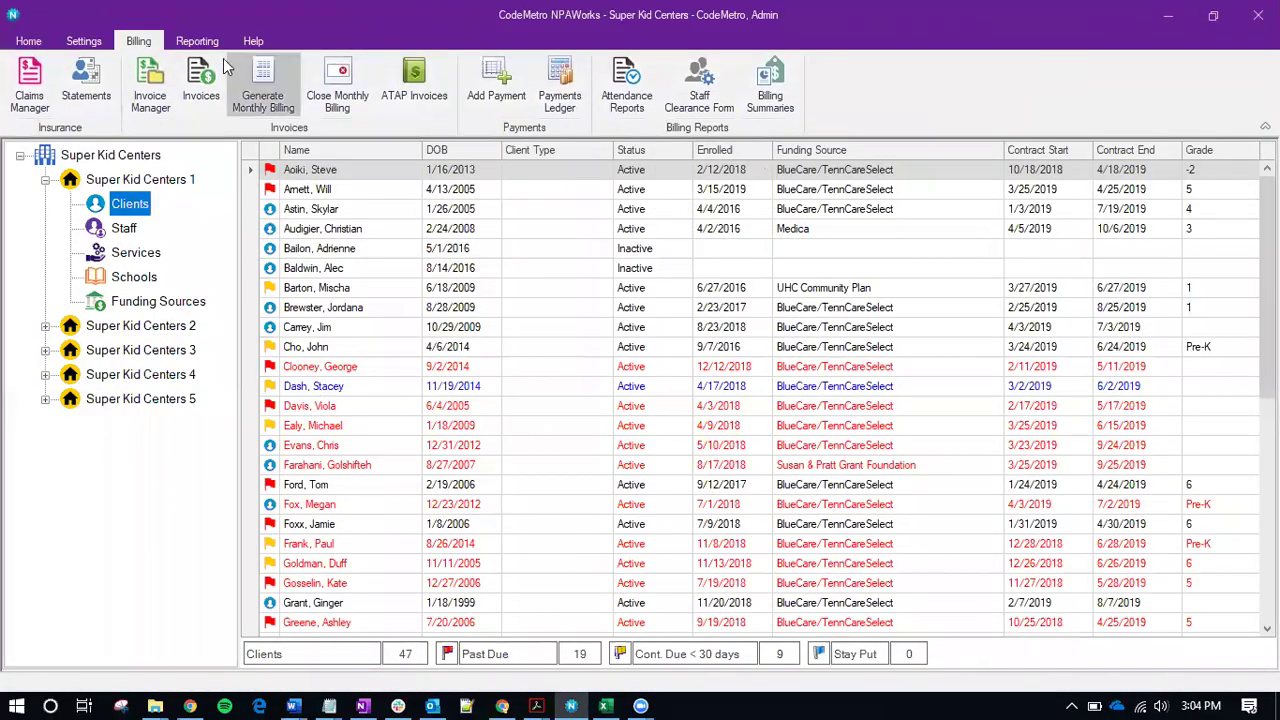
Open Flexible Reporting, search the reports for "by pay", and open the Aging By Payer billing report with all its parameters in view
click(197, 41)
click(30, 90)
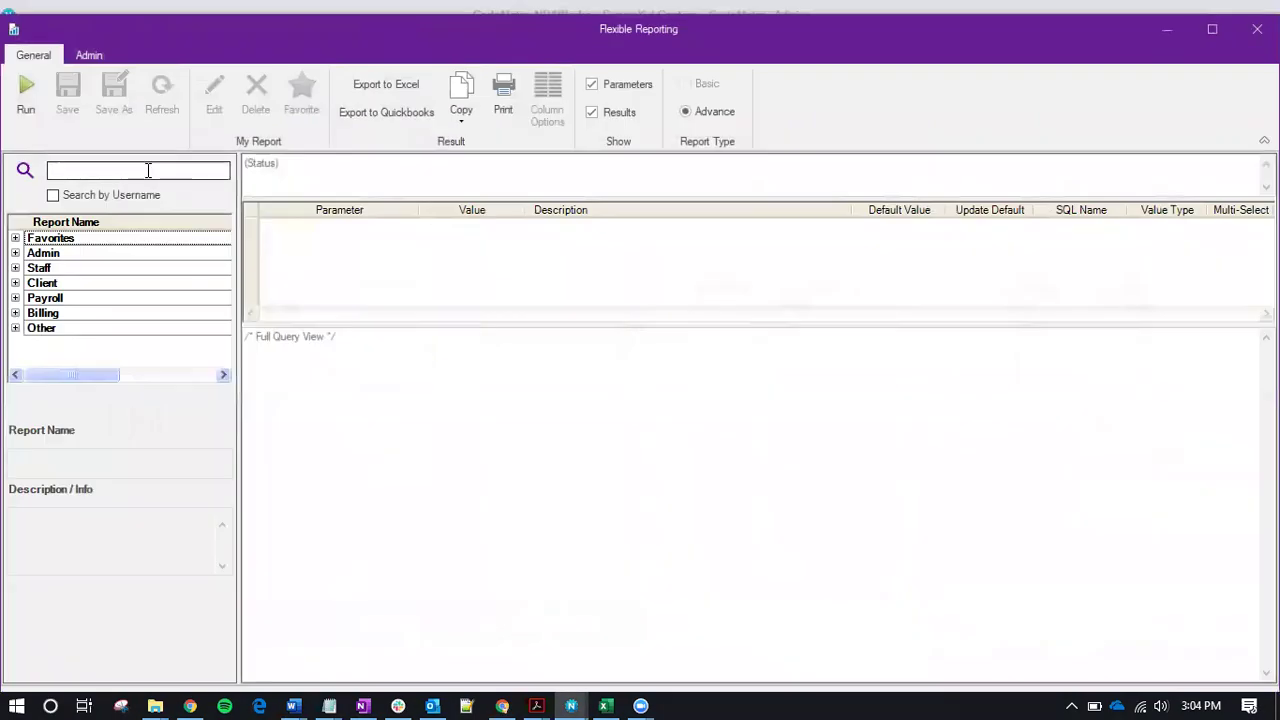
click(148, 170)
text(by a)
key(BackSpace)
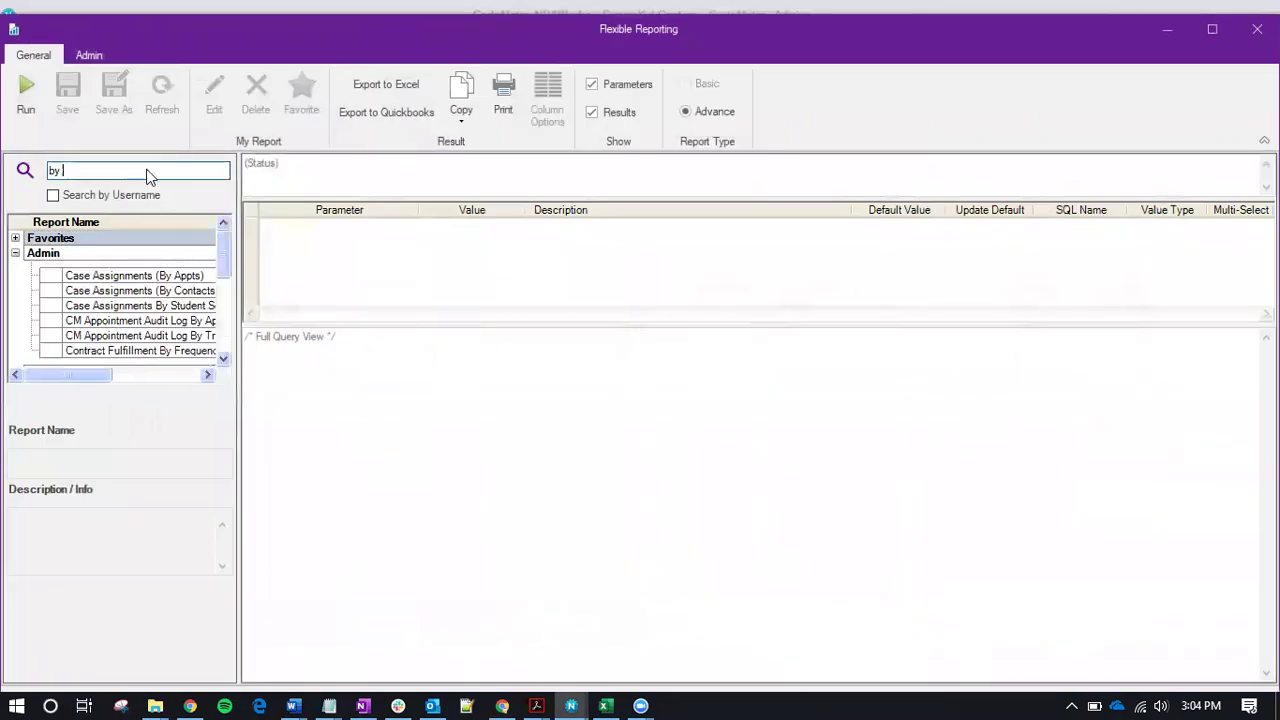
text(pay)
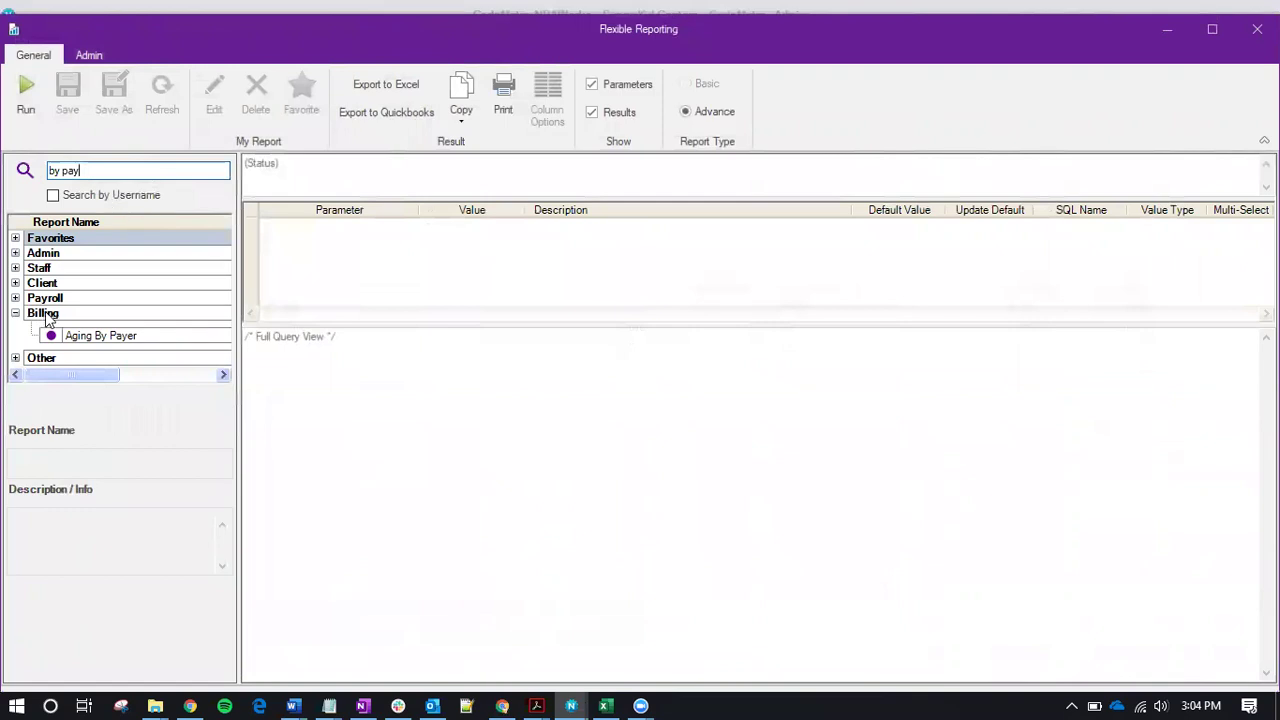
click(72, 335)
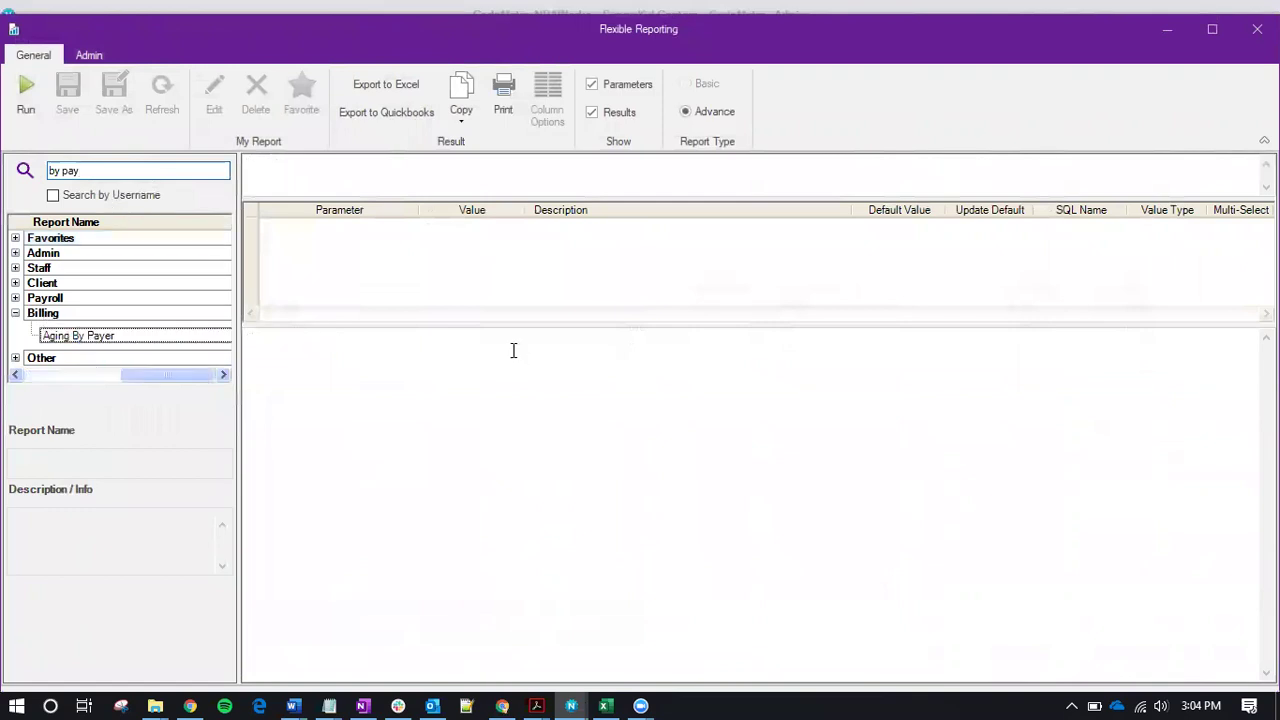
drag(500, 312, 503, 449)
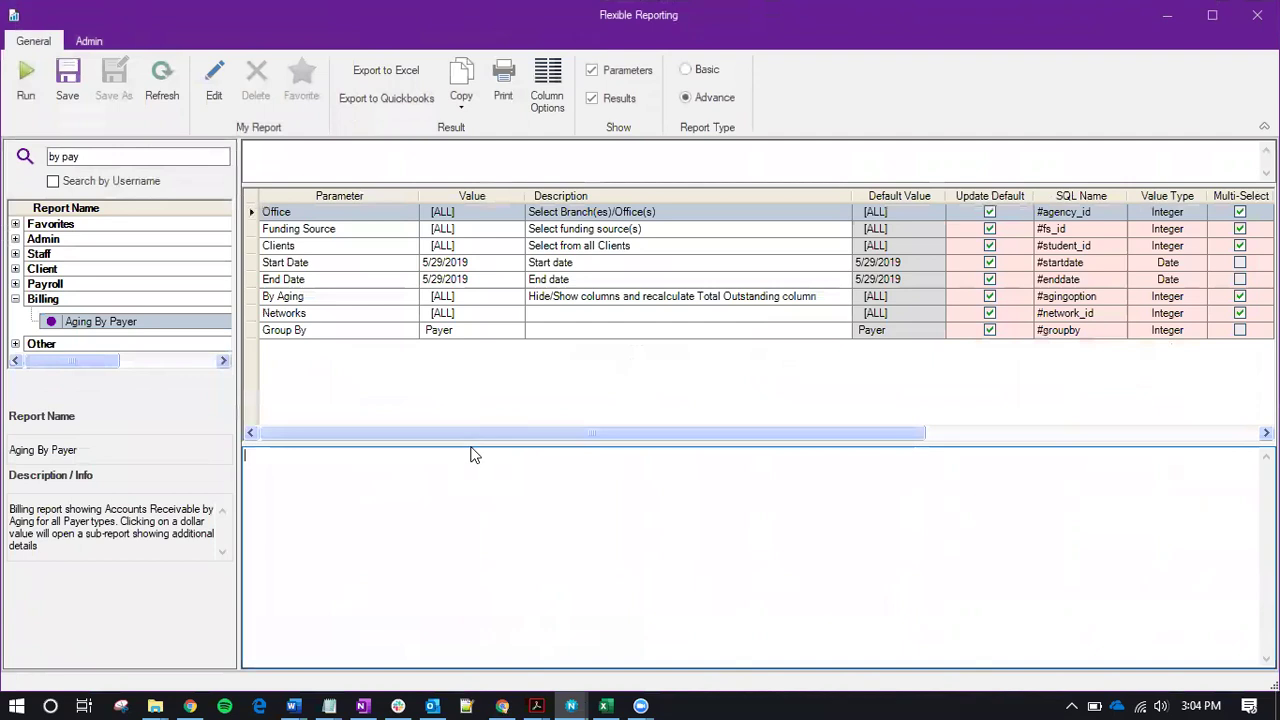
drag(471, 444, 478, 372)
Set the Aging By Payer report's Start Date to 1/1/2019 and its End Date to 3/29/2019
click(432, 263)
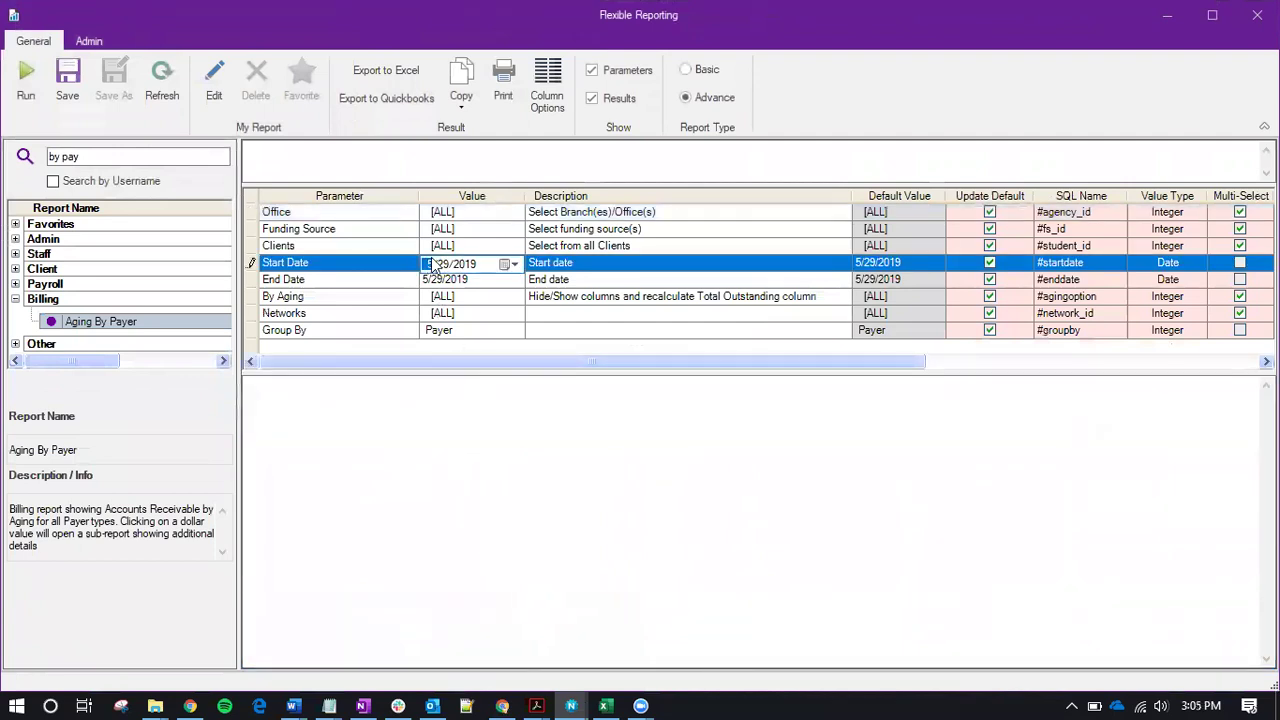
click(431, 280)
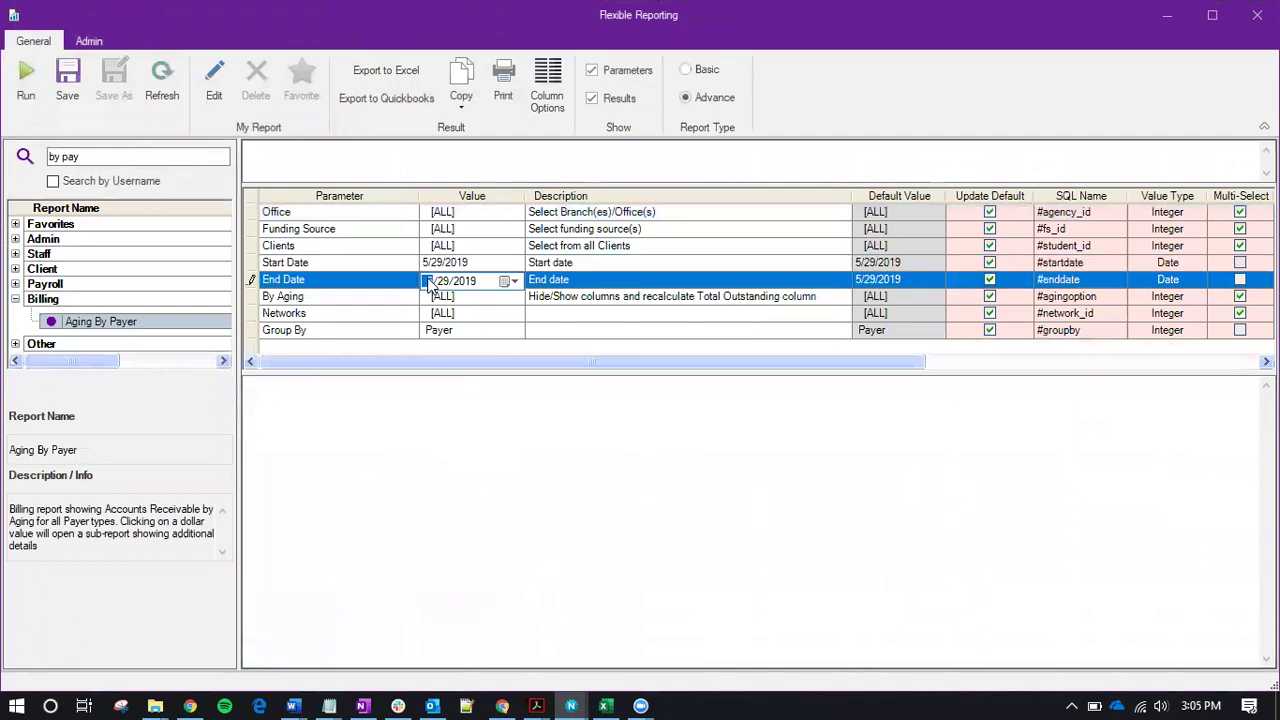
click(430, 265)
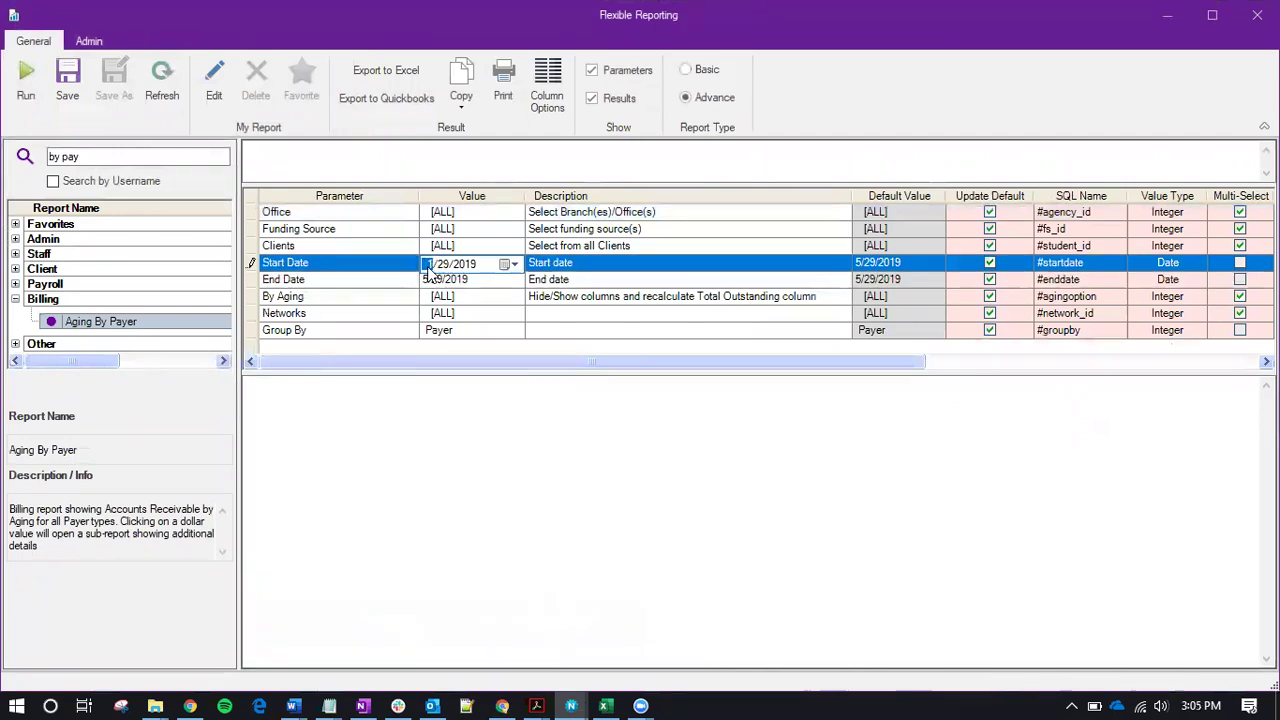
click(430, 266)
key(Escape)
click(428, 267)
text(1)
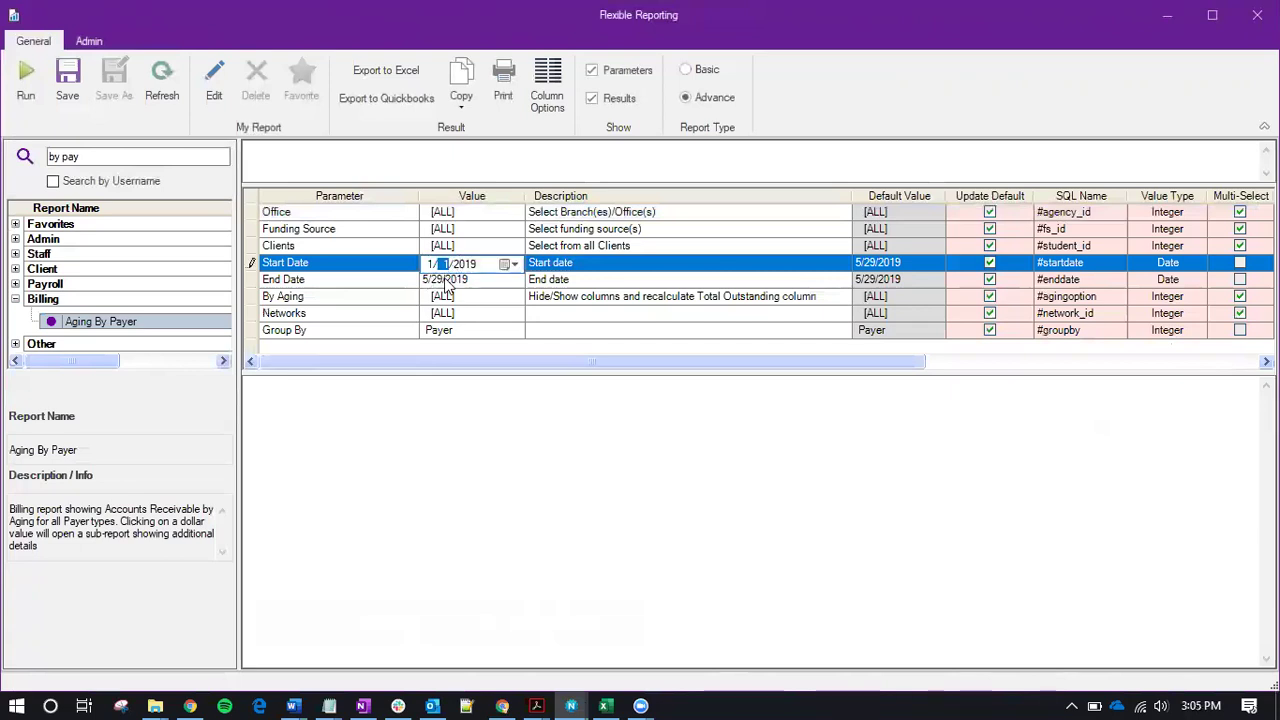
click(448, 284)
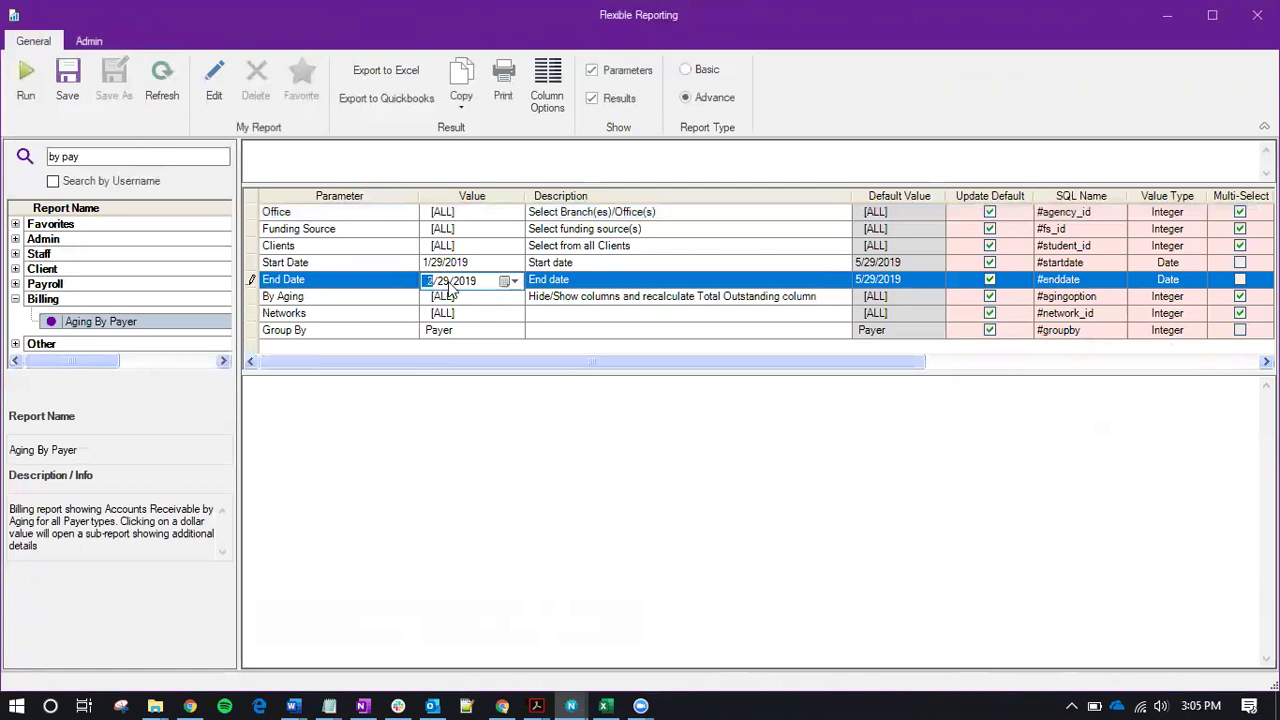
text(3)
click(458, 265)
click(514, 264)
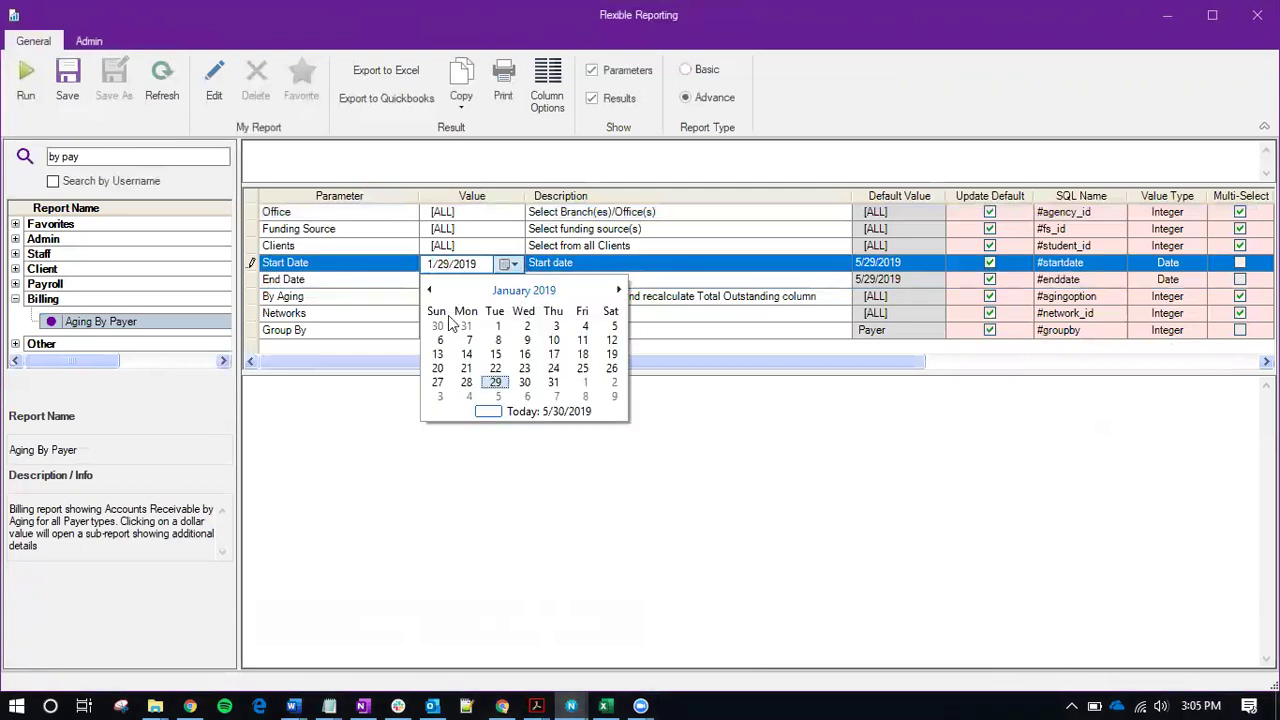
click(495, 330)
click(444, 470)
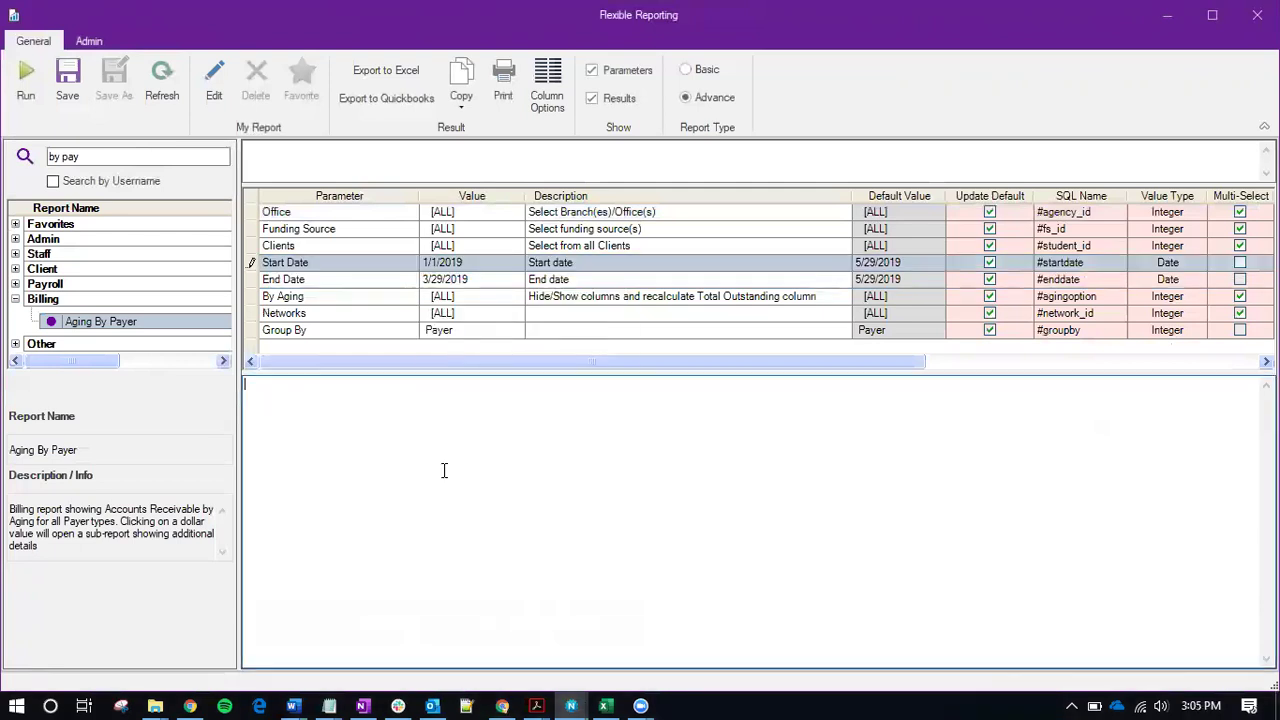
Run the report with the Basic report type, and check the Group By options while keeping Payer
click(687, 71)
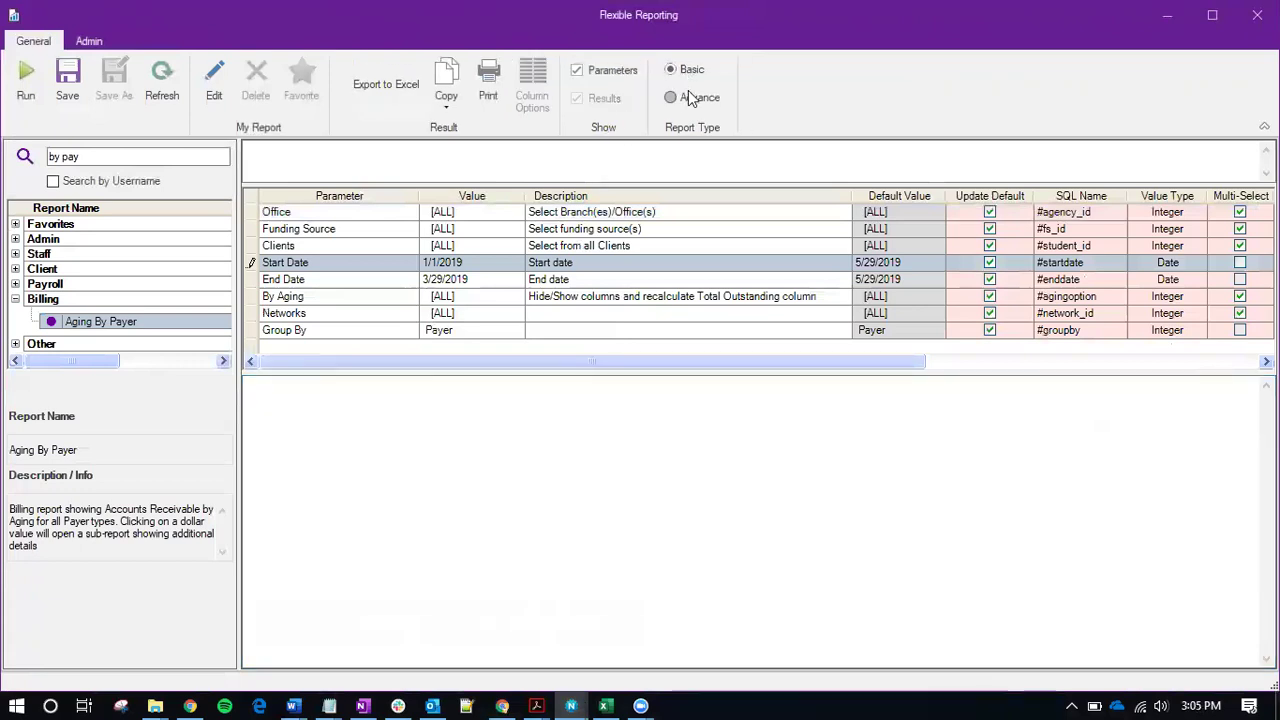
click(30, 75)
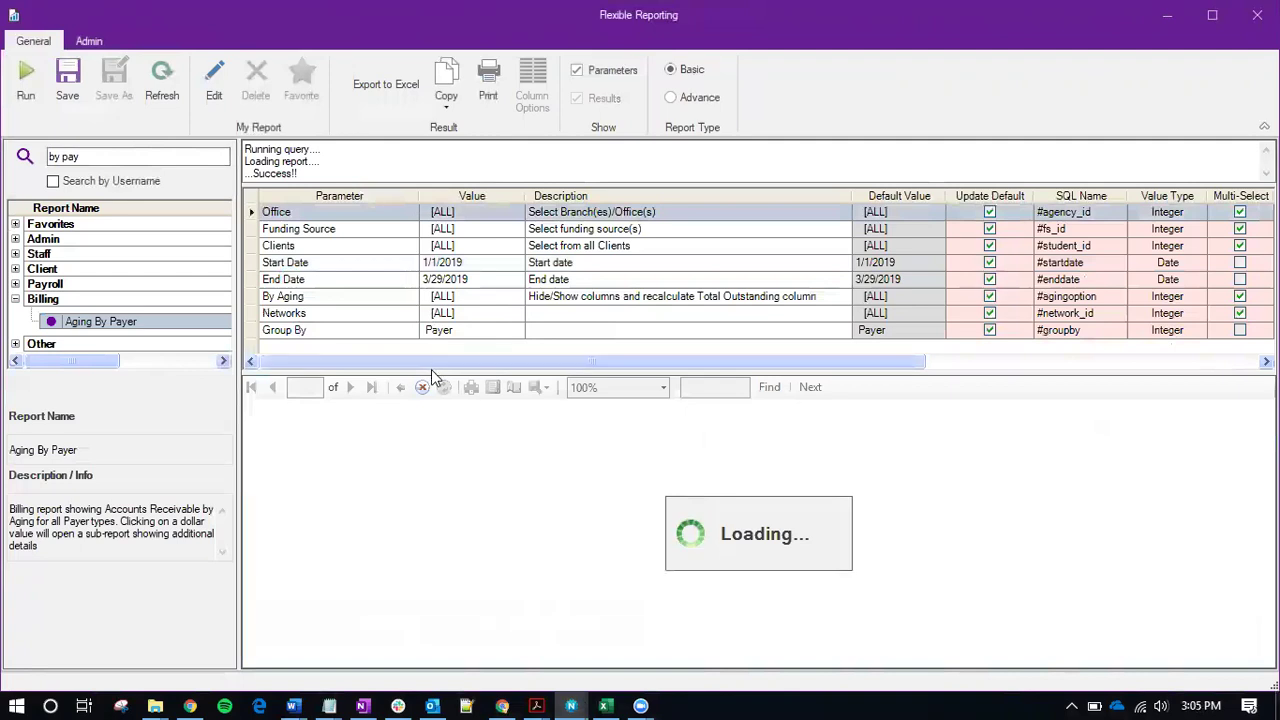
click(433, 331)
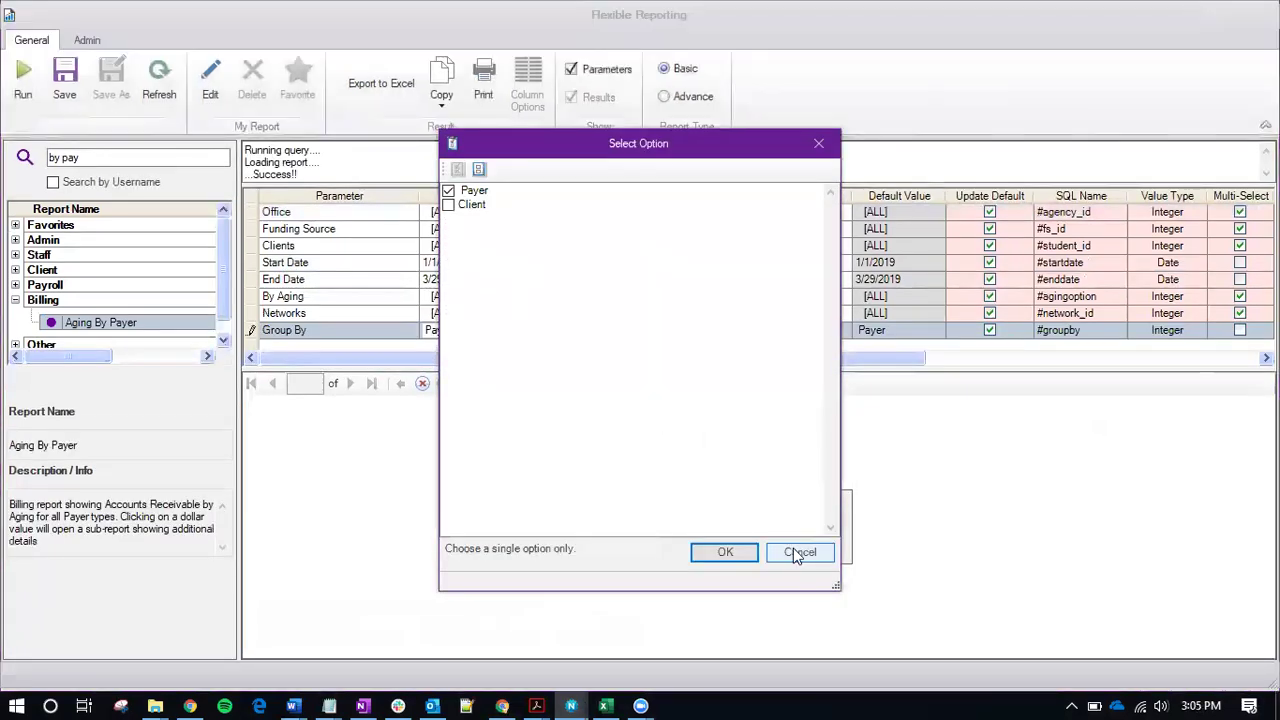
click(797, 553)
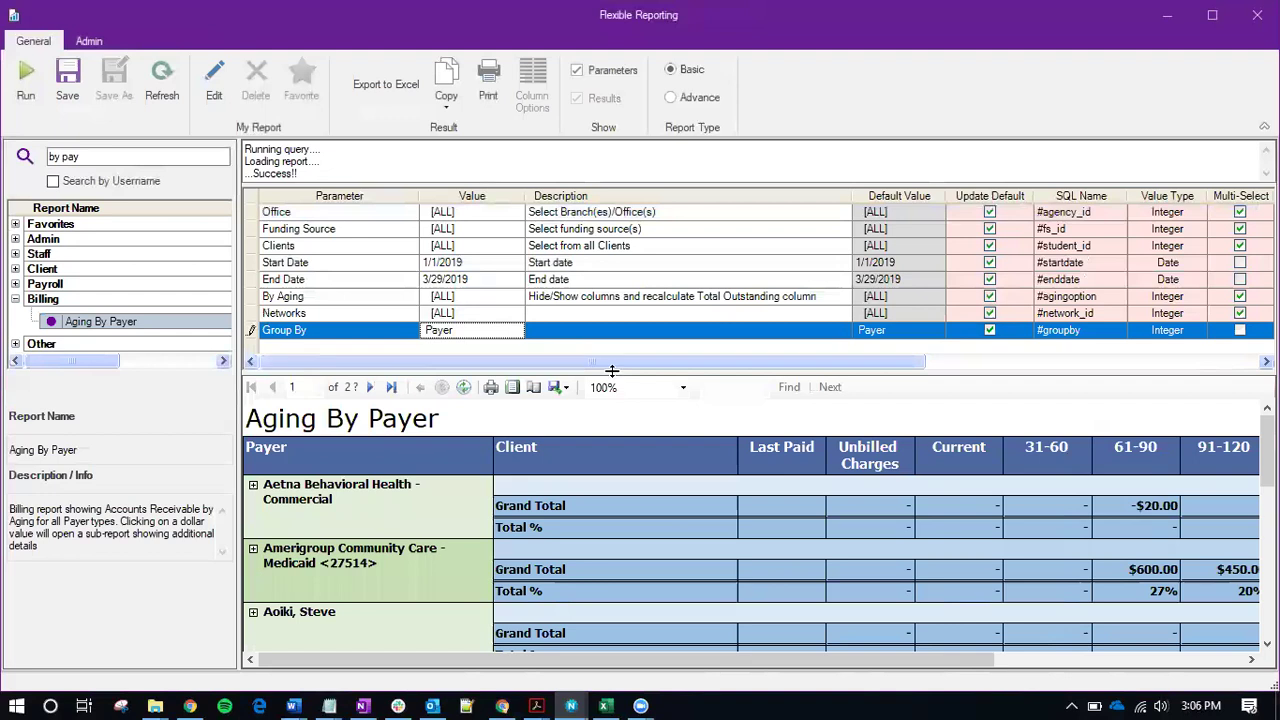
Expand the BlueCare/TennCareSelect - Medicaid payer in an enlarged report area, and open the charge details behind the third client's 91-120 balance
drag(612, 373, 612, 231)
drag(238, 440, 60, 431)
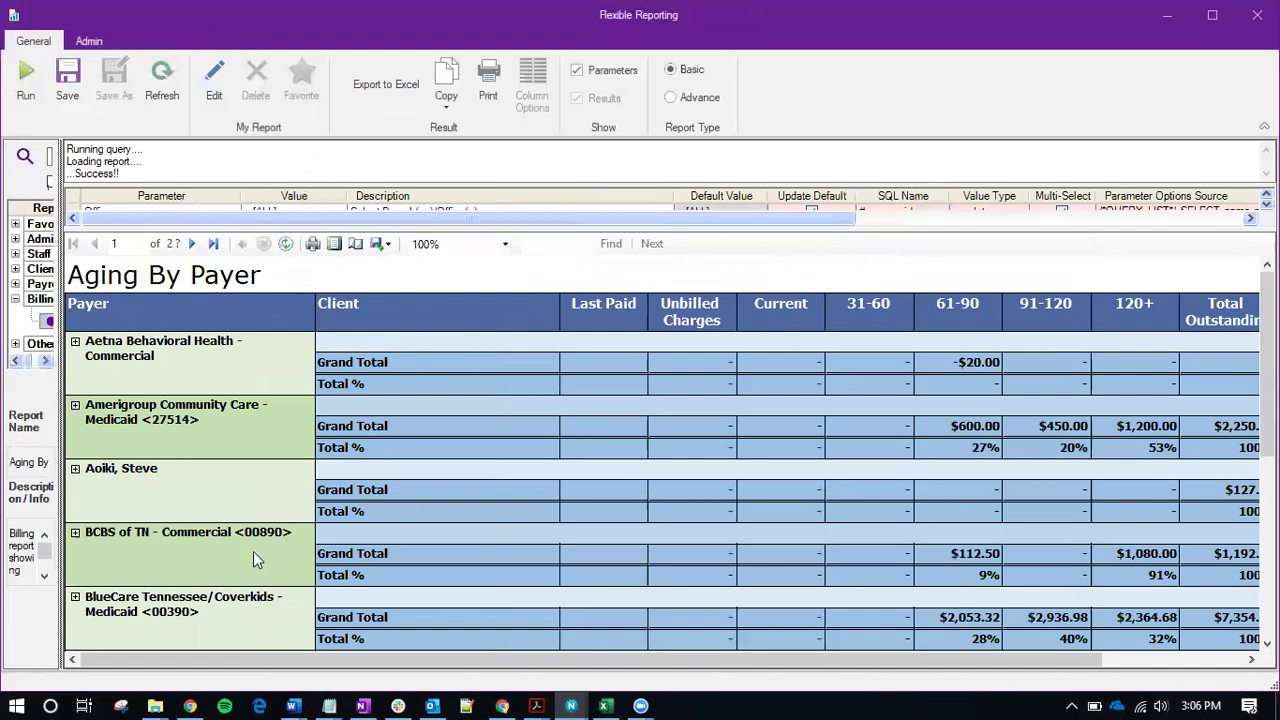
scroll(174, 566, down, 3)
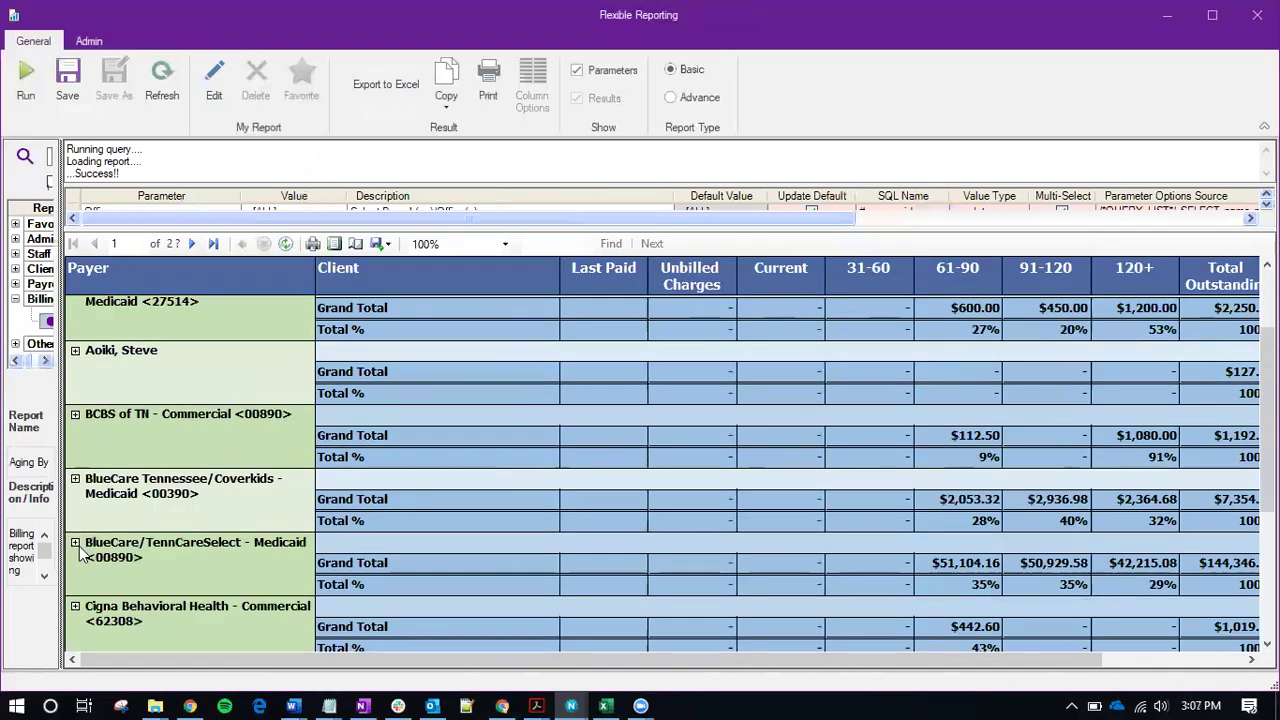
click(75, 543)
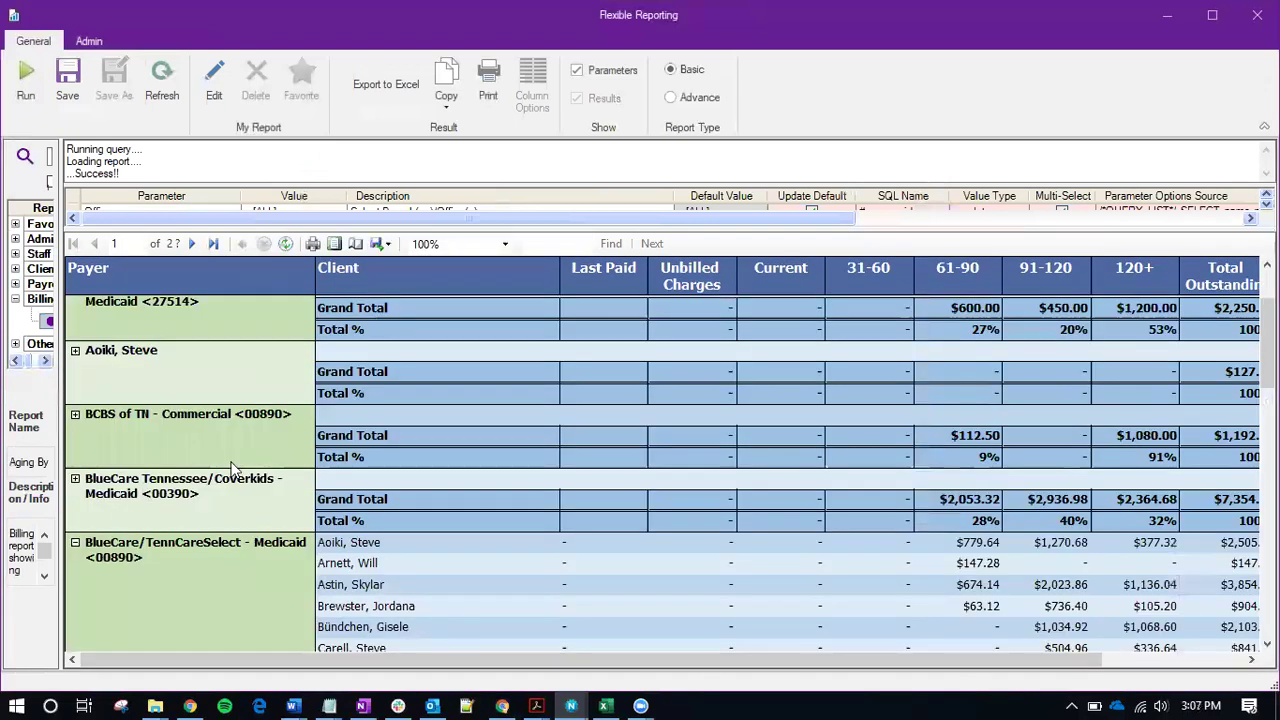
scroll(230, 468, down, 4)
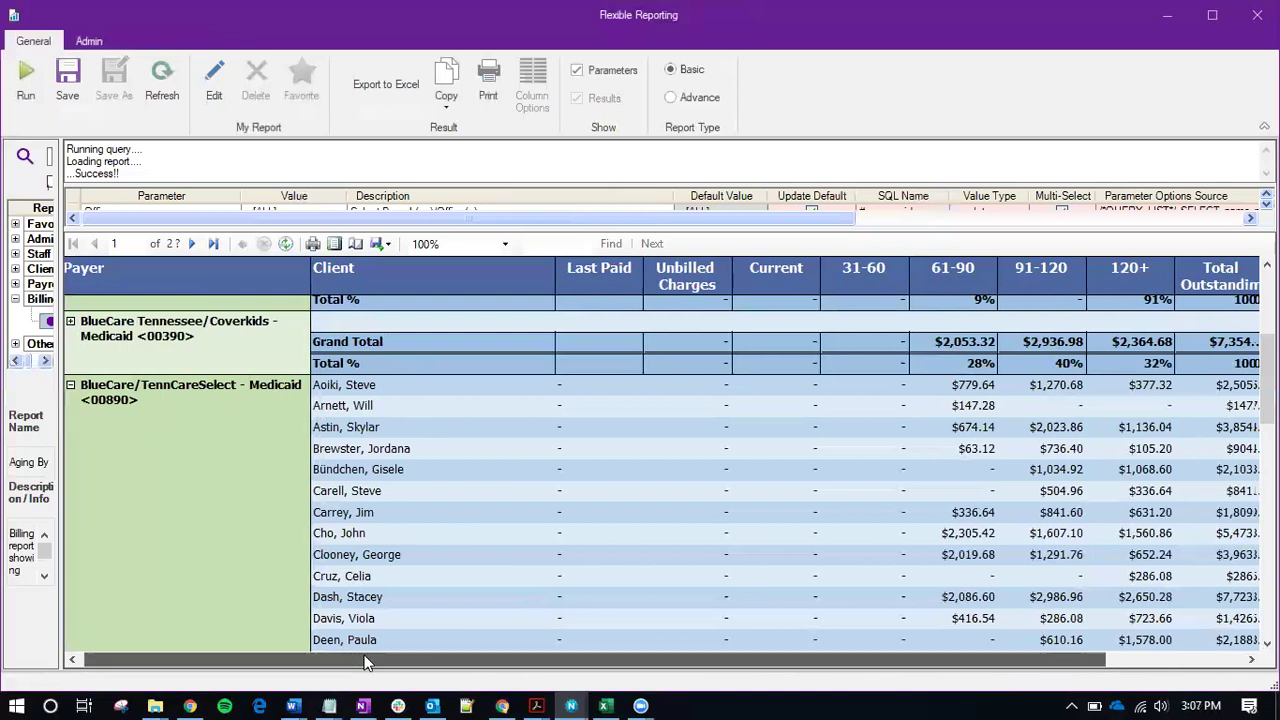
drag(341, 659, 483, 659)
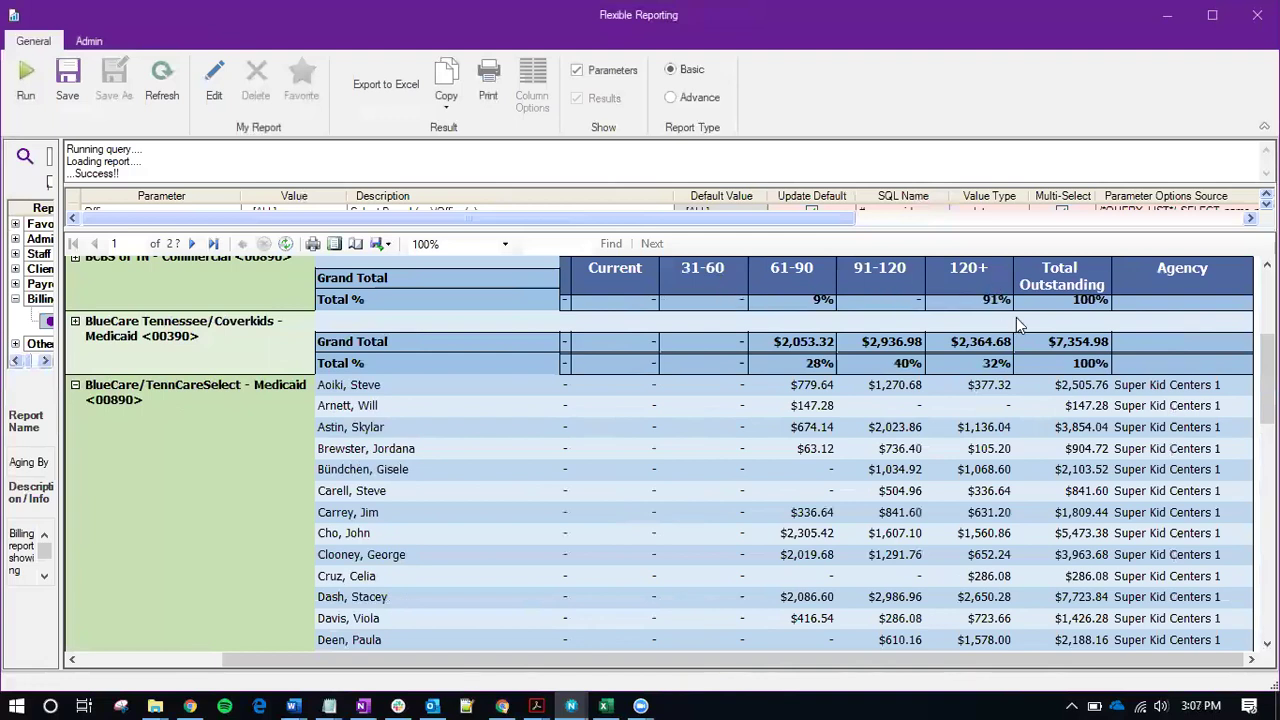
click(881, 429)
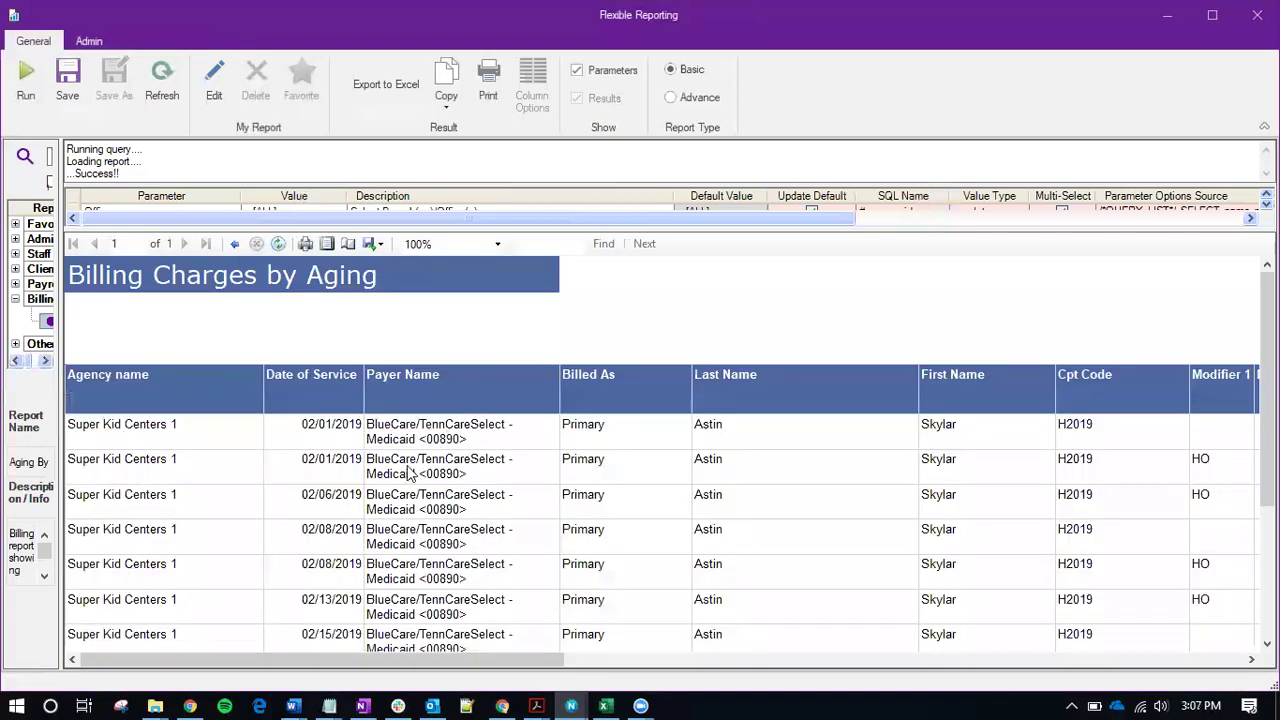
Examine the Billing Charges by Aging lines through to the balance columns and totals, and return to the Aging By Payer report
scroll(408, 473, down, 5)
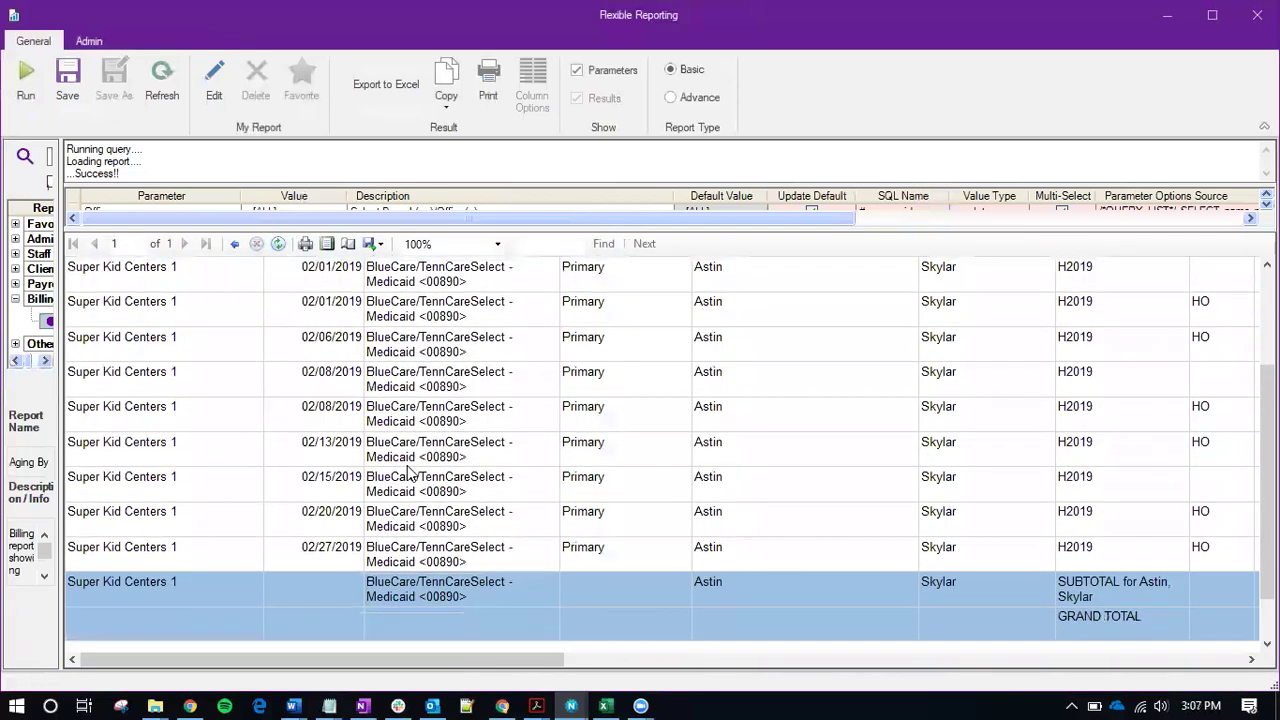
scroll(408, 473, up, 1)
scroll(408, 473, up, 1)
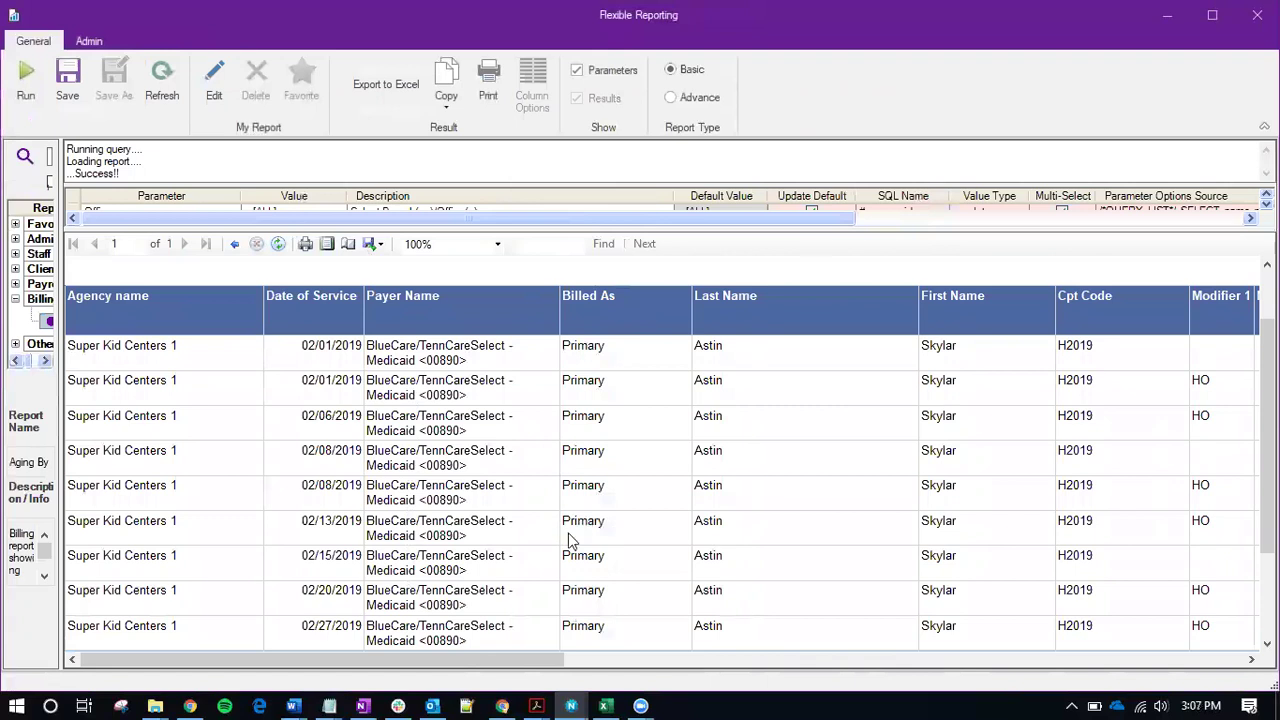
drag(445, 659, 1108, 640)
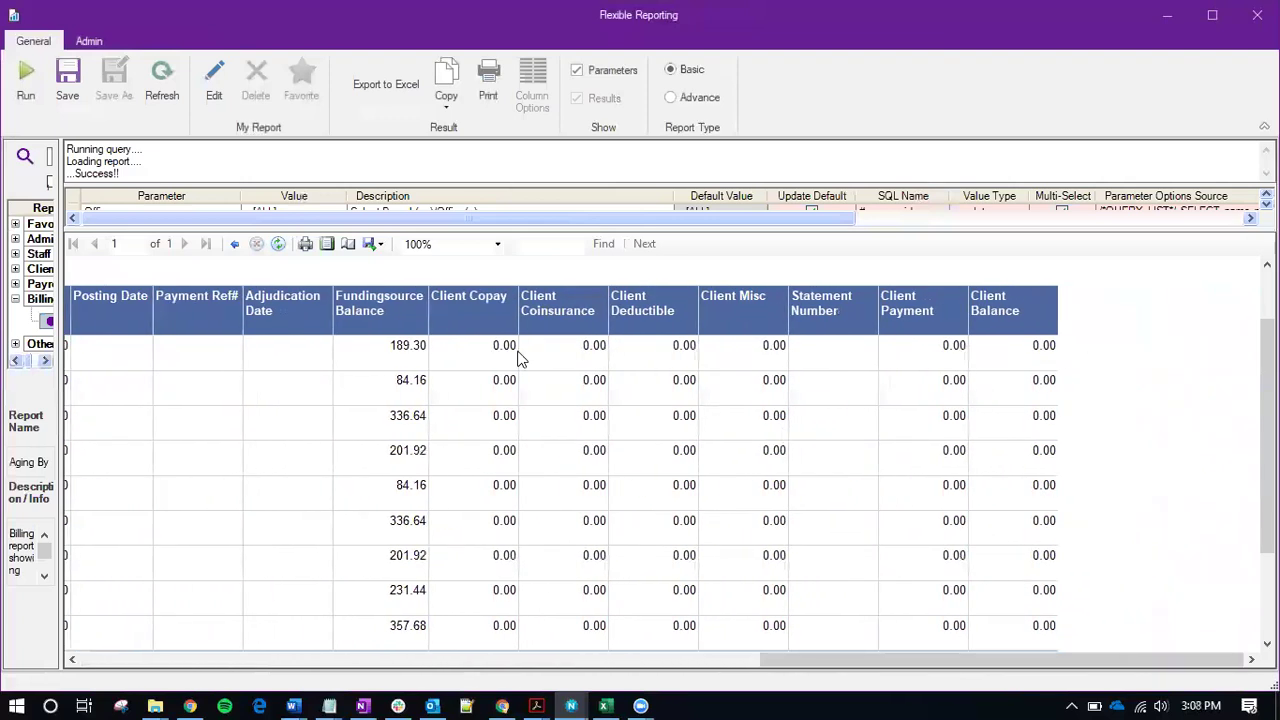
scroll(518, 485, down, 3)
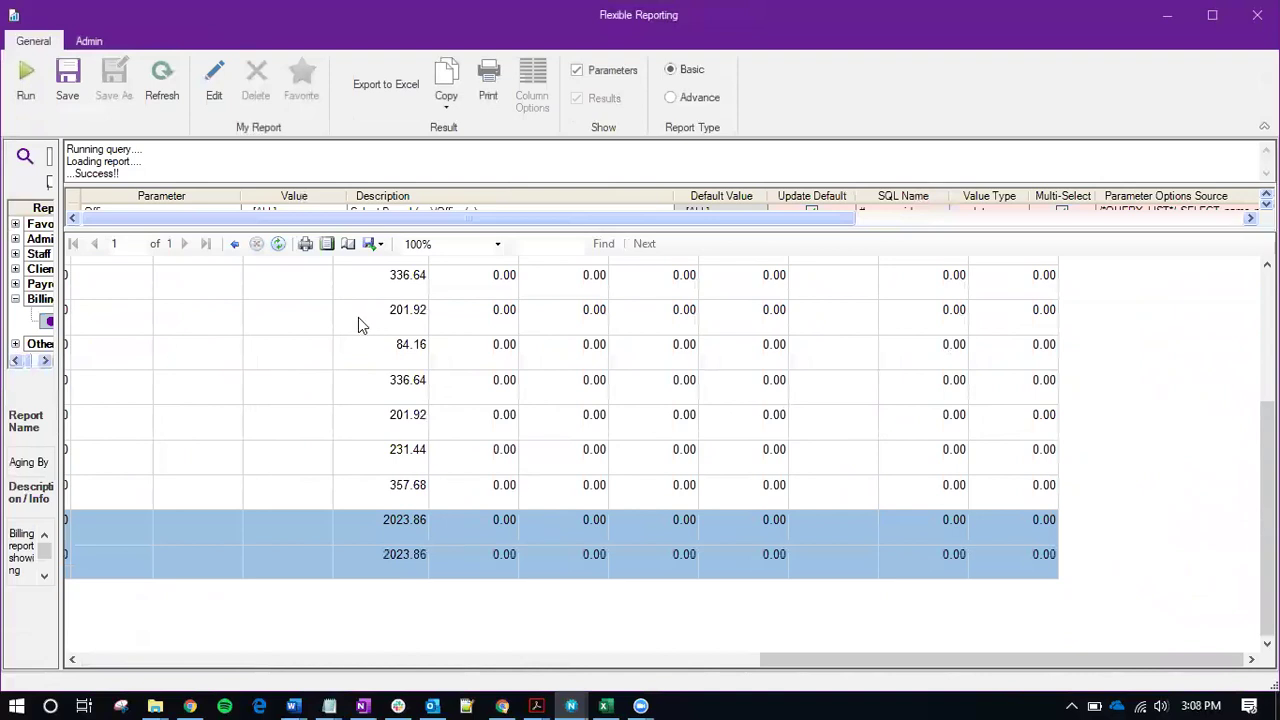
click(235, 245)
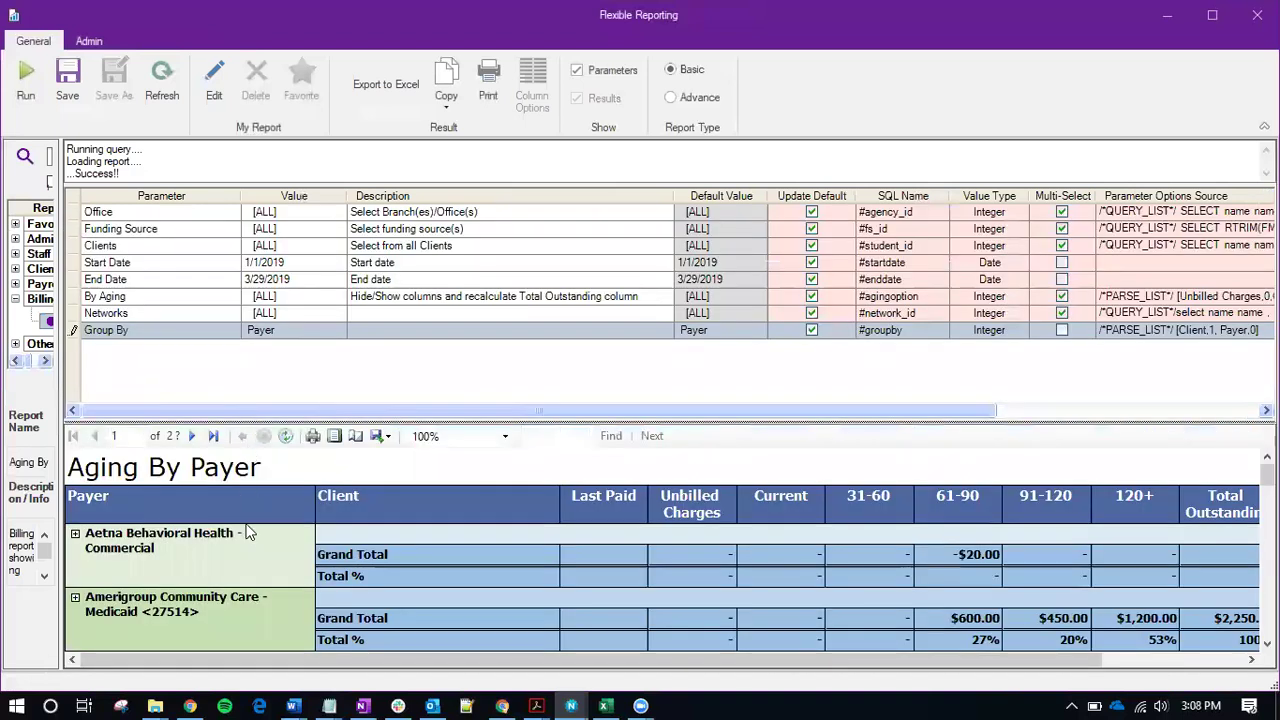
Check the Group By options again without changing the grouping, and expand the Aetna Behavioral Health - Commercial payer to show its clients
click(262, 330)
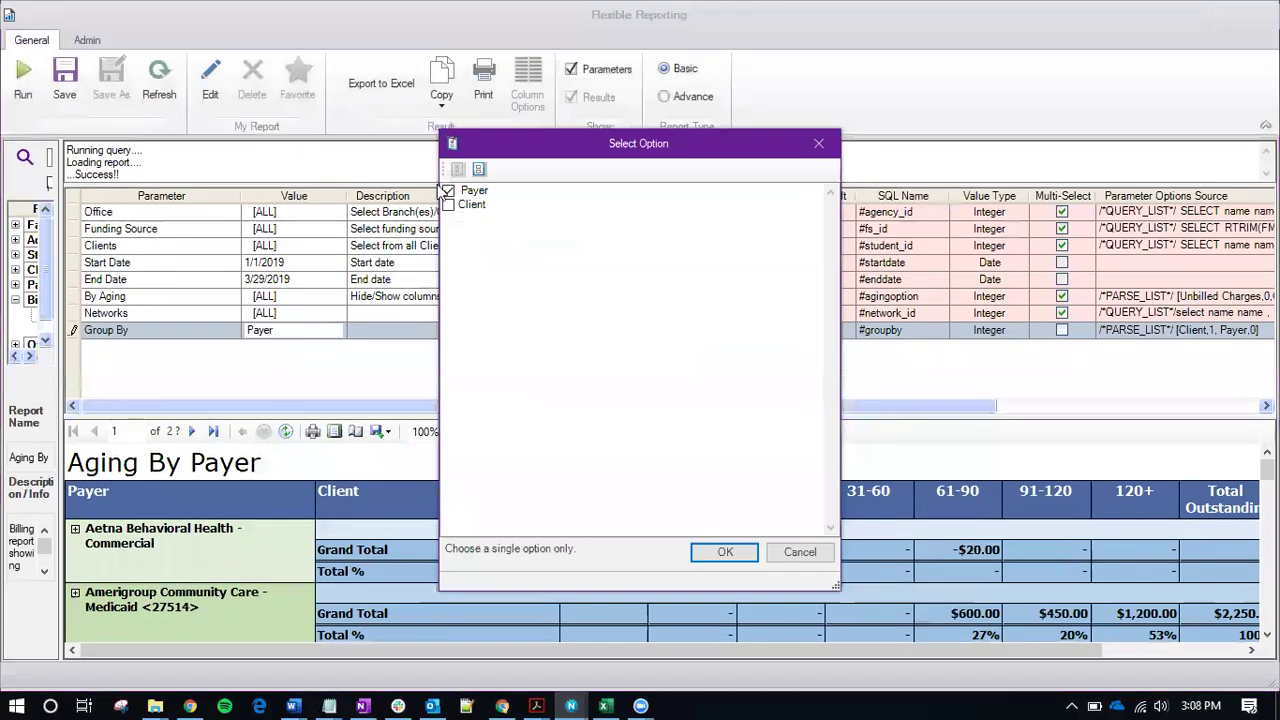
click(797, 553)
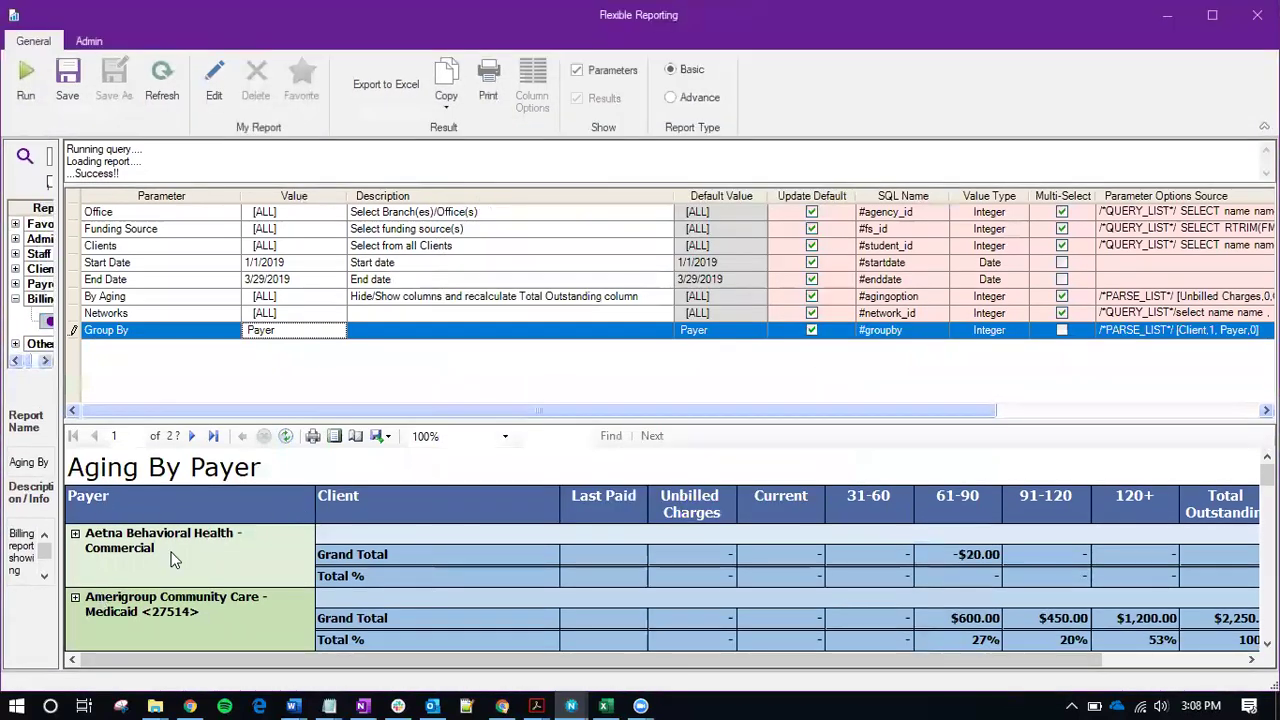
click(76, 534)
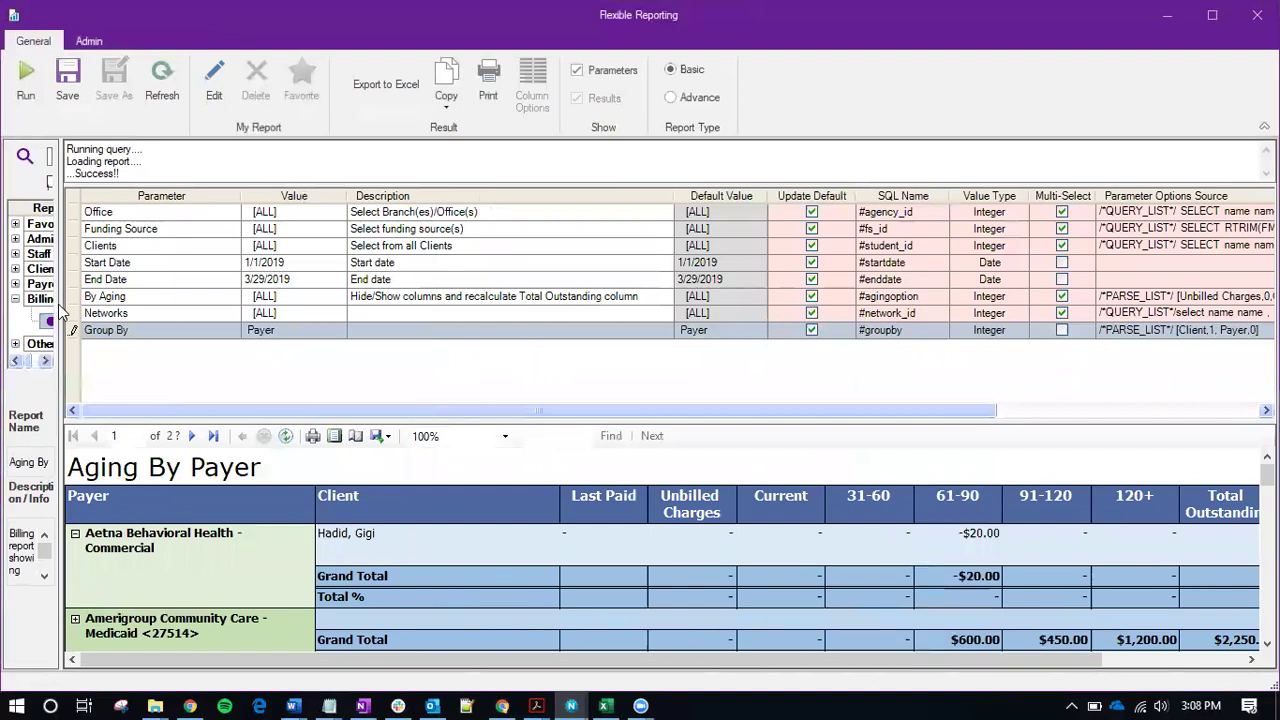
Widen the report list, search the reports for "follo", and open the Charge Line Follow-ups billing report
drag(60, 305, 300, 305)
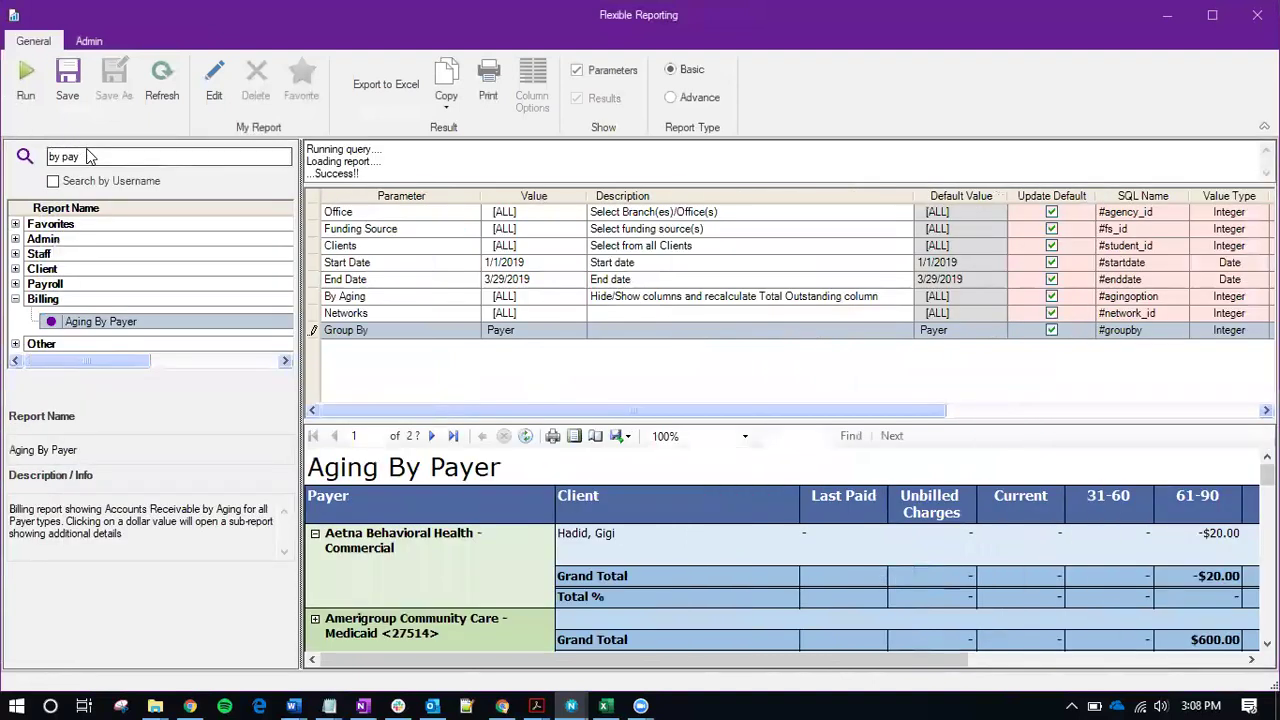
drag(86, 156, 10, 181)
text(follo)
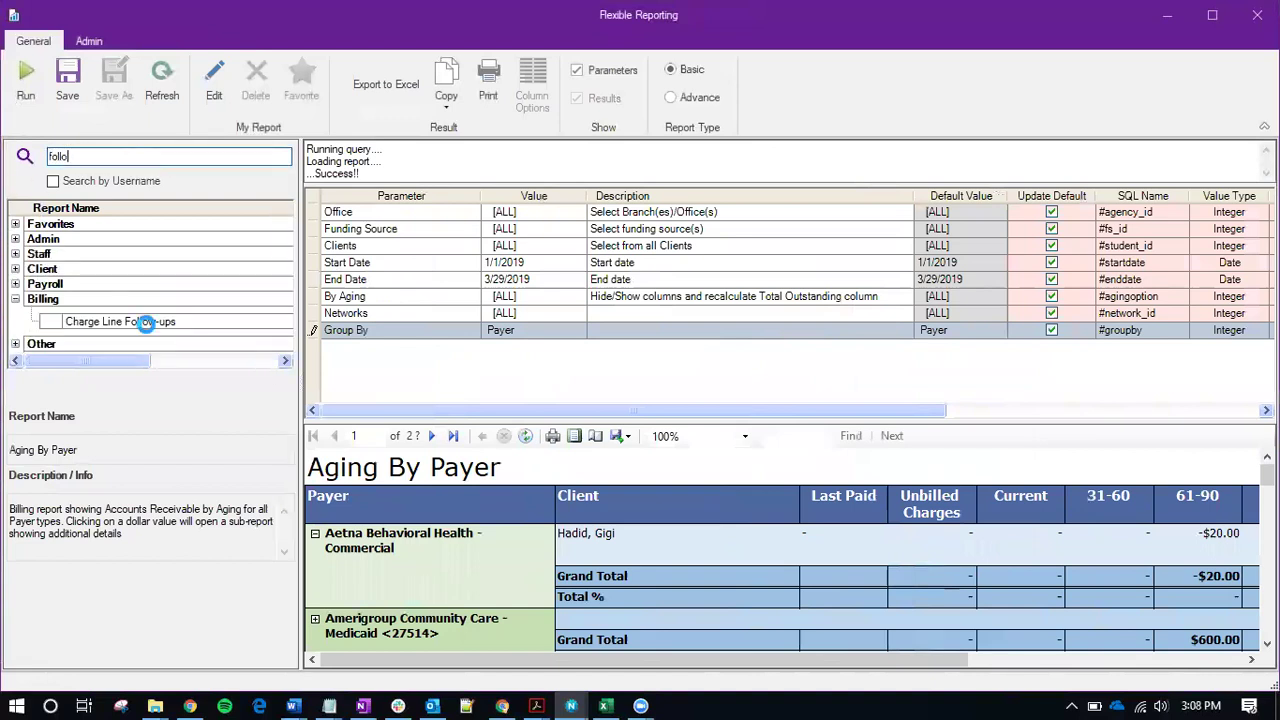
click(147, 324)
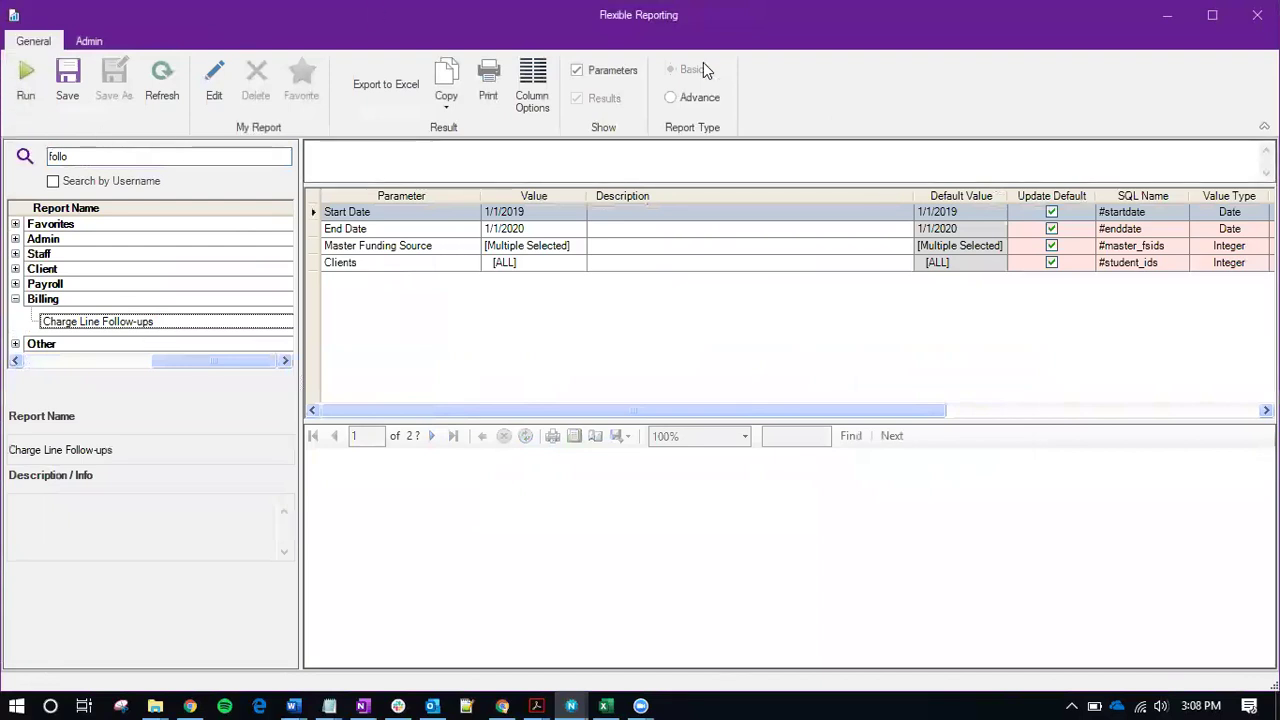
Run the Charge Line Follow-ups report with the Advance report type, and minimize the Flexible Reporting window
click(688, 98)
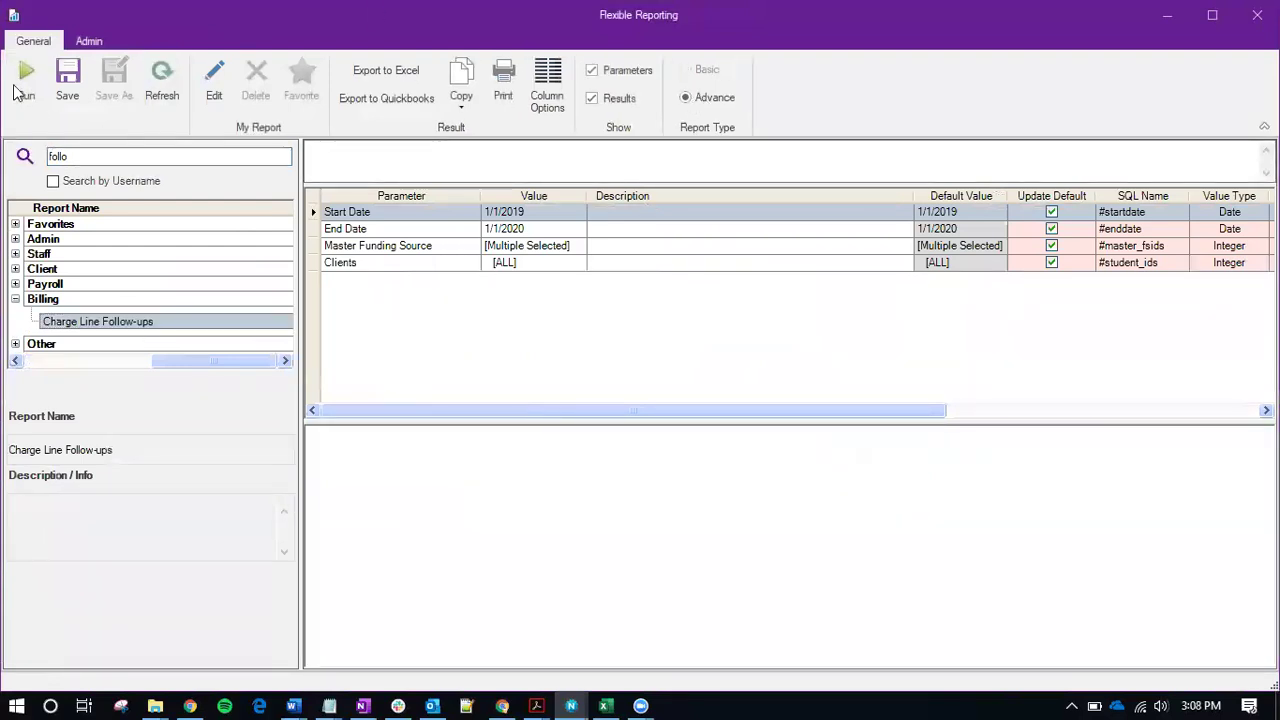
click(20, 82)
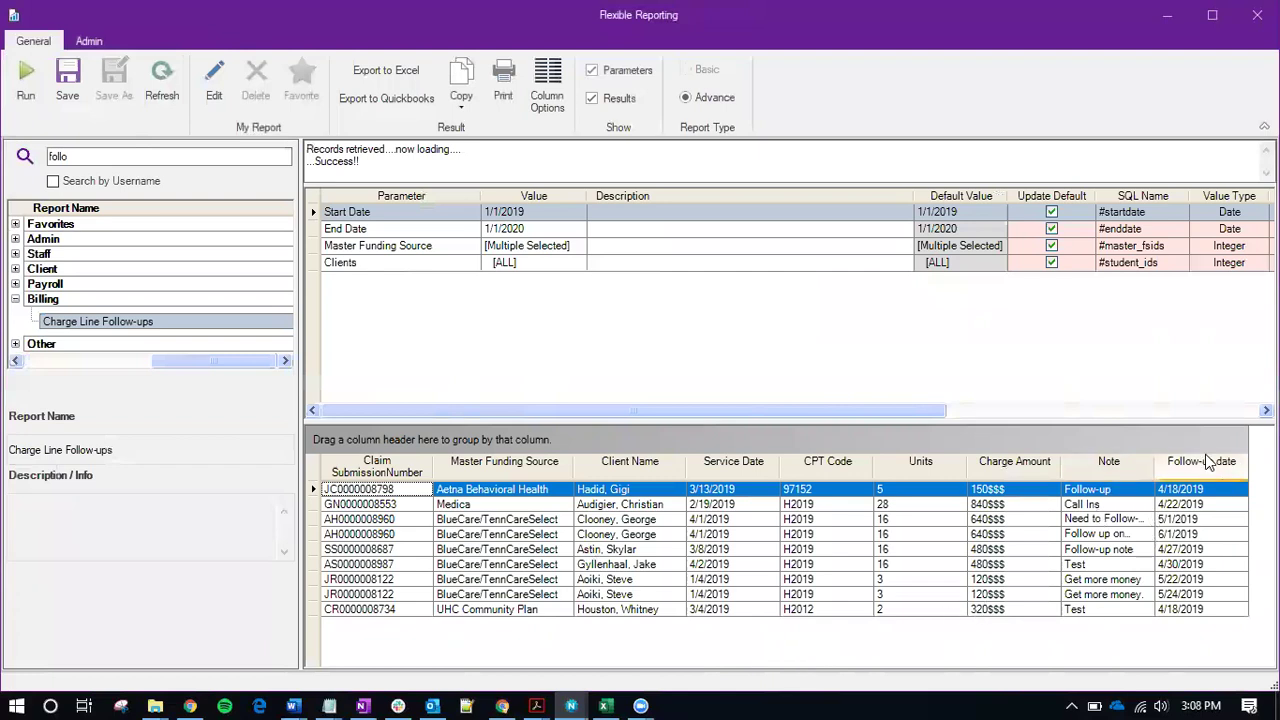
click(1162, 22)
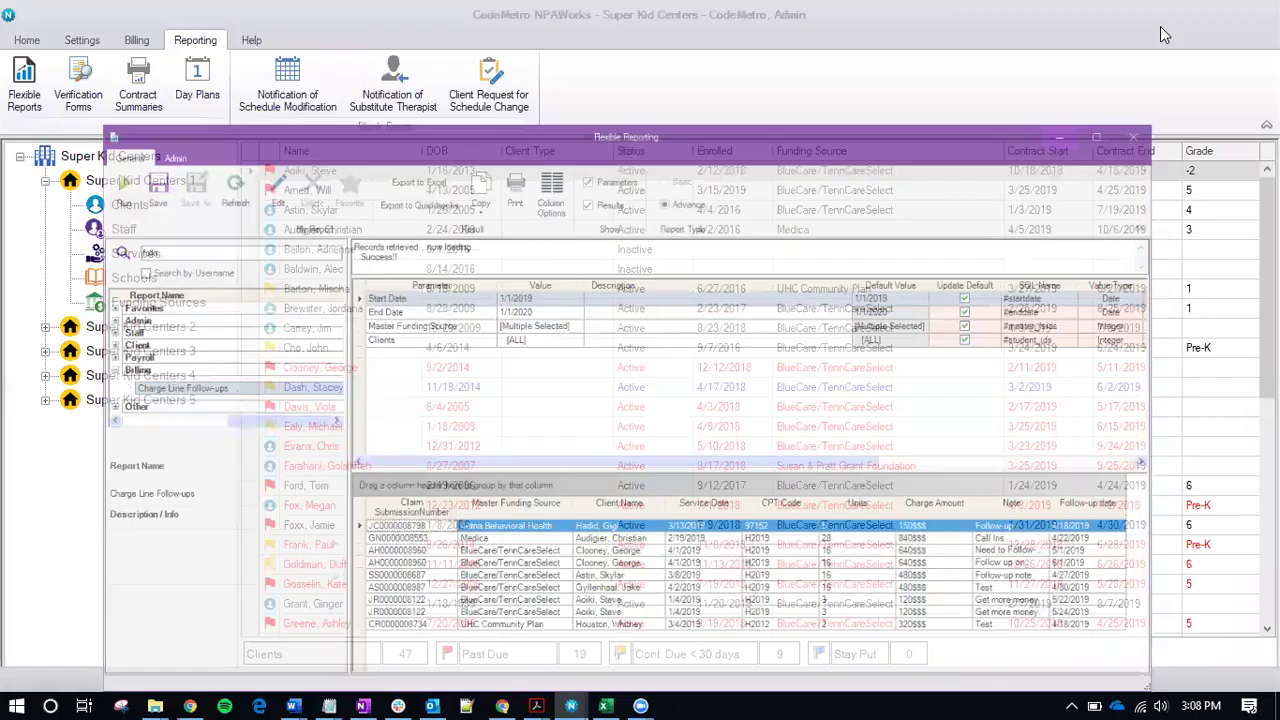